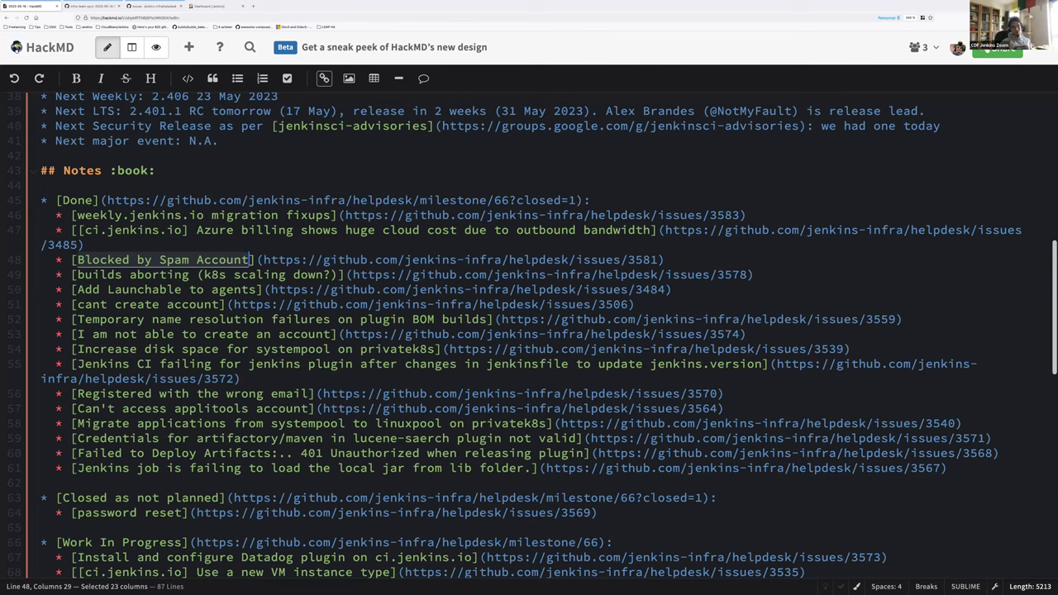
# Step: Select the Blocked by Spam Account line and the builds aborting issue URL
pyautogui.click(54, 260)
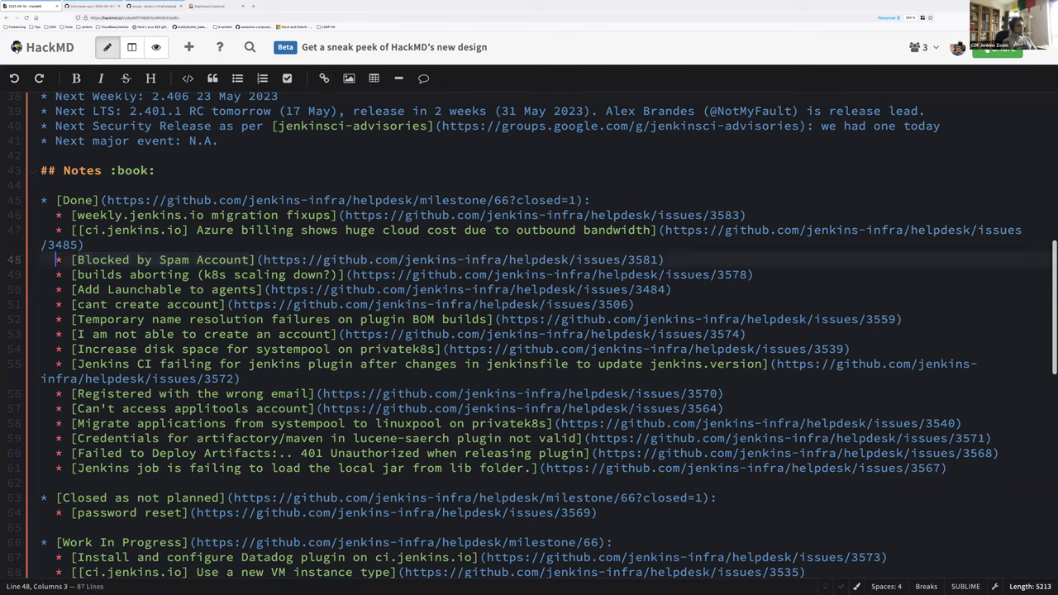
pyautogui.hotkey('shift', 'End')
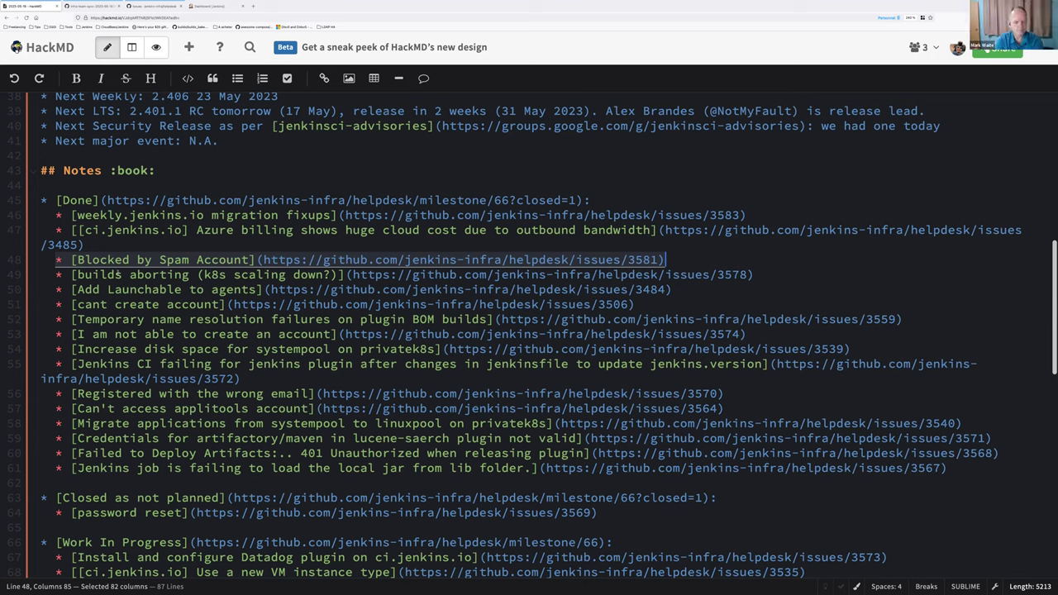
pyautogui.click(117, 275)
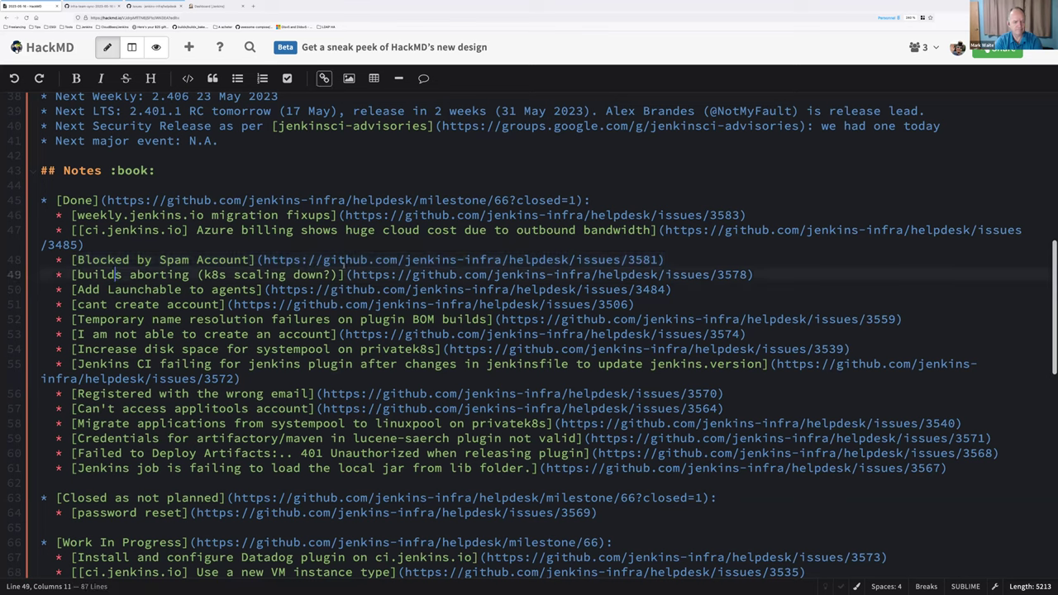
pyautogui.click(350, 274)
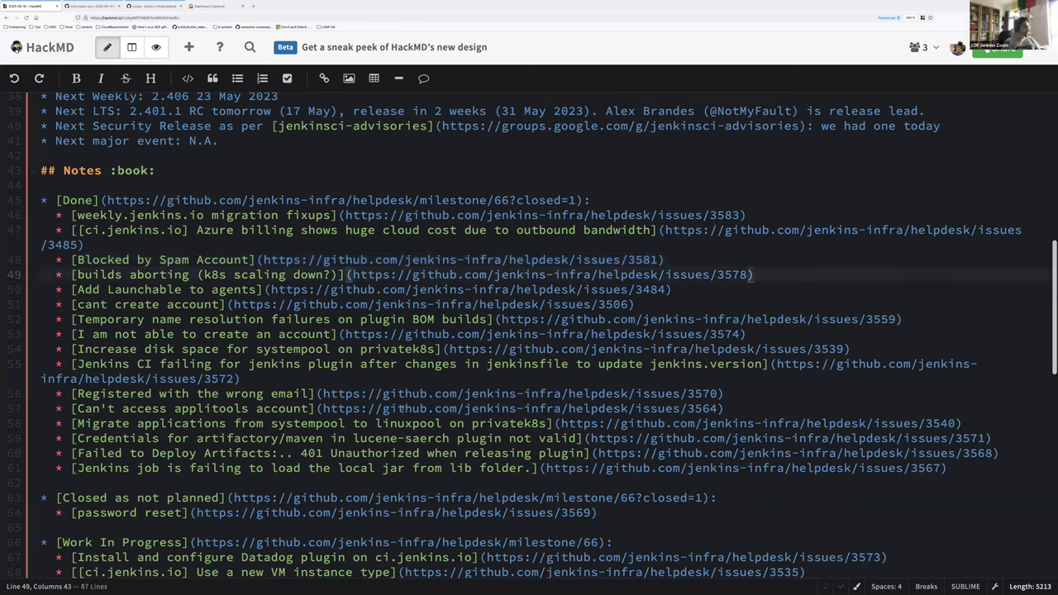
pyautogui.keyDown('shift'); pyautogui.click(747, 274); pyautogui.keyUp('shift')
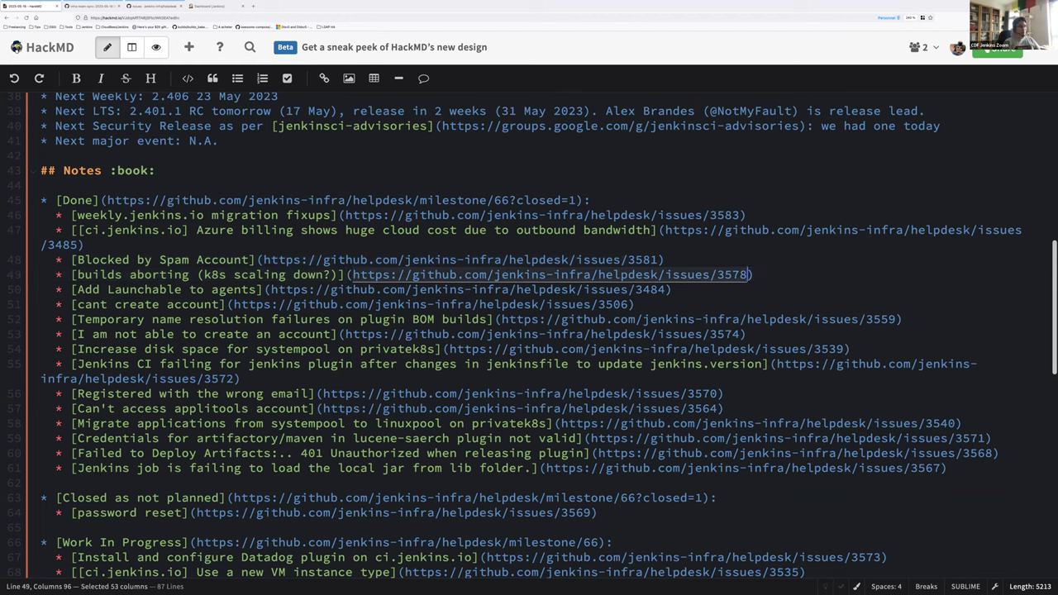
pyautogui.press('Down')
pyautogui.press('Home')
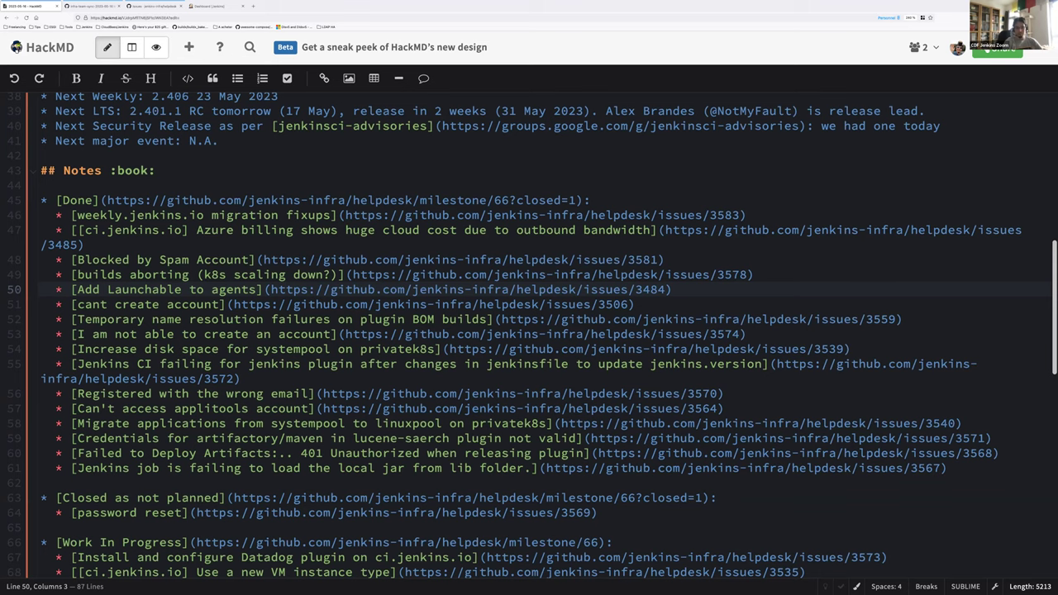
# Step: Select the whole Add Launchable to agents line
pyautogui.click(138, 304)
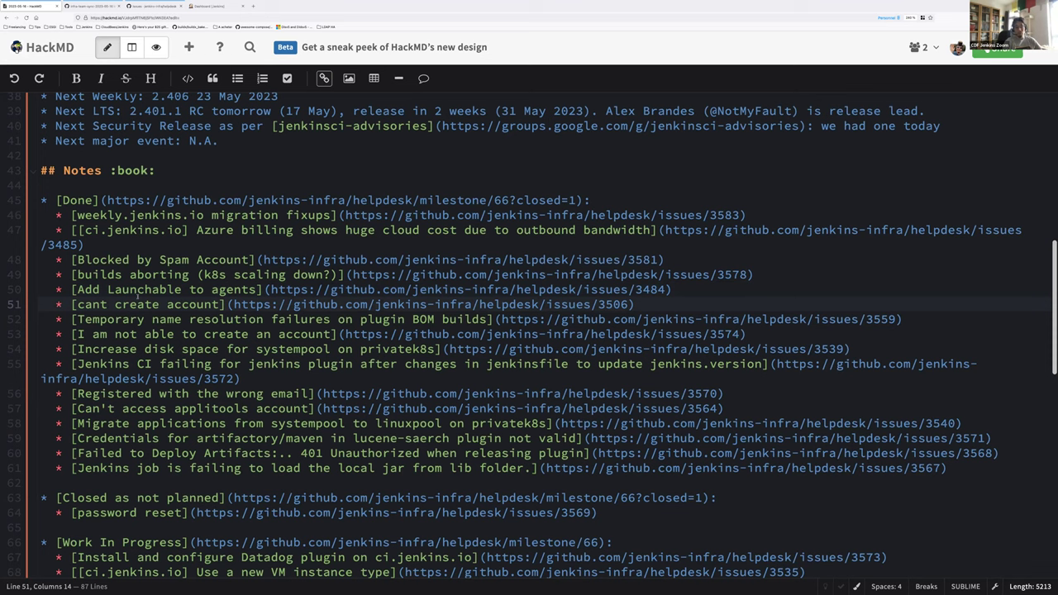
pyautogui.click(124, 290)
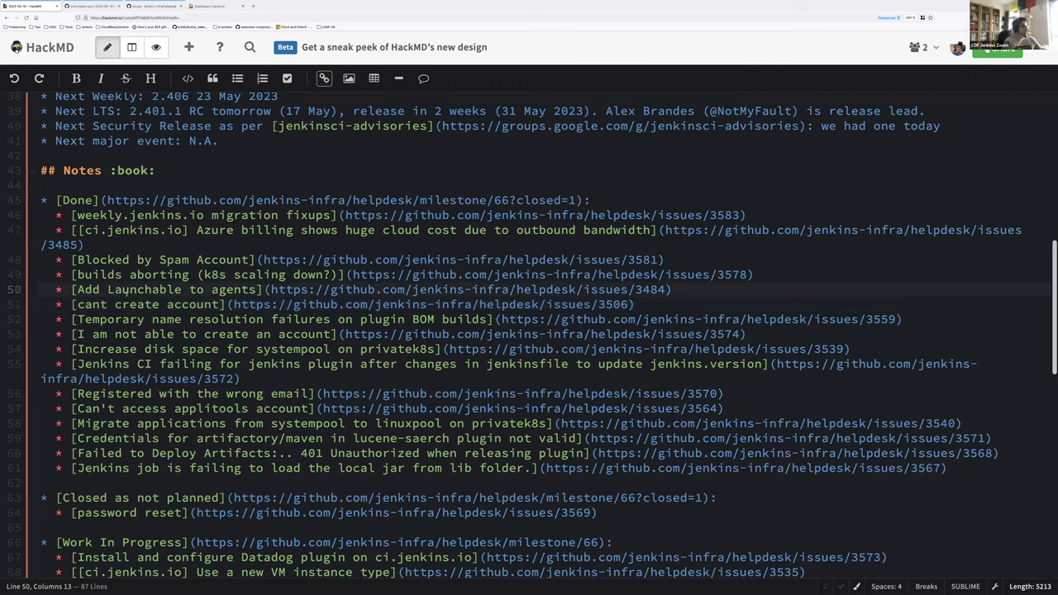
pyautogui.press('Home')
pyautogui.hotkey('shift', 'End')
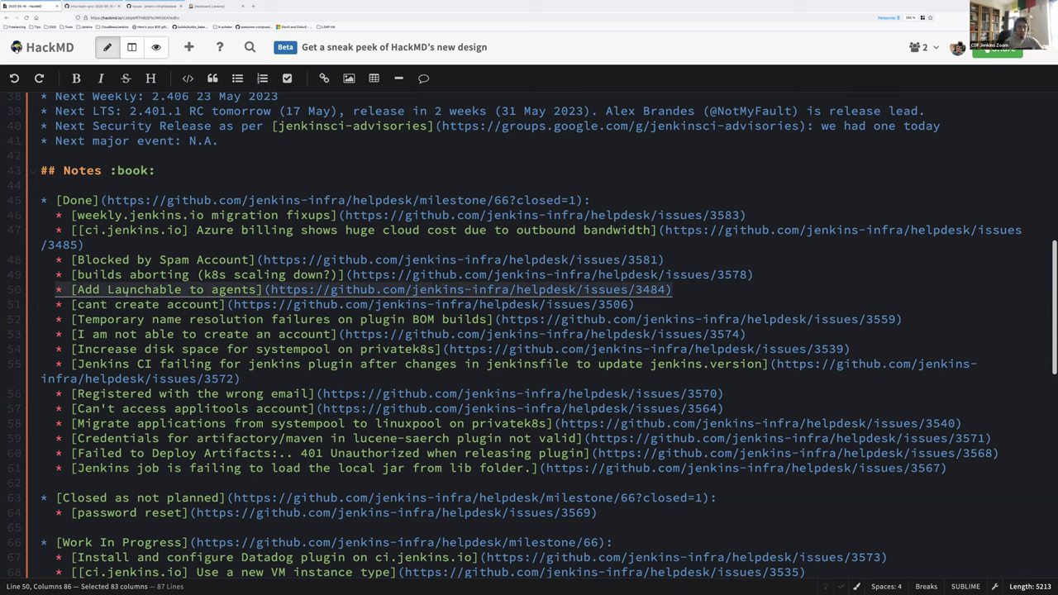
pyautogui.press('Right')
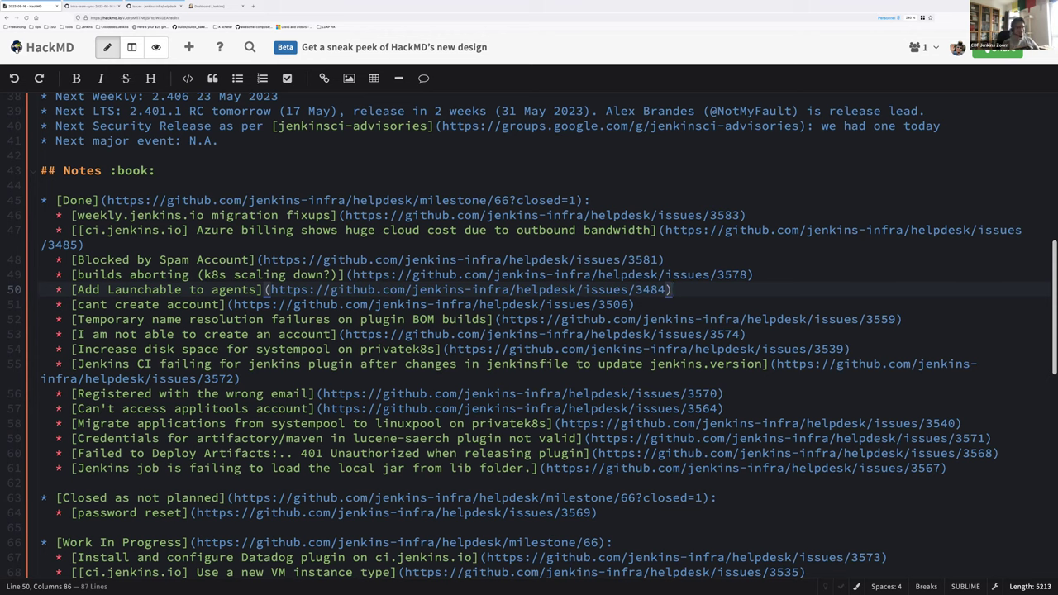
# Step: Select the cant create account line, then the Temporary name resolution failures issue URL
pyautogui.click(136, 304)
pyautogui.press('Home')
pyautogui.hotkey('shift', 'End')
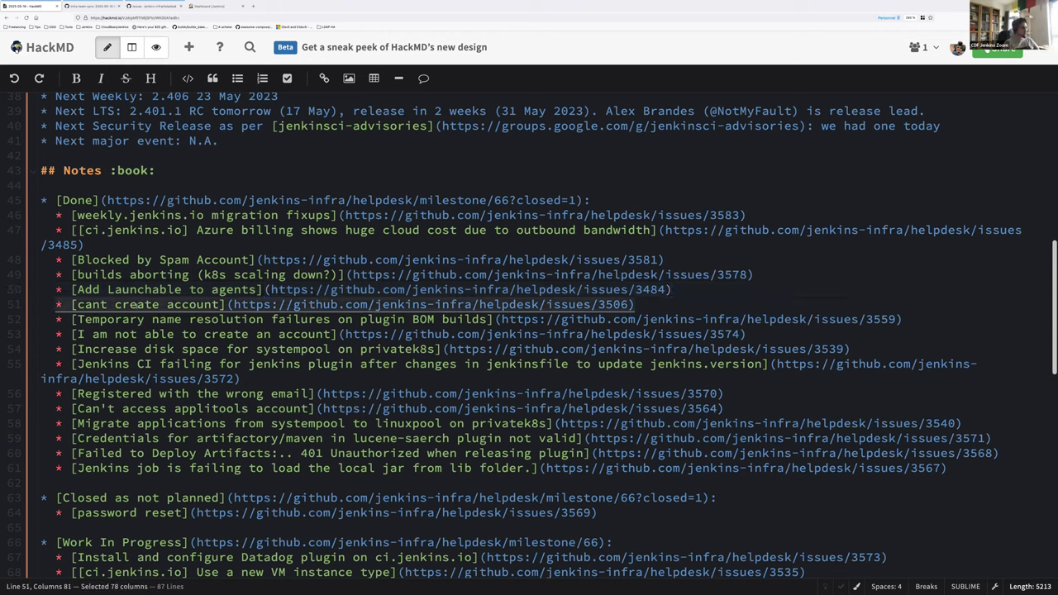
pyautogui.press('Right')
pyautogui.press('Down')
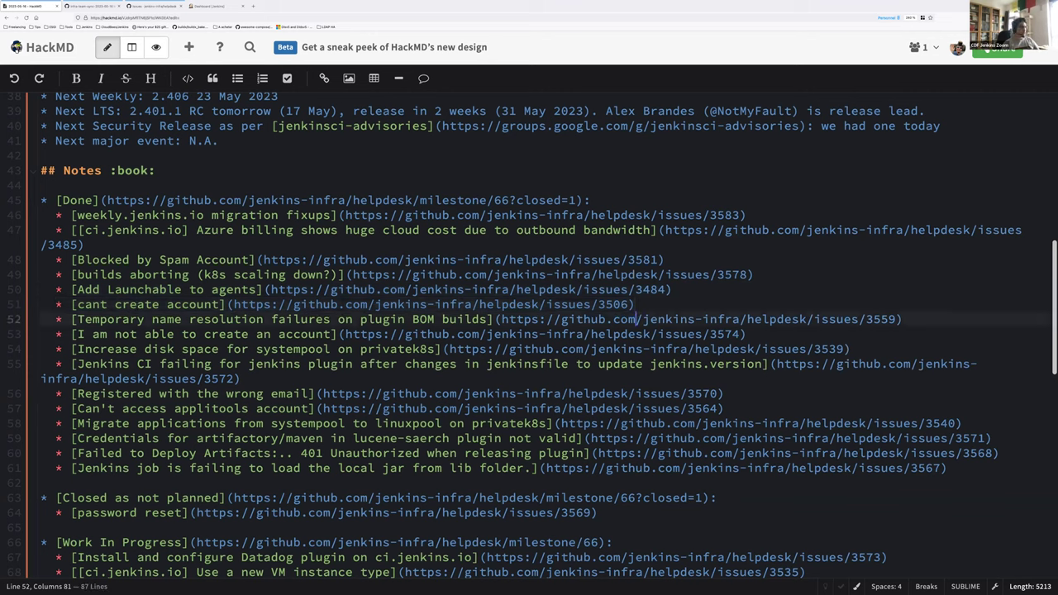
pyautogui.hotkey('ctrl', 'Left')
pyautogui.hotkey('ctrl', 'Left')
pyautogui.hotkey('ctrl', 'Left')
pyautogui.hotkey('ctrl', 'Left')
pyautogui.hotkey('ctrl', 'Left')
pyautogui.hotkey('ctrl', 'Left')
pyautogui.hotkey('shift', 'End')
pyautogui.hotkey('shift', 'Left')
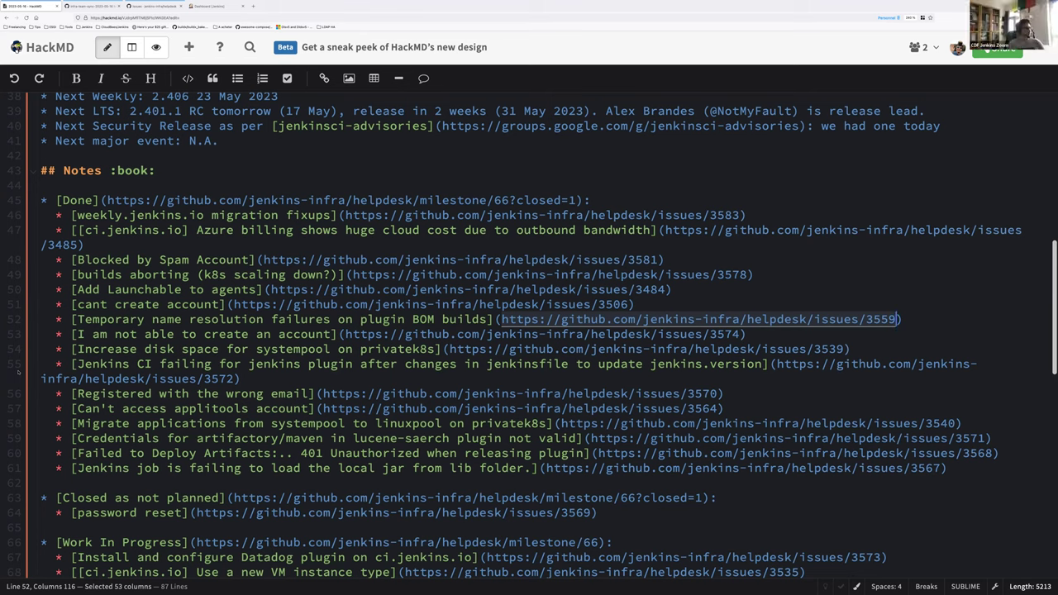
# Step: Mark the account creation and privatek8s disk space issue lines
pyautogui.click(279, 349)
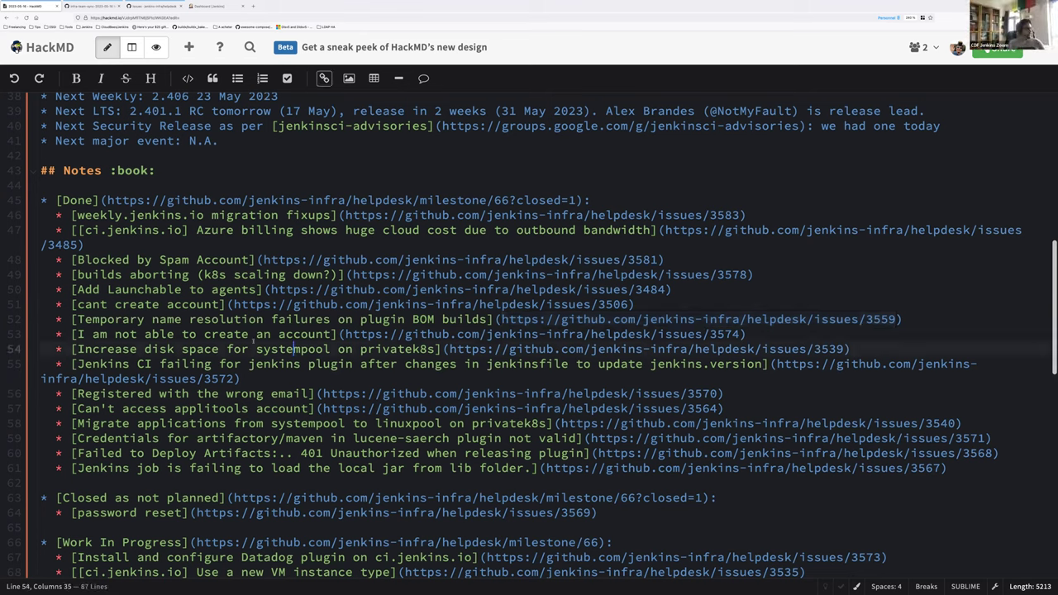
pyautogui.tripleClick(245, 333)
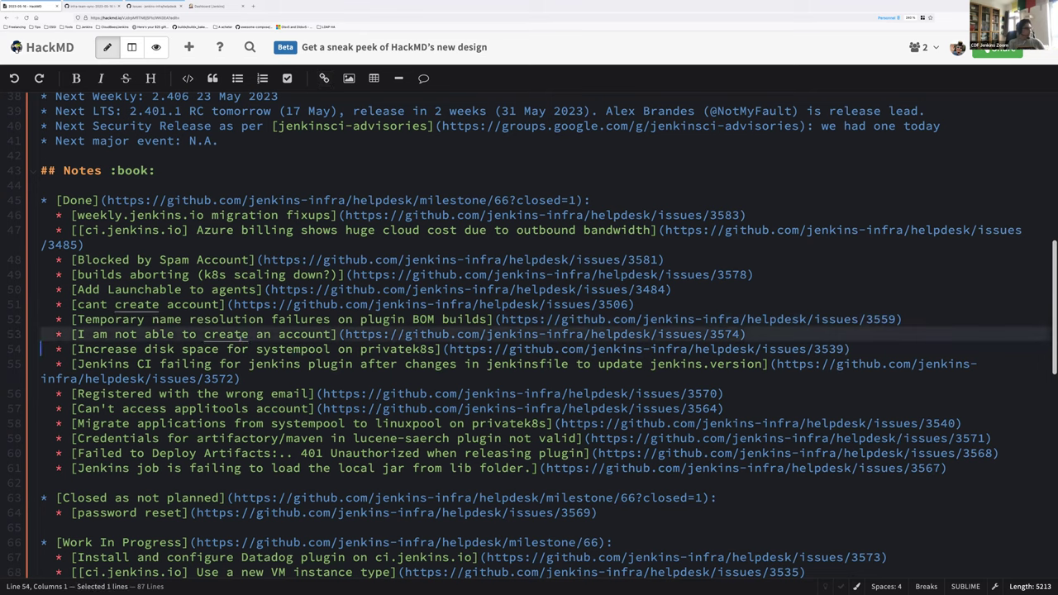
pyautogui.tripleClick(198, 349)
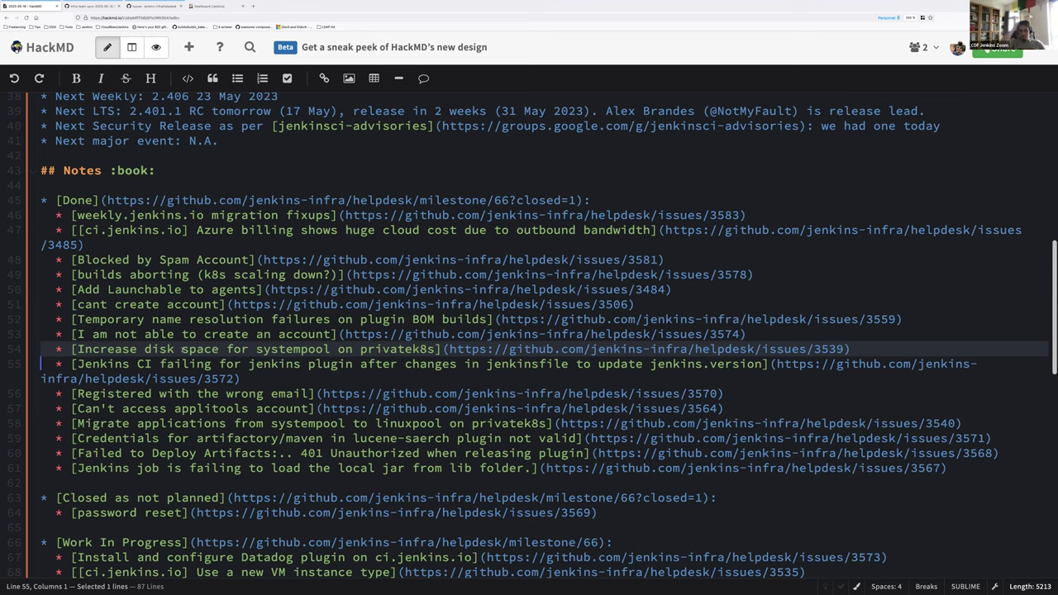
# Step: Open helpdesk issue 3572 (Jenkins CI failing after jenkinsfile changes) in a new tab
pyautogui.tripleClick(150, 363)
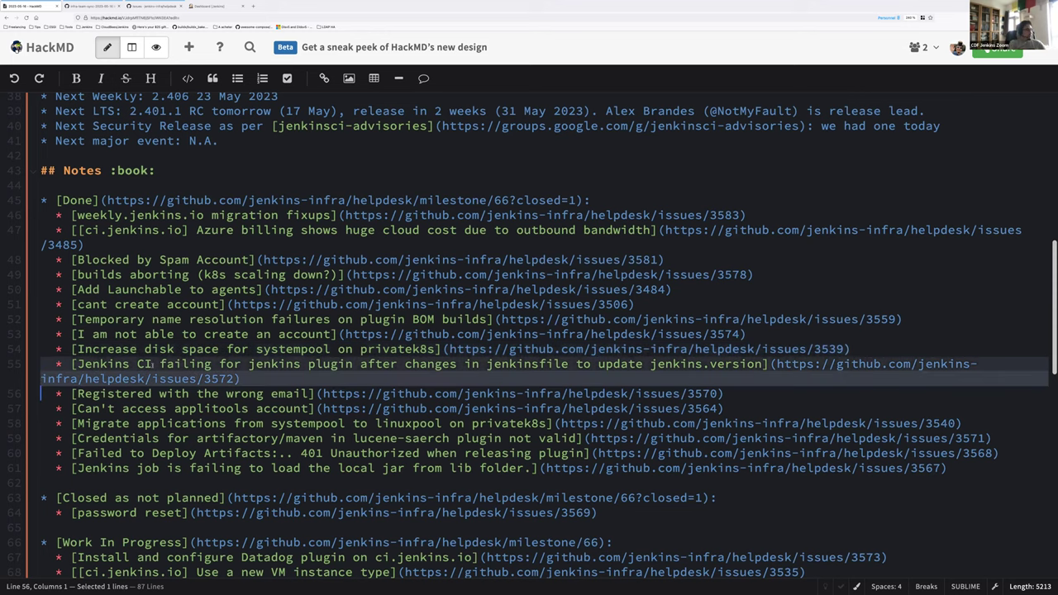
pyautogui.scroll(-3, 149, 363)
pyautogui.scroll(-1, 450, 307)
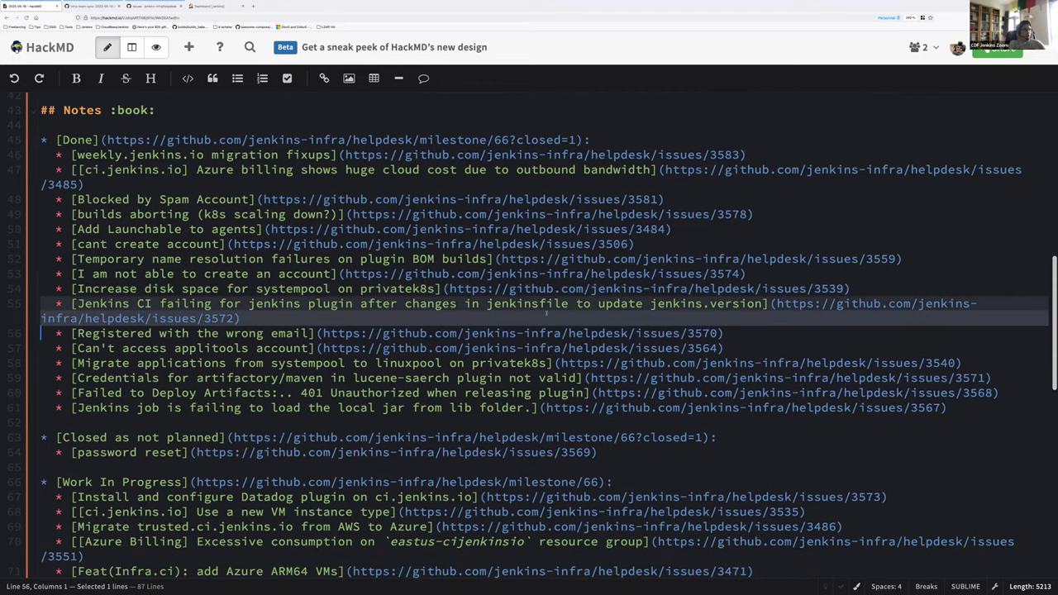
pyautogui.click(775, 303)
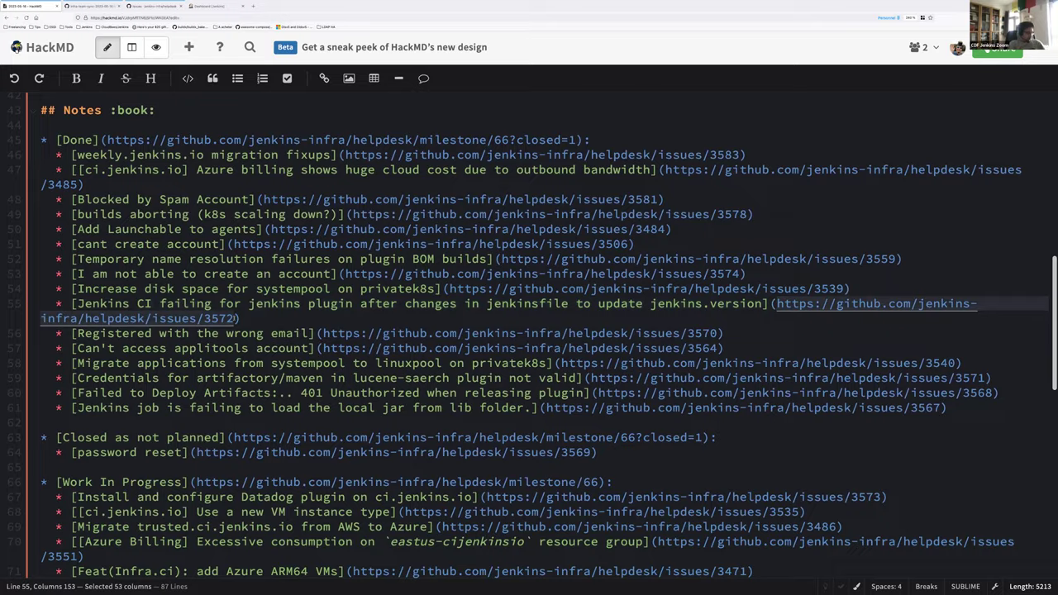
pyautogui.keyDown('ctrl'); pyautogui.click(234, 318); pyautogui.keyUp('ctrl')
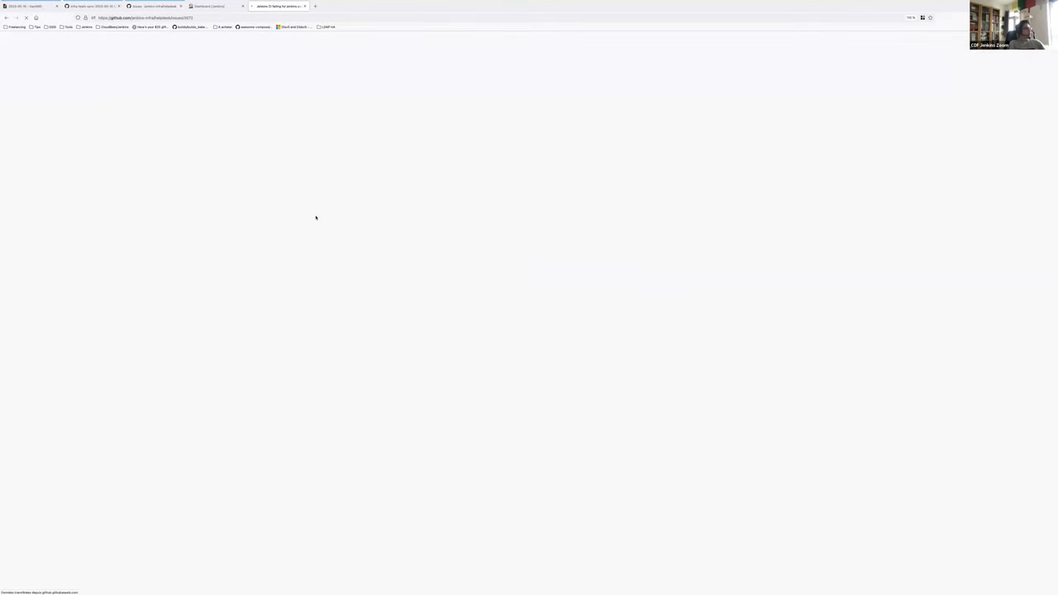
# Step: Scroll to the bottom of GitHub issue 3572 and close its tab with Ctrl+W
pyautogui.scroll(-5, 256, 248)
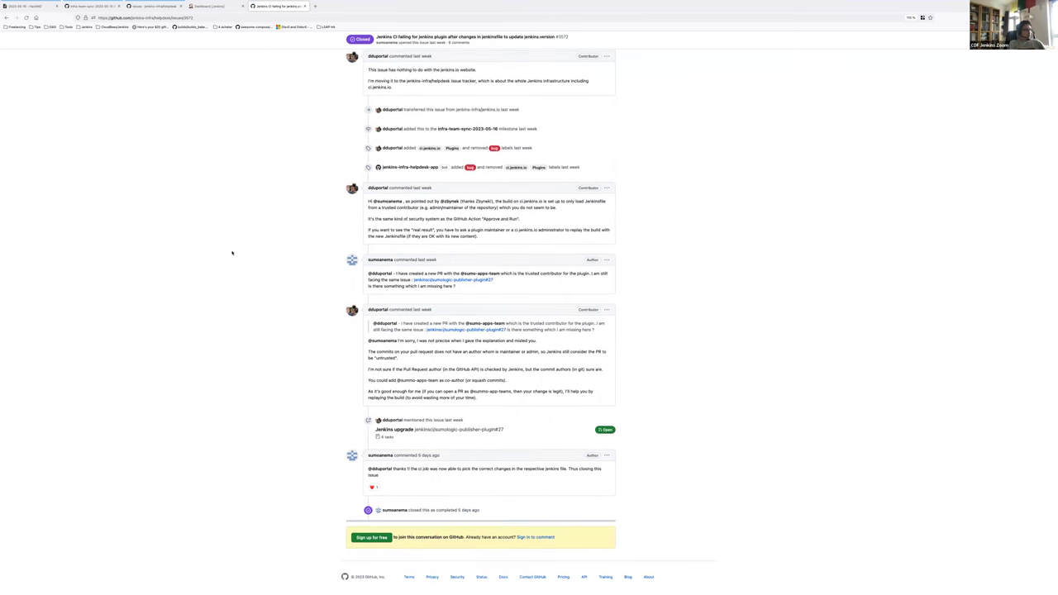
pyautogui.hotkey('ctrl', 'w')
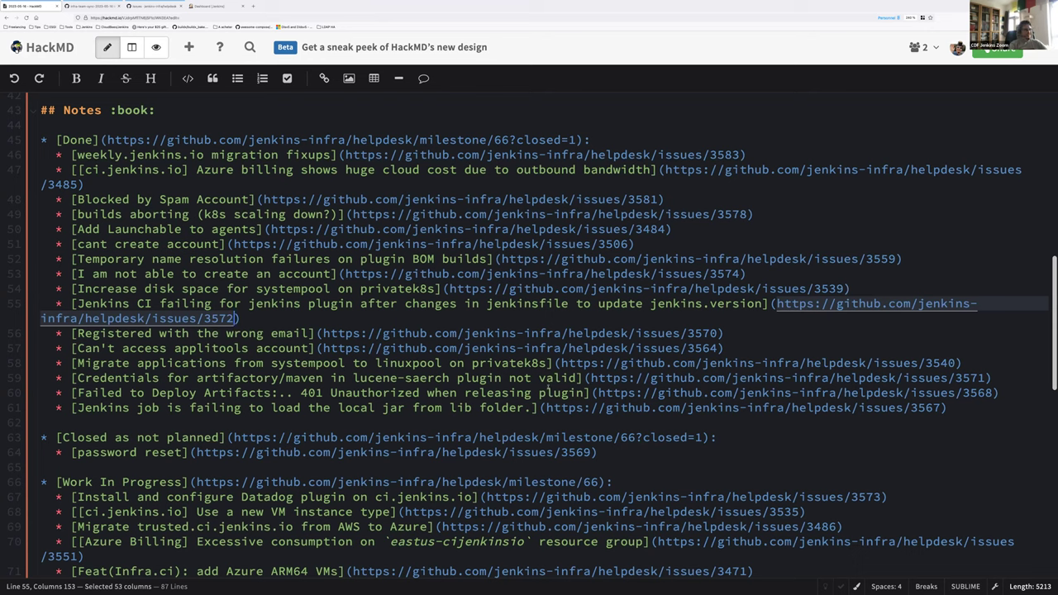
pyautogui.click(120, 333)
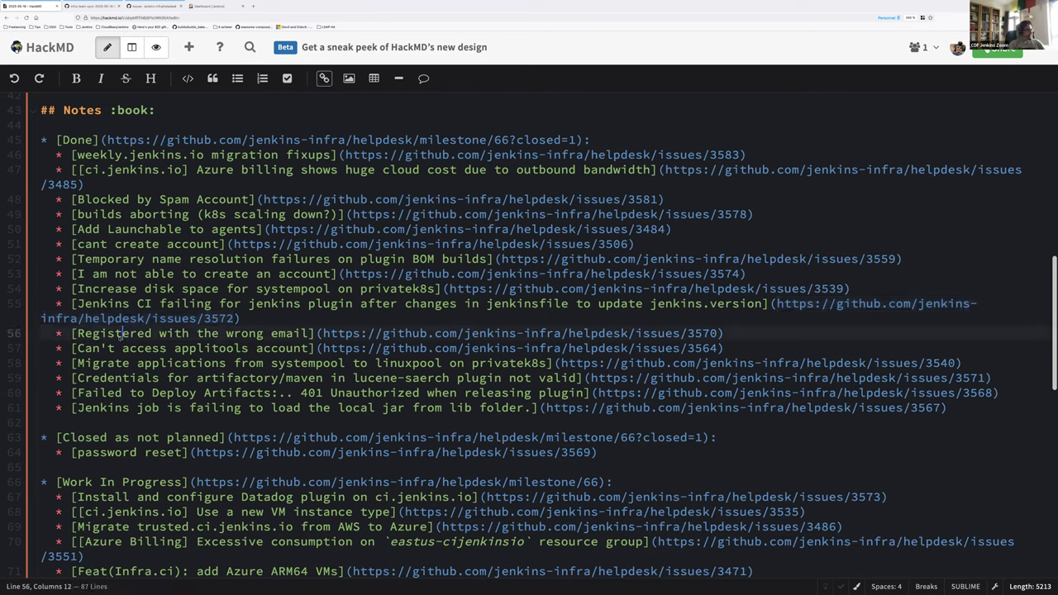
pyautogui.press('Home')
pyautogui.hotkey('shift', 'End')
pyautogui.press('End')
pyautogui.click(723, 348)
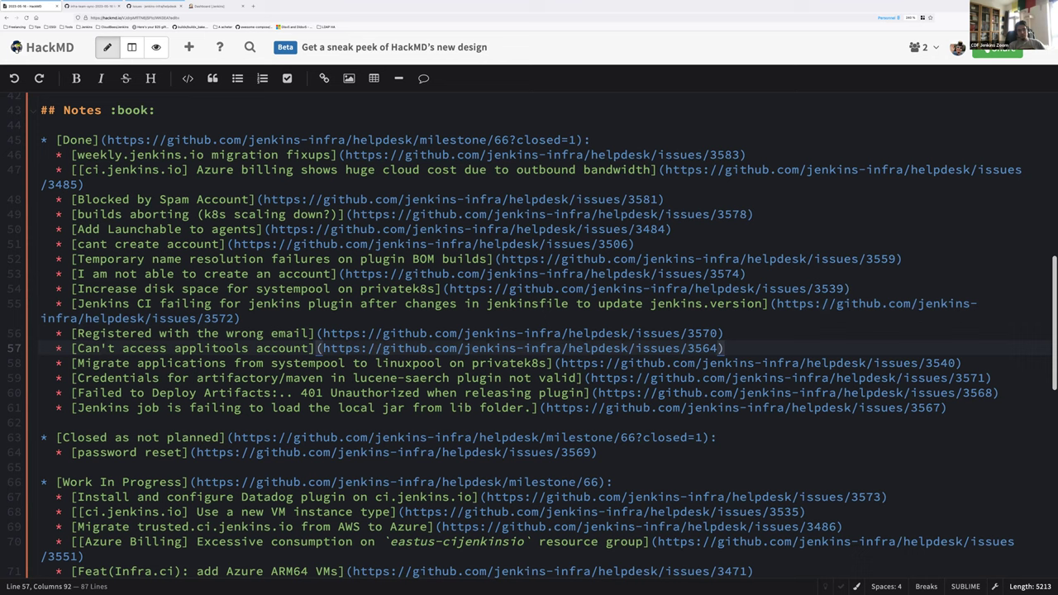
pyautogui.click(56, 348)
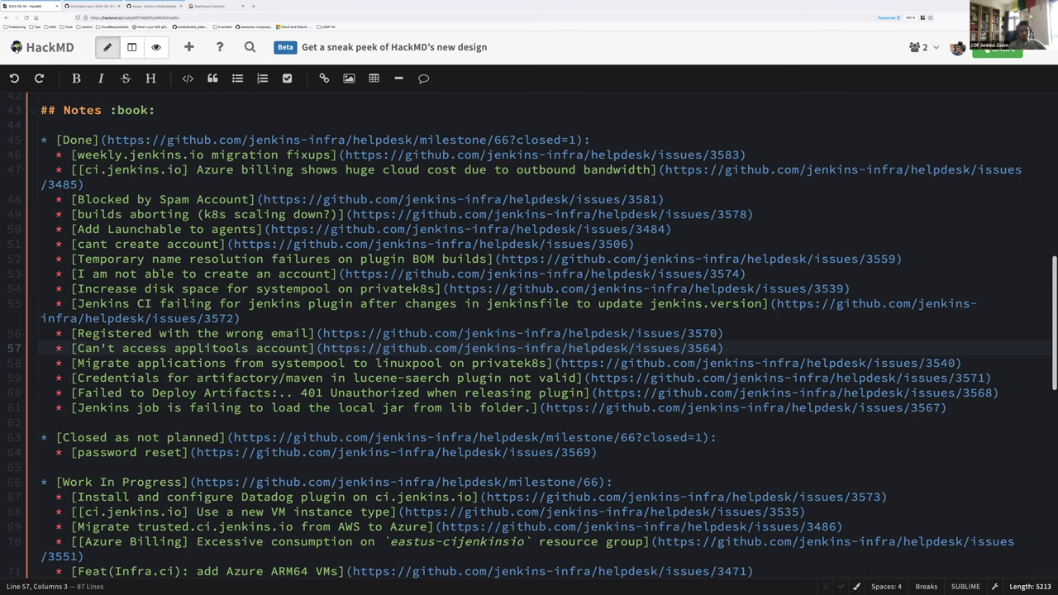
pyautogui.click(279, 363)
pyautogui.scroll(-1, 196, 373)
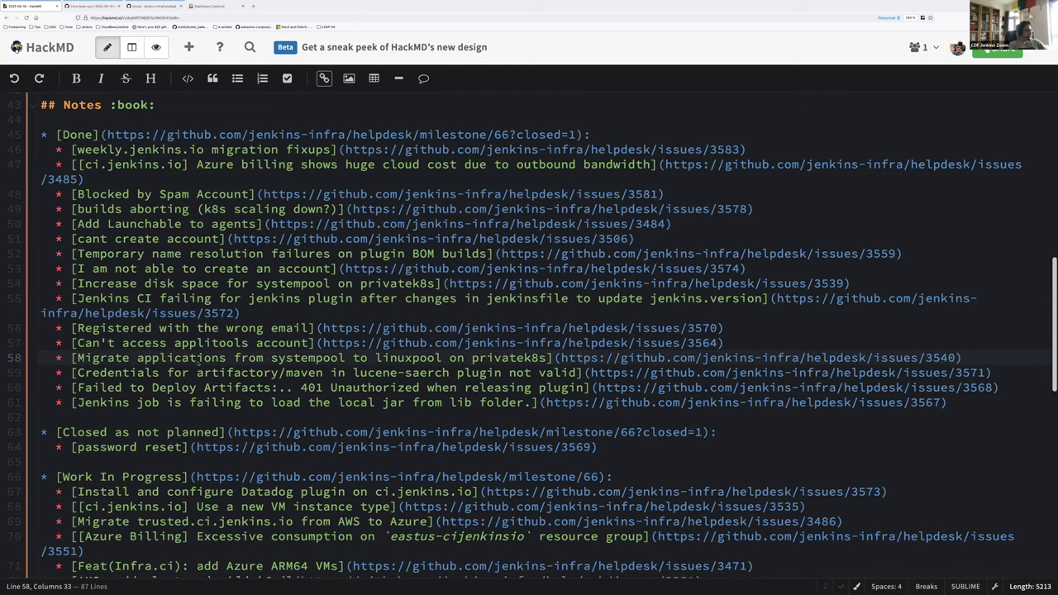
pyautogui.press('Home')
pyautogui.hotkey('shift', 'End')
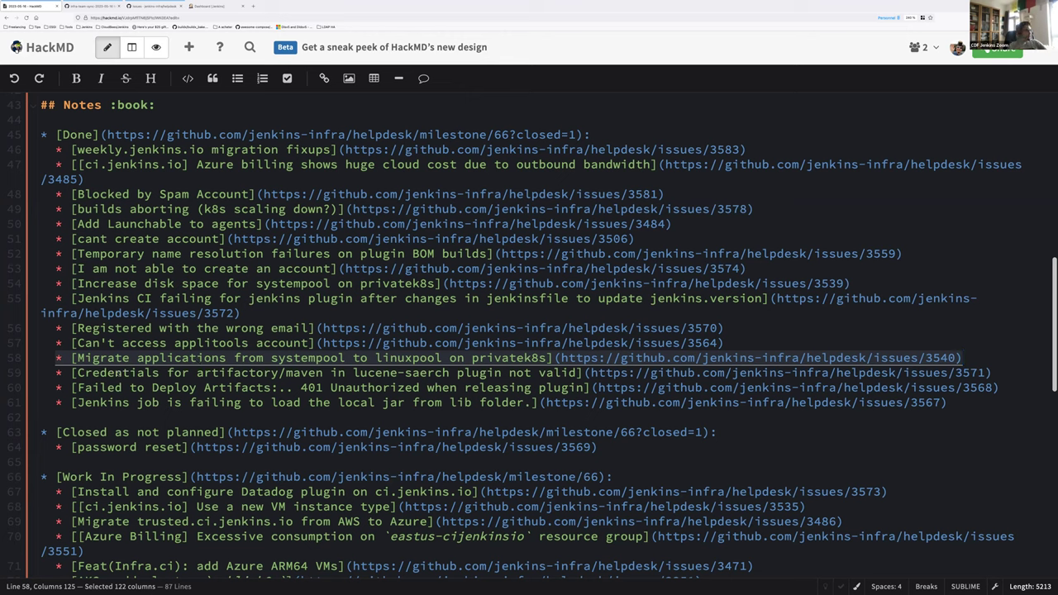
pyautogui.click(56, 373)
pyautogui.hotkey('shift', 'End')
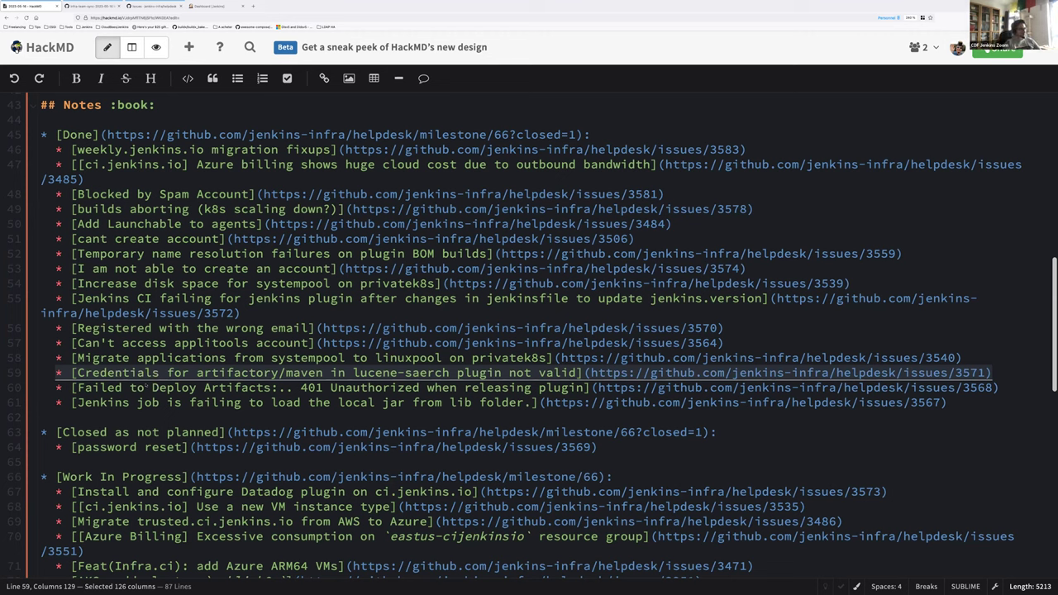
pyautogui.click(135, 402)
pyautogui.press('Left')
pyautogui.press('Left')
pyautogui.press('Home')
pyautogui.hotkey('shift', 'End')
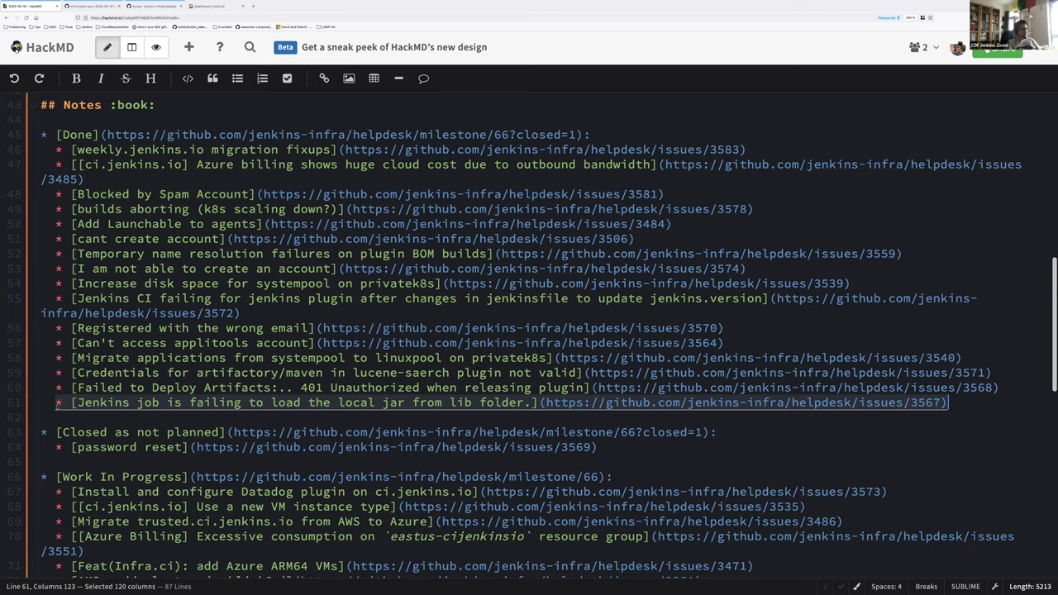
pyautogui.scroll(-2, 141, 402)
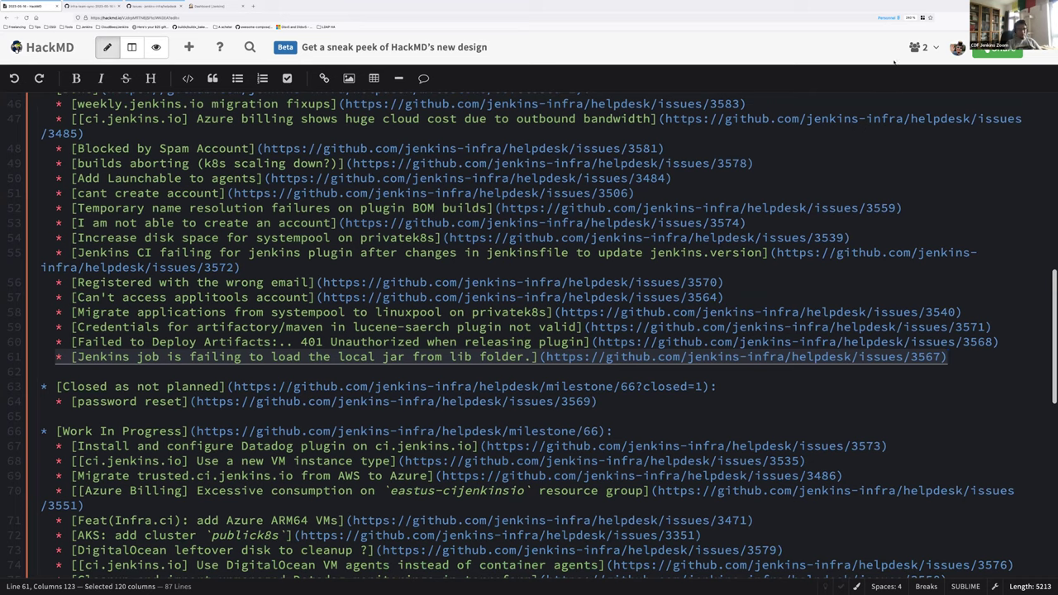
pyautogui.scroll(-1, 116, 347)
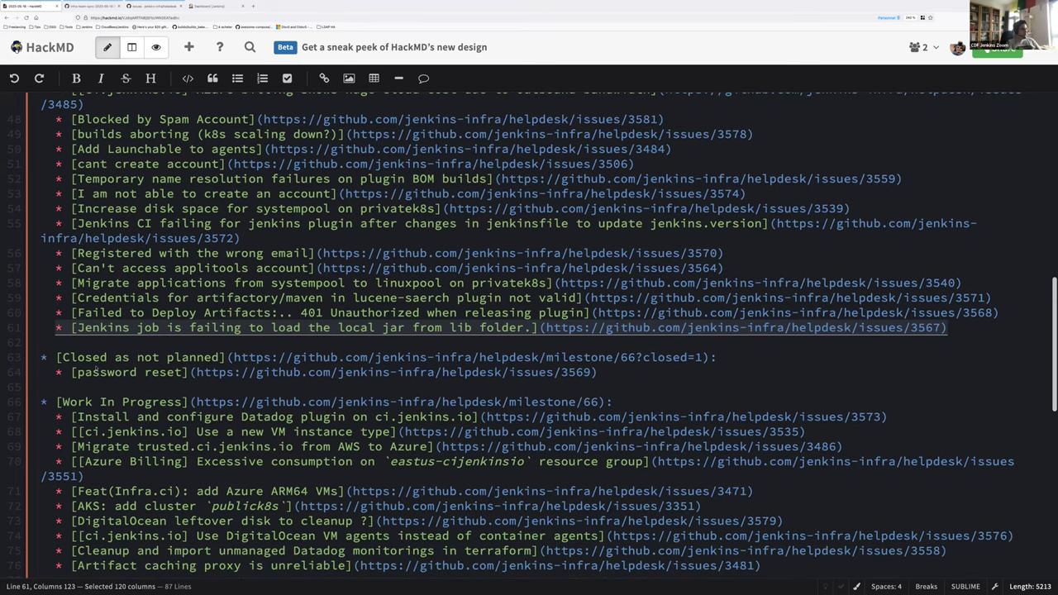
pyautogui.tripleClick(97, 372)
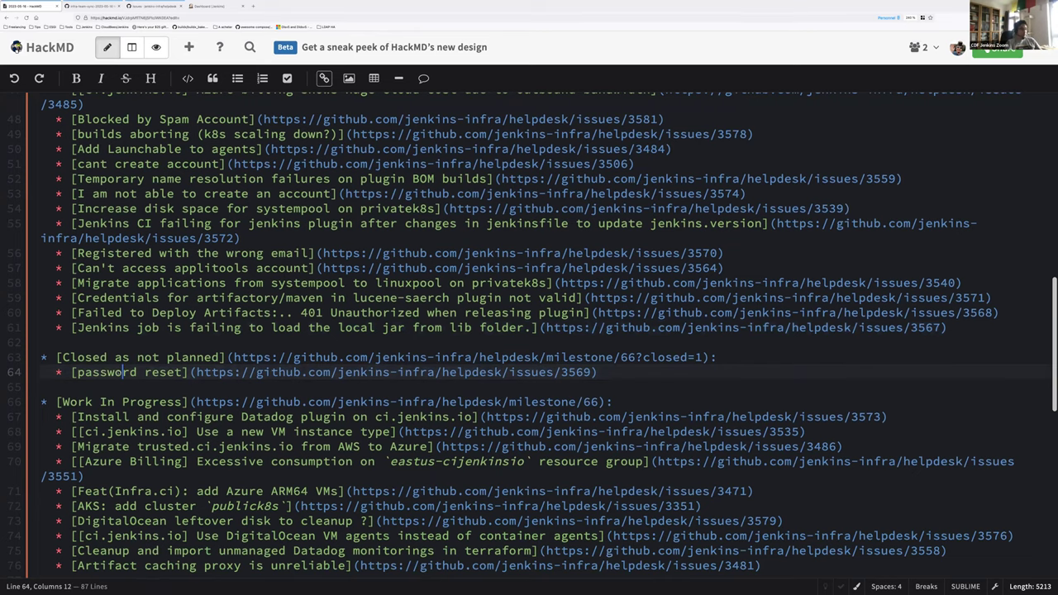
pyautogui.scroll(-3, 136, 319)
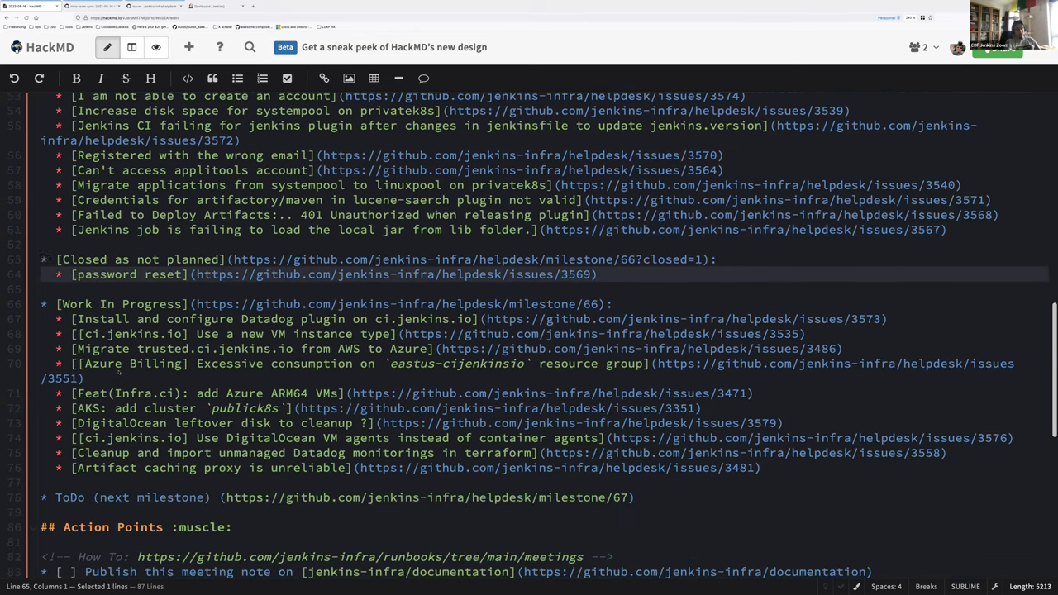
pyautogui.scroll(1, 136, 319)
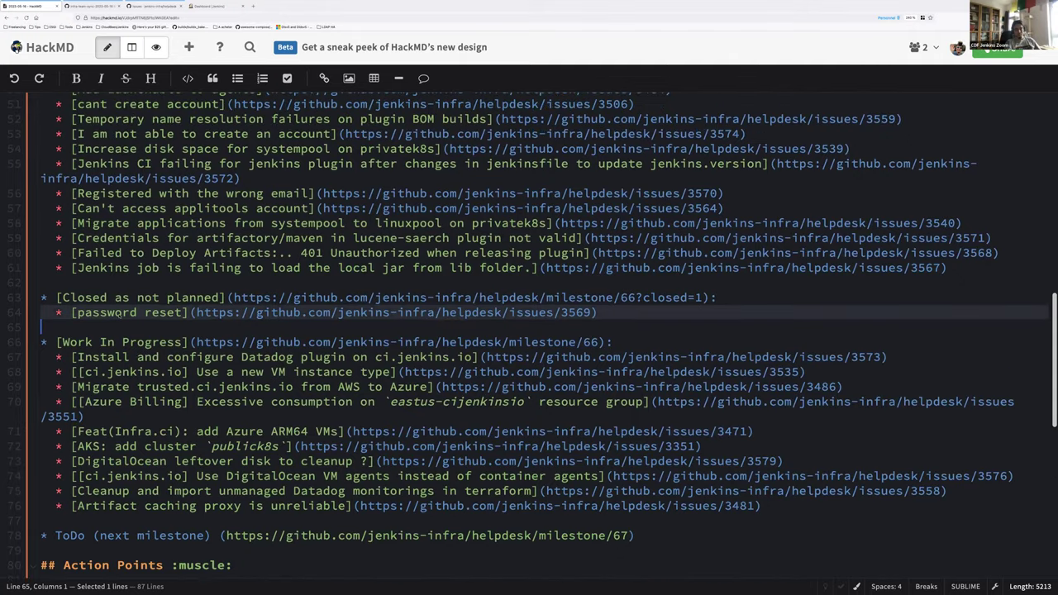
pyautogui.scroll(-1, 110, 313)
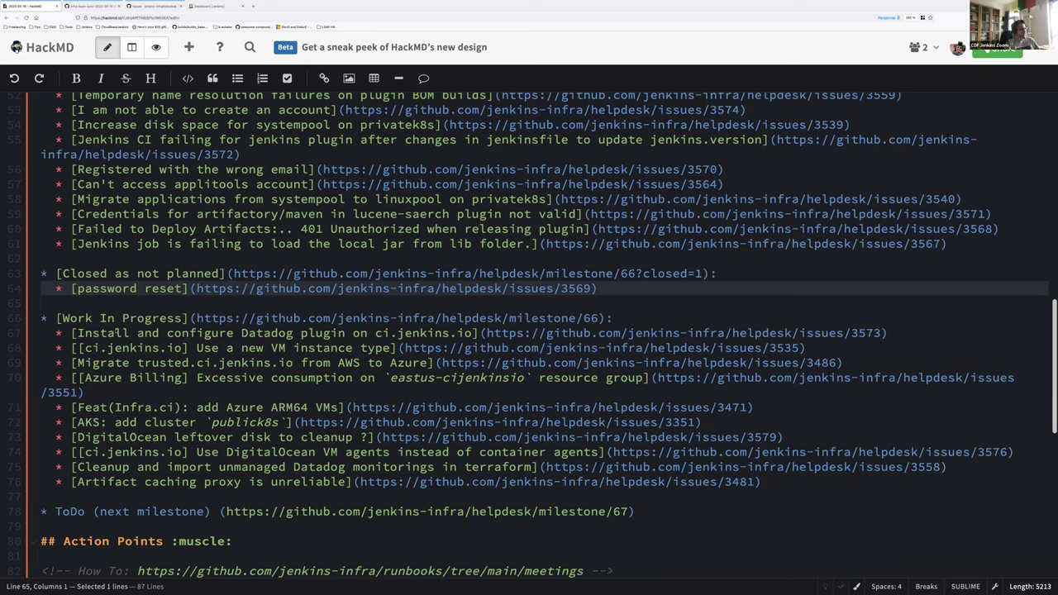
pyautogui.click(137, 333)
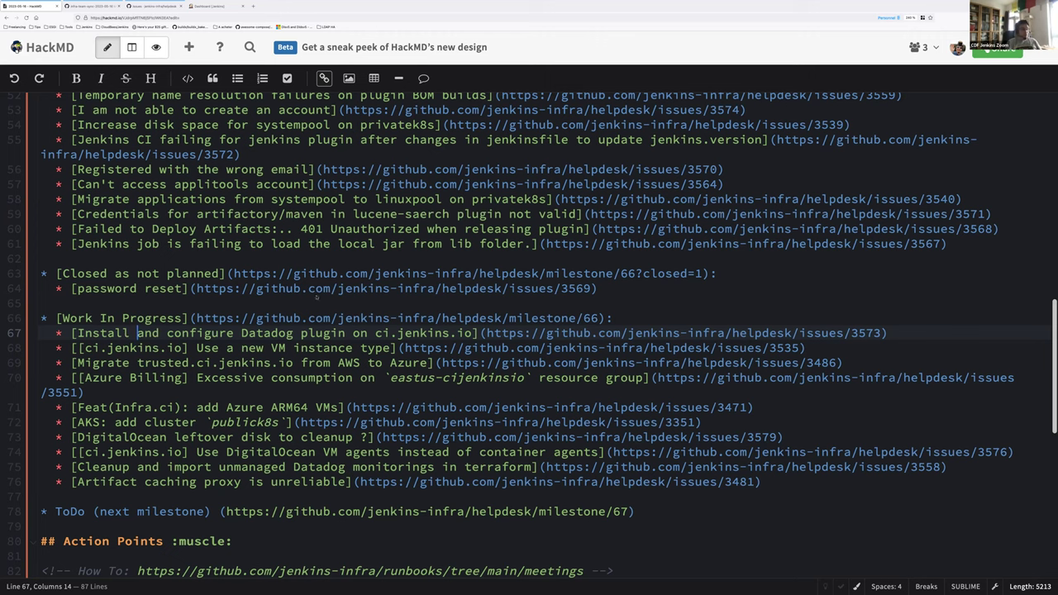
# Step: Add the indented note 'Working on the controller -> datadog agent network connection (or socket? wink)'
pyautogui.click(916, 332)
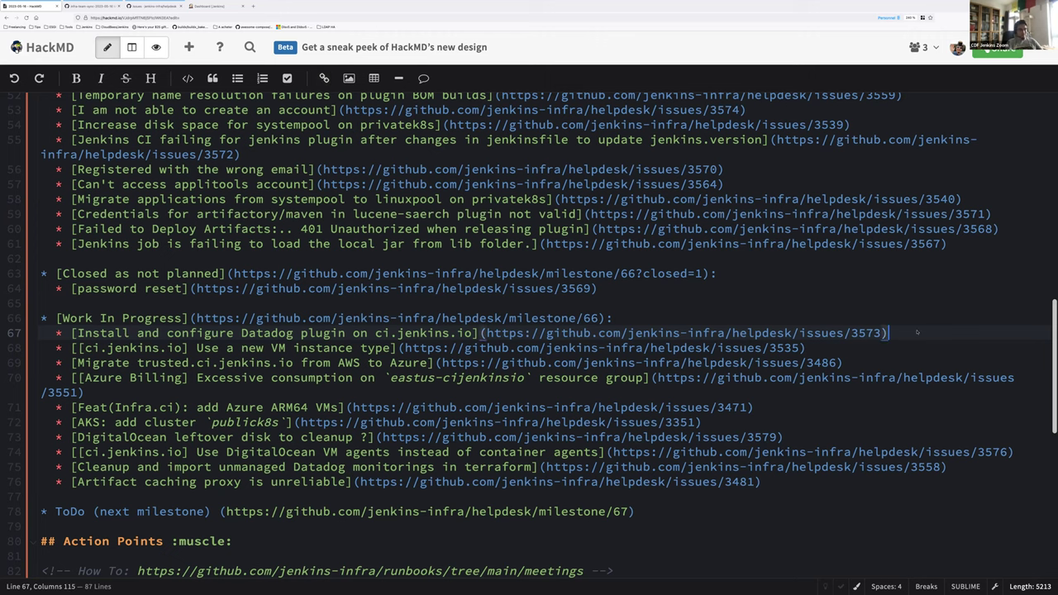
pyautogui.press('Return')
pyautogui.press('Tab')
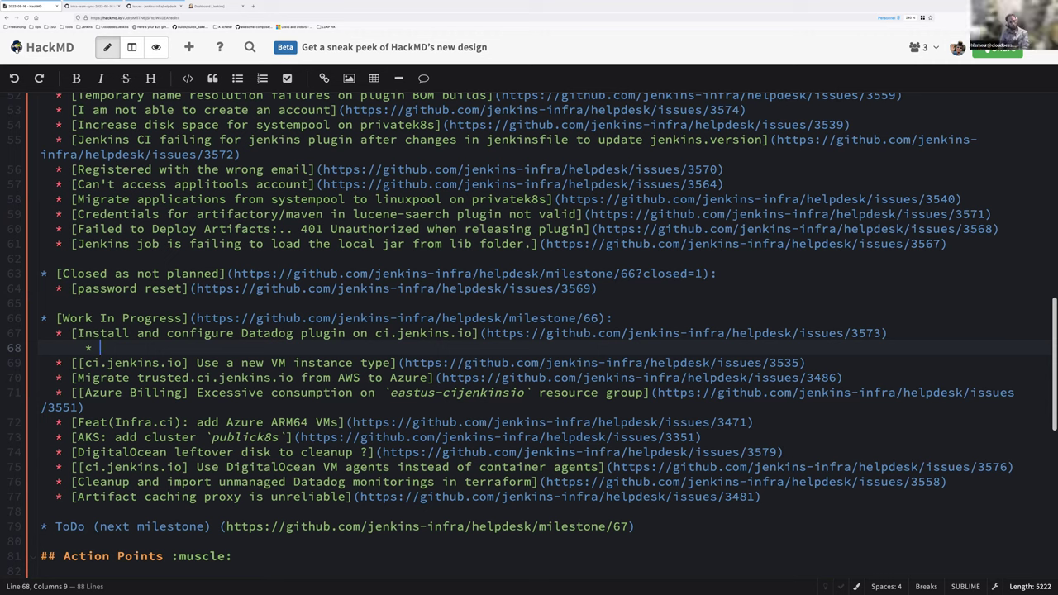
pyautogui.write('Working on the controller )')
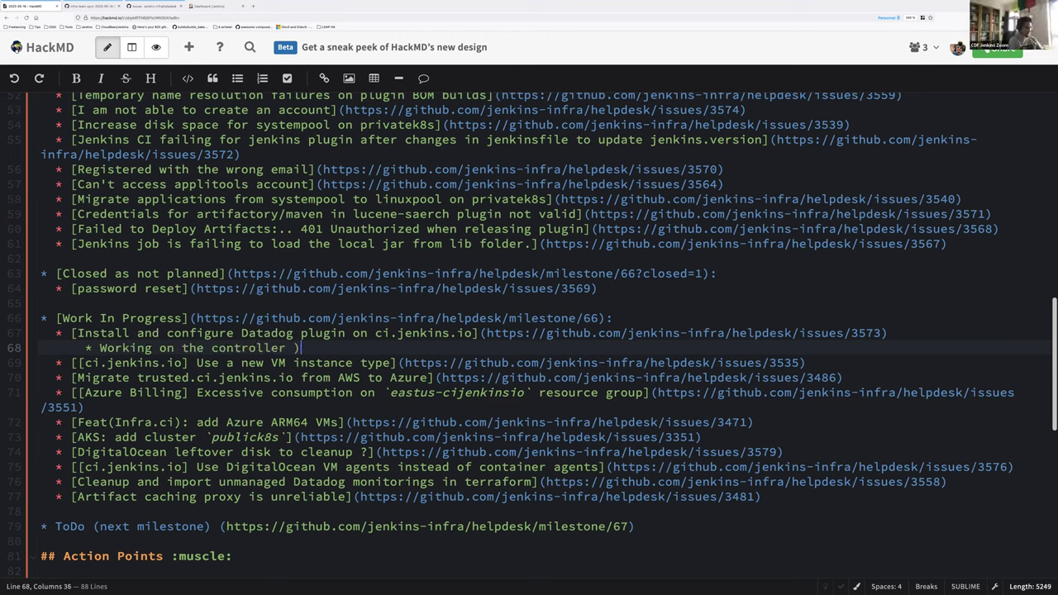
pyautogui.press('BackSpace')
pyautogui.write('-> datadog agen')
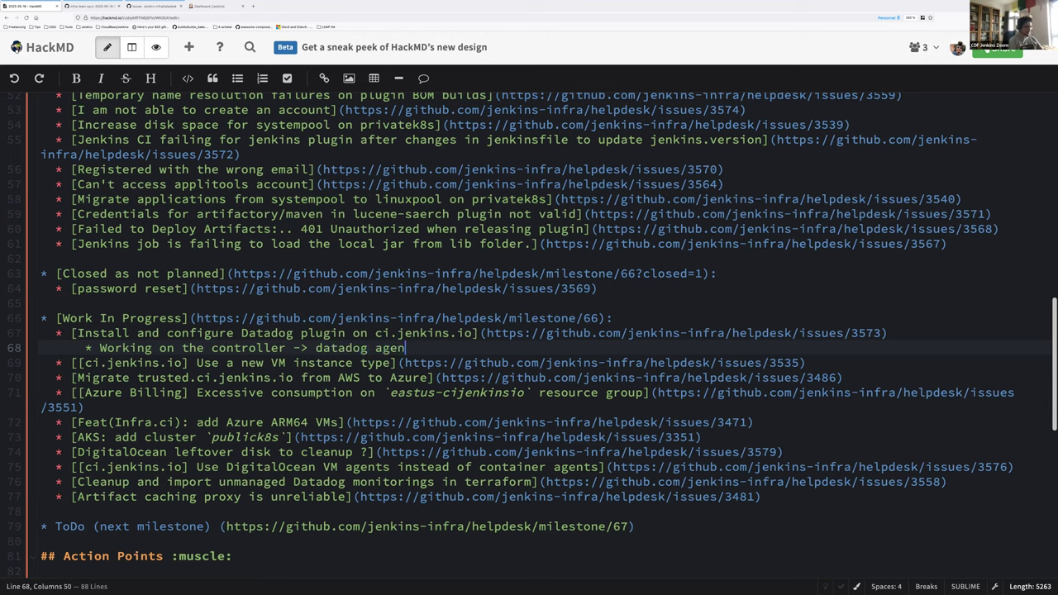
pyautogui.write('t network connection ')
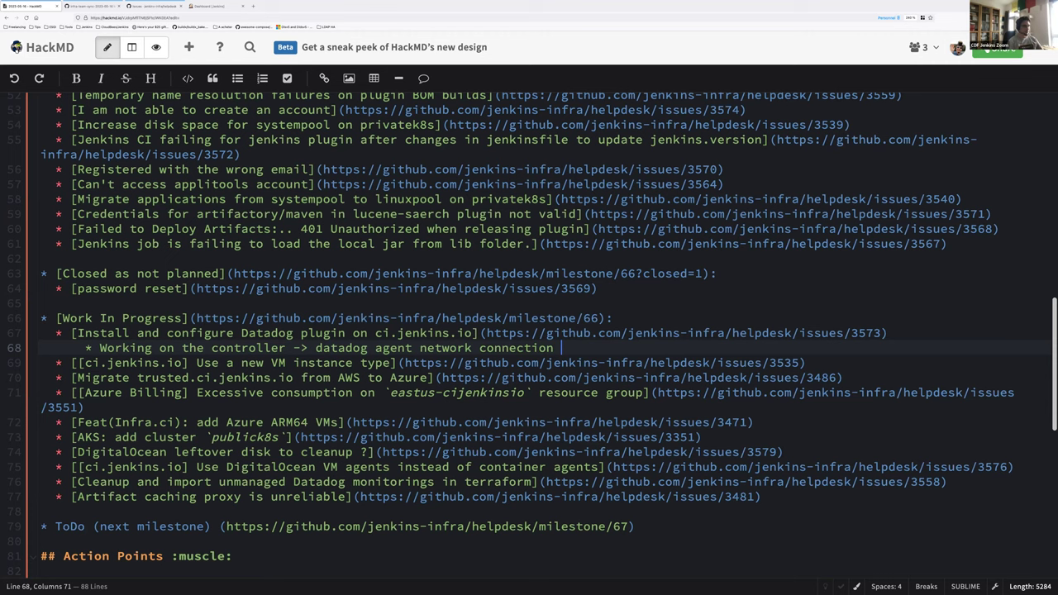
pyautogui.write('(or socket? wink')
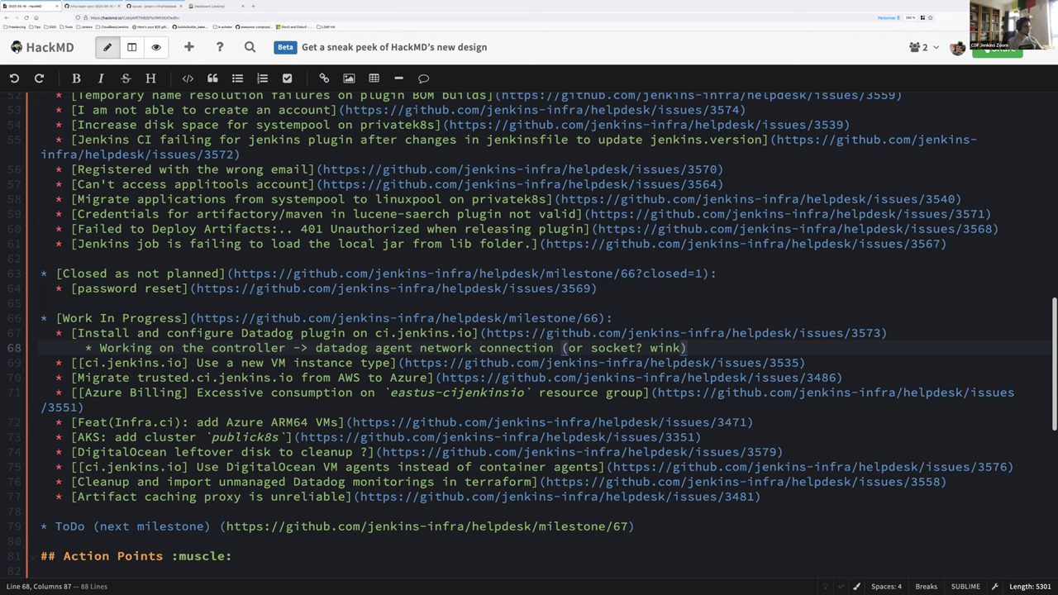
pyautogui.press('Right')
pyautogui.click(687, 363)
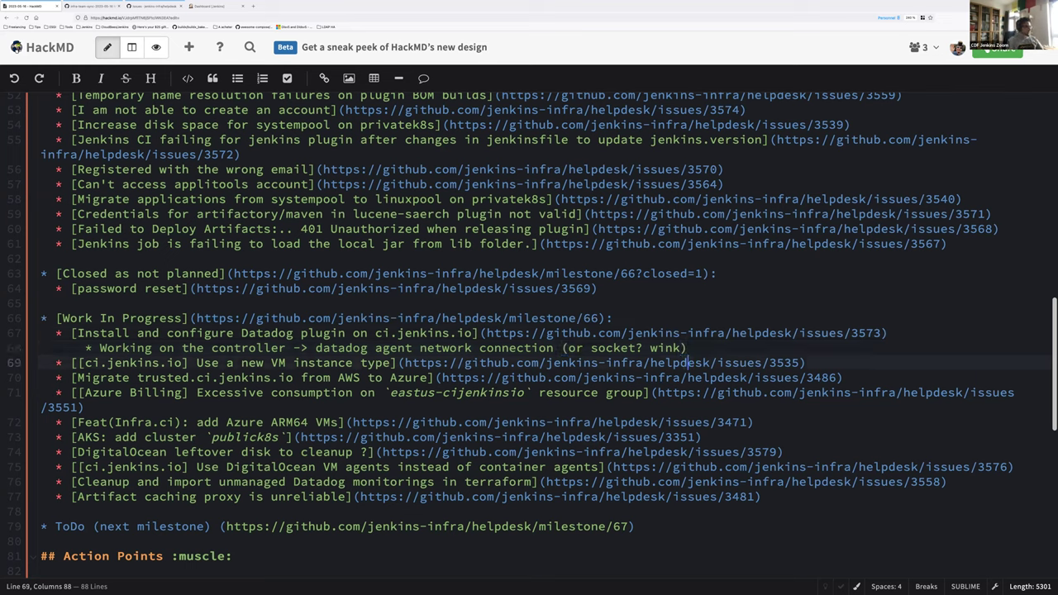
pyautogui.click(106, 363)
pyautogui.press('Home')
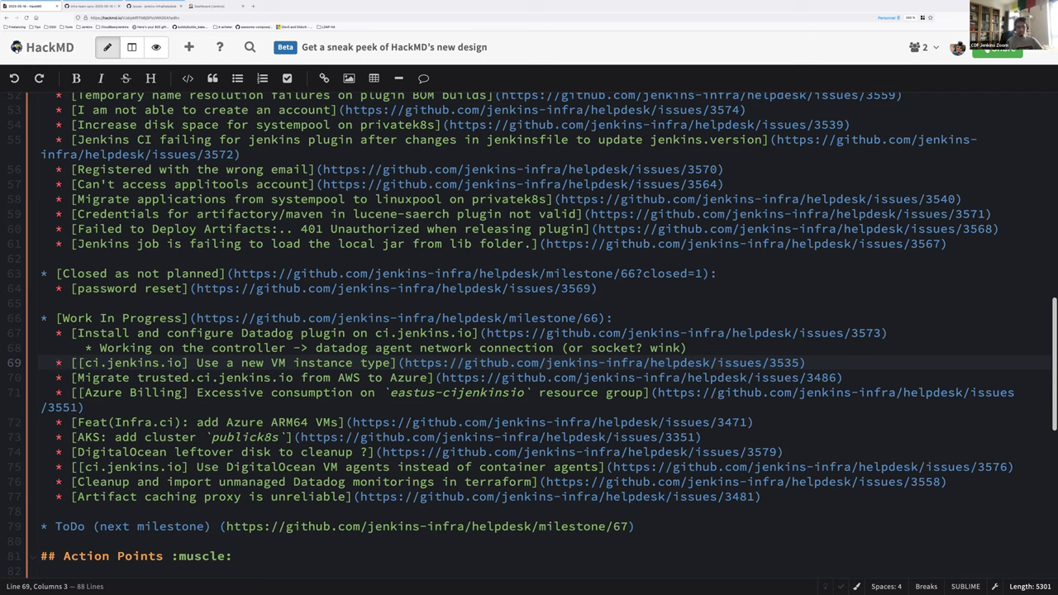
pyautogui.press('Down')
# Step: Add the sub-bullet '3 VMs created with their network, security groups, disks, etc.'
pyautogui.press('End')
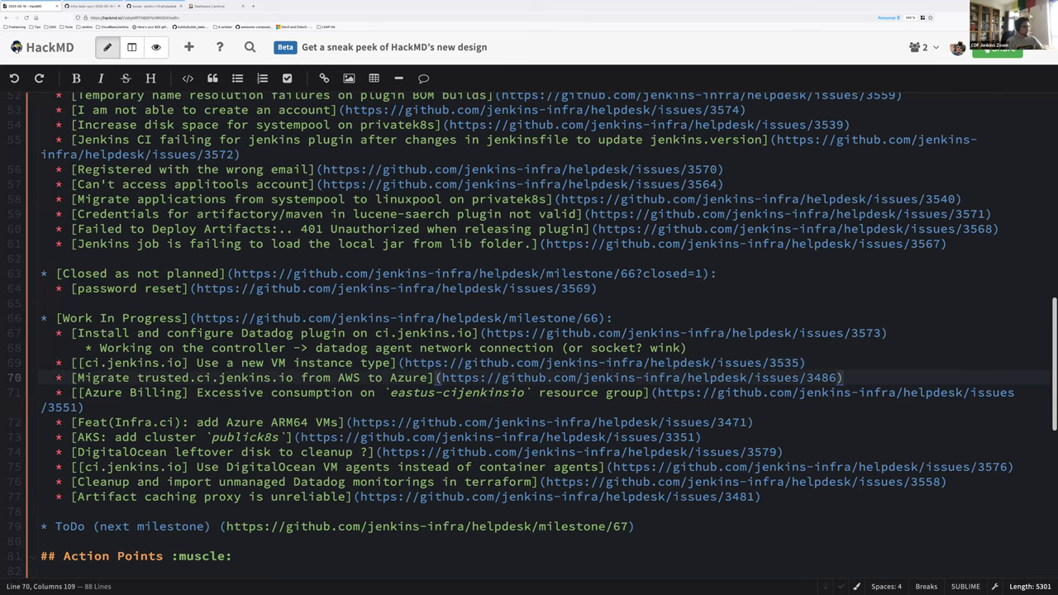
pyautogui.press('Return')
pyautogui.press('Tab')
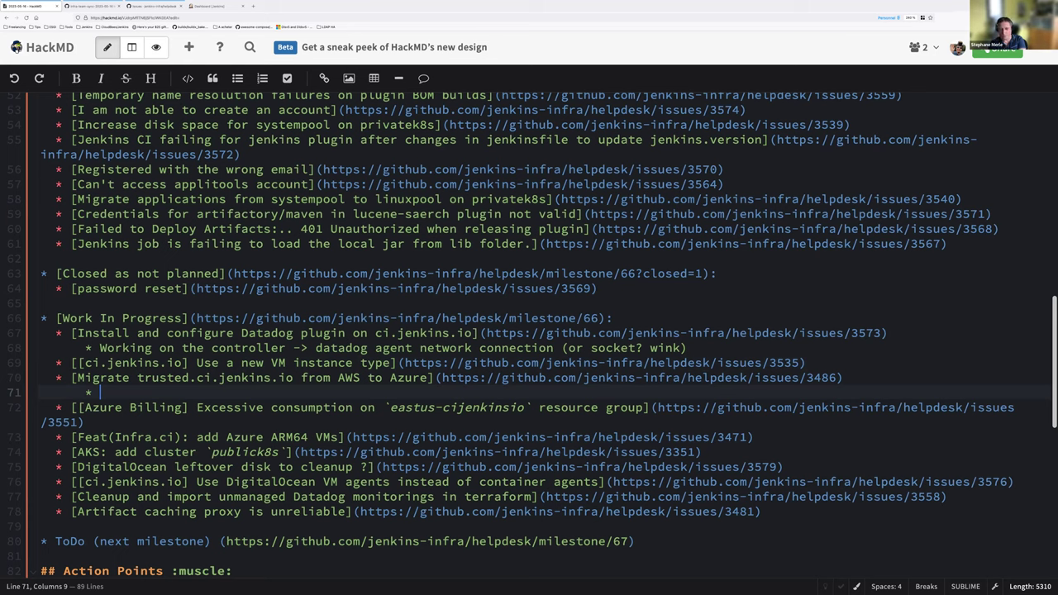
pyautogui.write('3 VMs created')
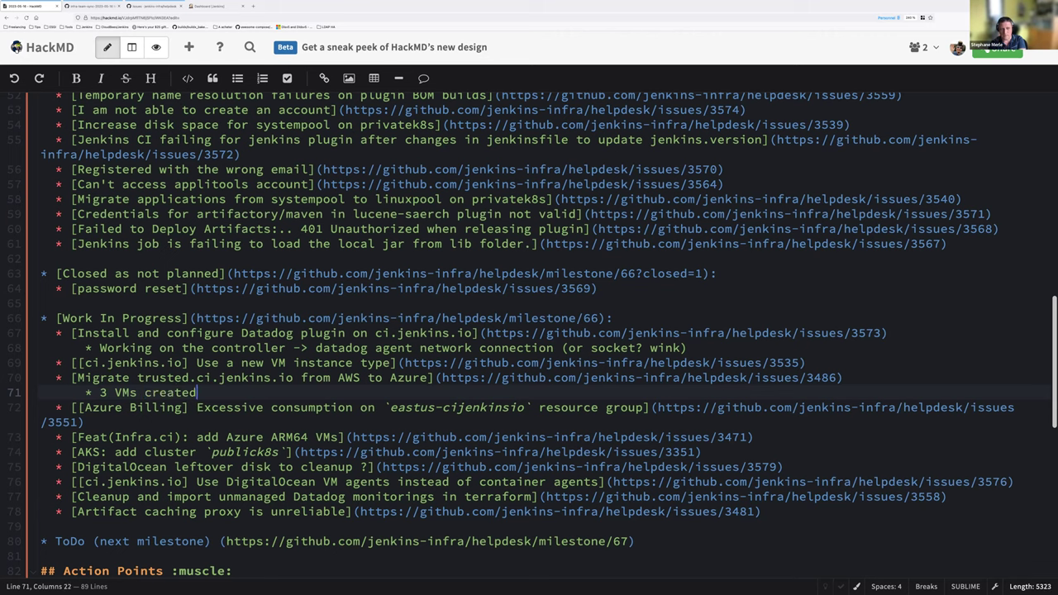
pyautogui.write(' with their network, security groups')
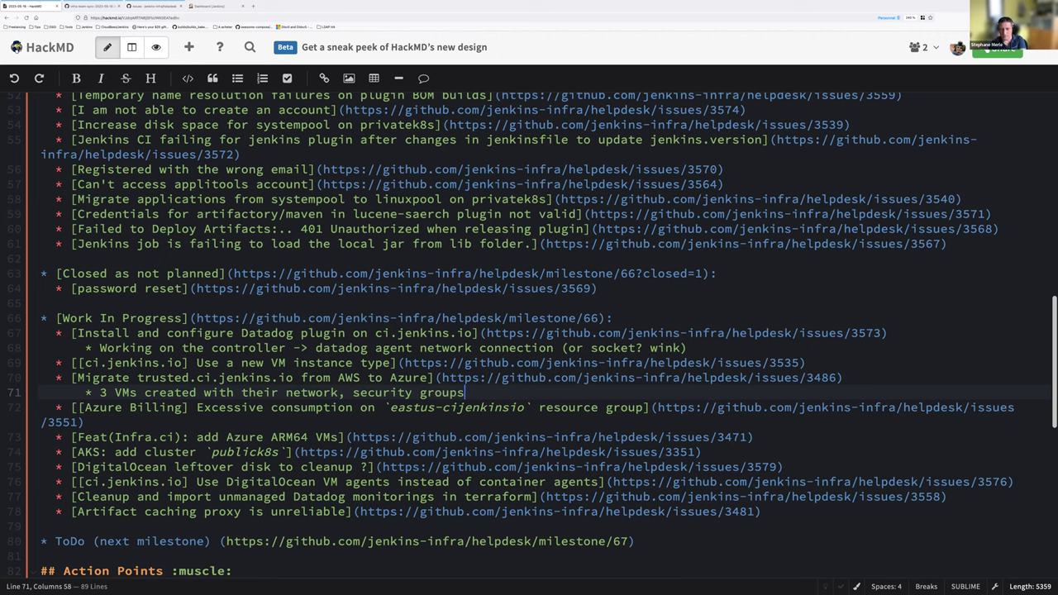
pyautogui.write(', disks, etc')
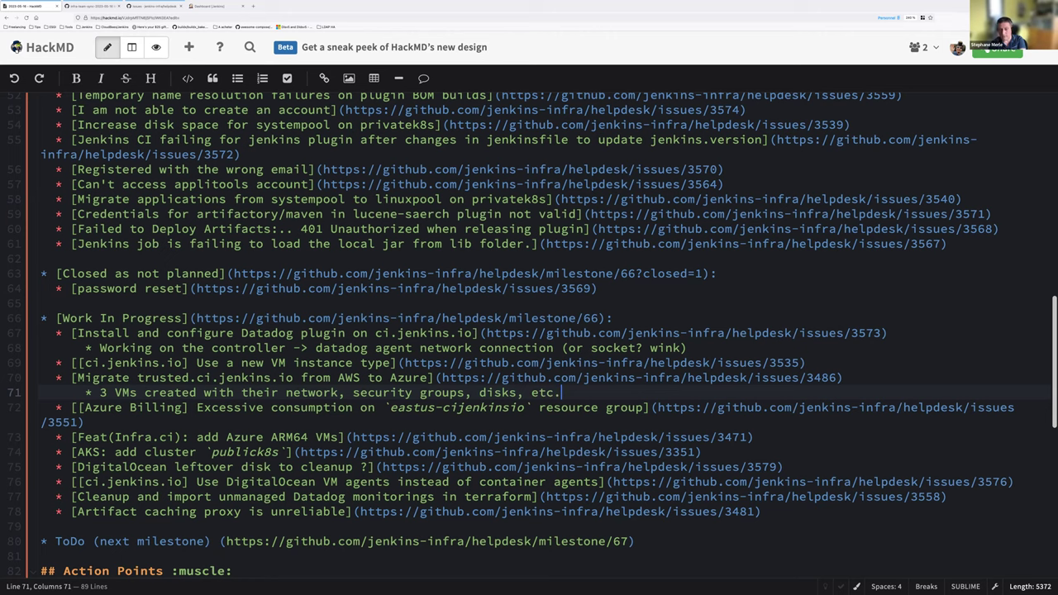
pyautogui.write('.')
# Step: Add sub-bullets on the expected Puppet binding request and 'Next steps: puppet agent run, validate, and start data migration'
pyautogui.press('Return')
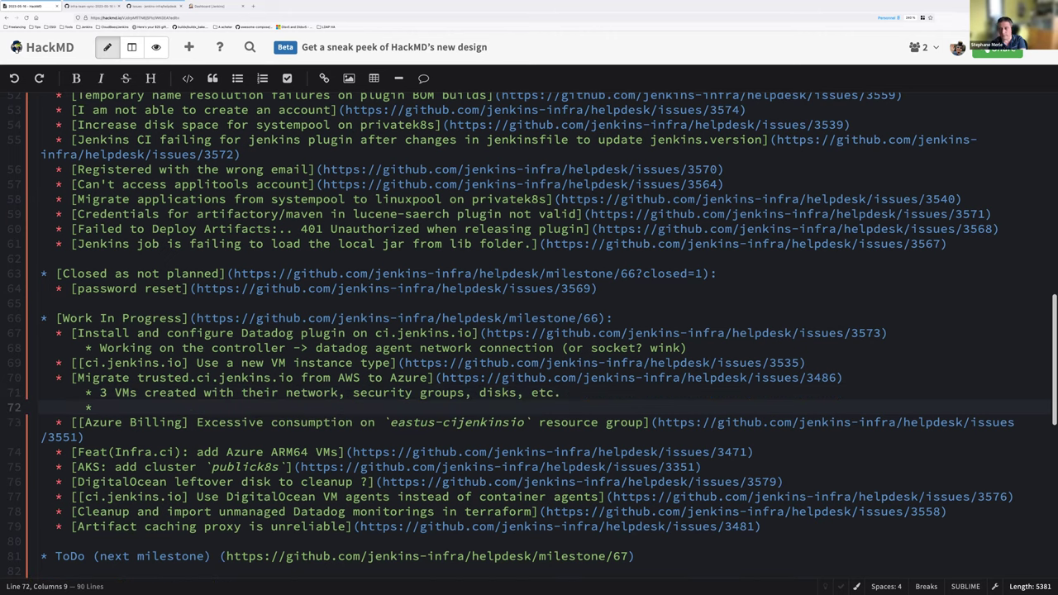
pyautogui.write('VM requested ')
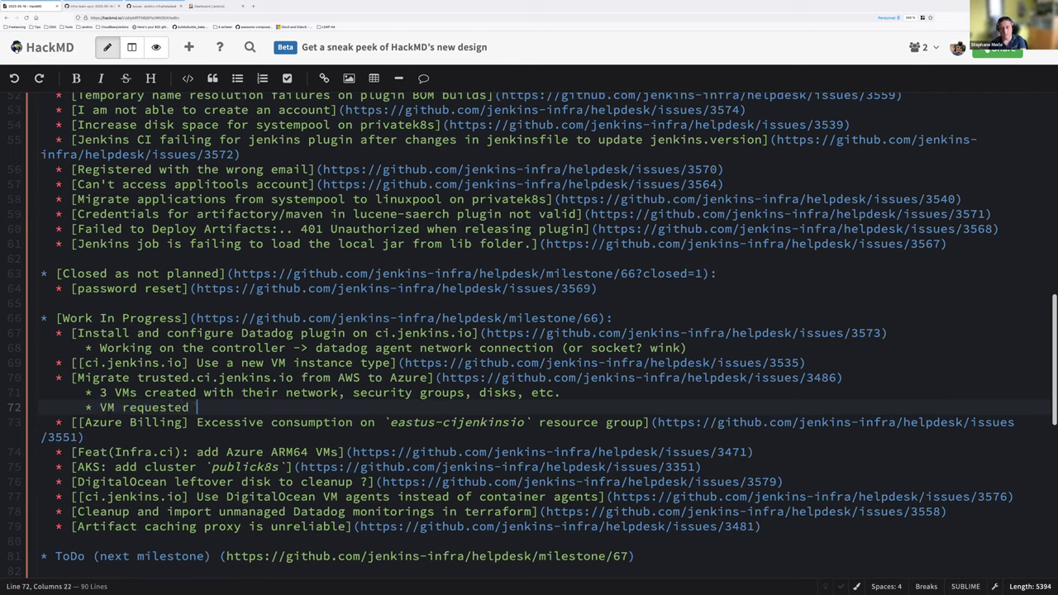
pyautogui.write('Puppet binding to th')
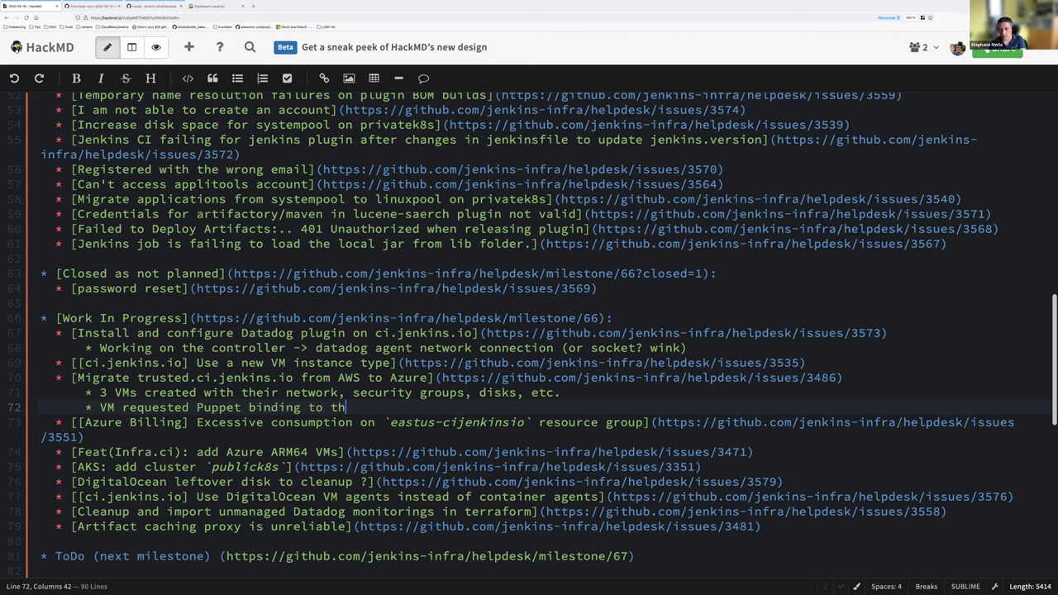
pyautogui.write('e puppet maste')
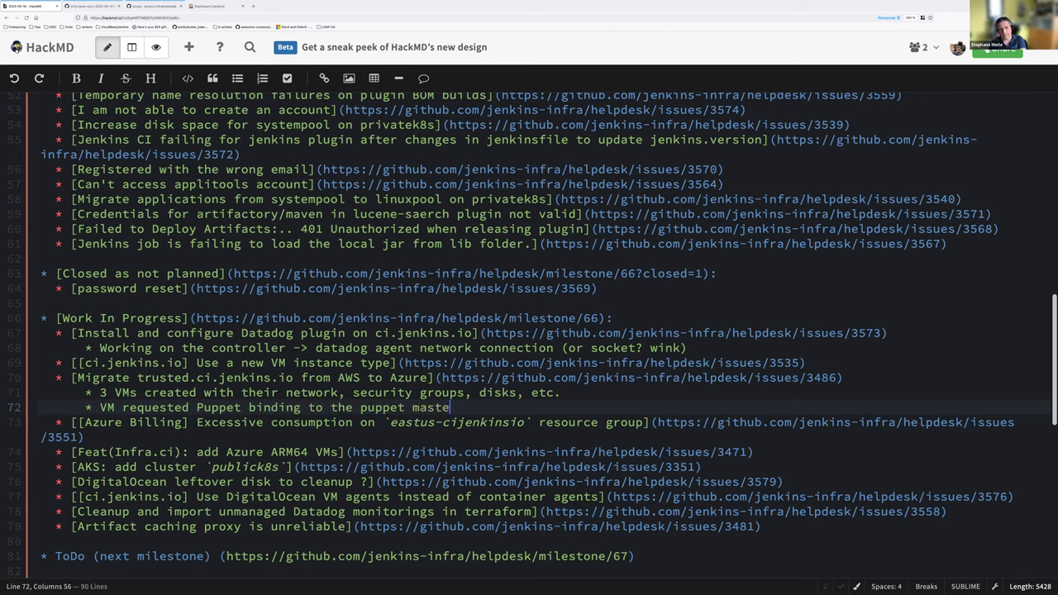
pyautogui.write('r, which is good')
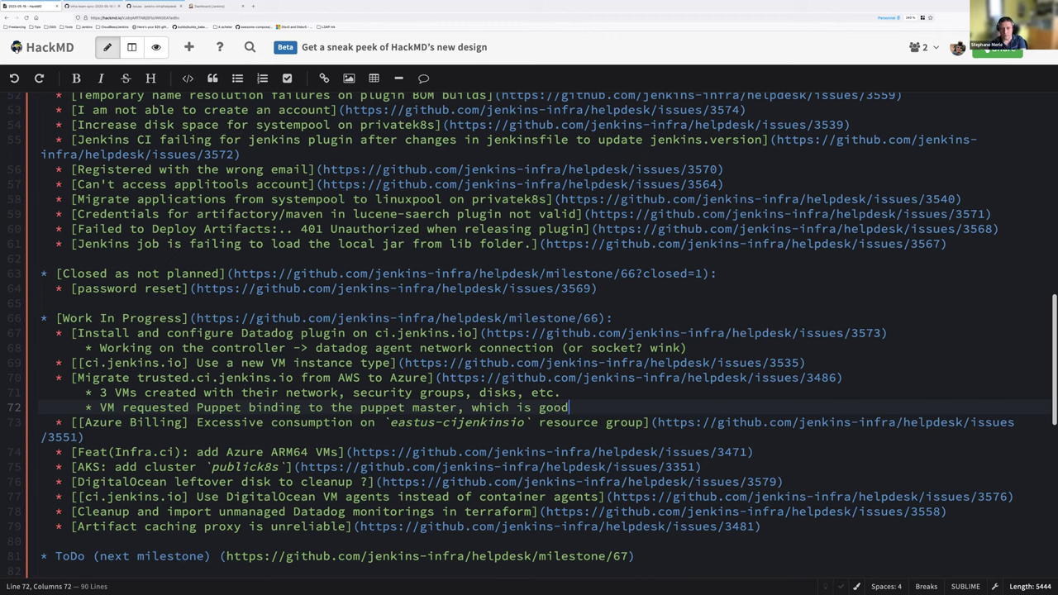
pyautogui.write(' and expected')
pyautogui.press('Return')
pyautogui.write('Next steps:')
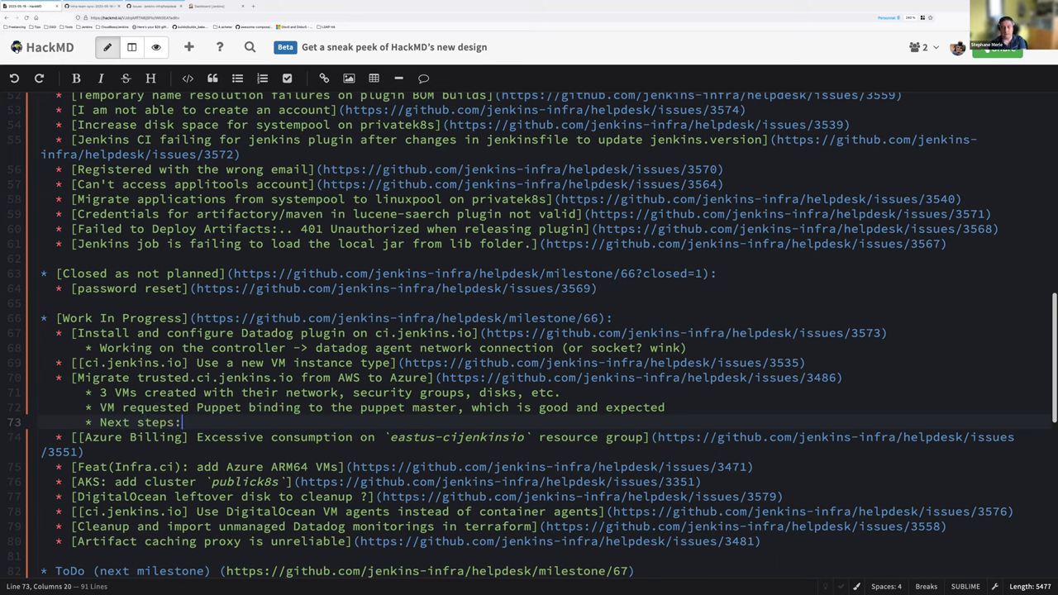
pyautogui.write(' puppet agent run, v')
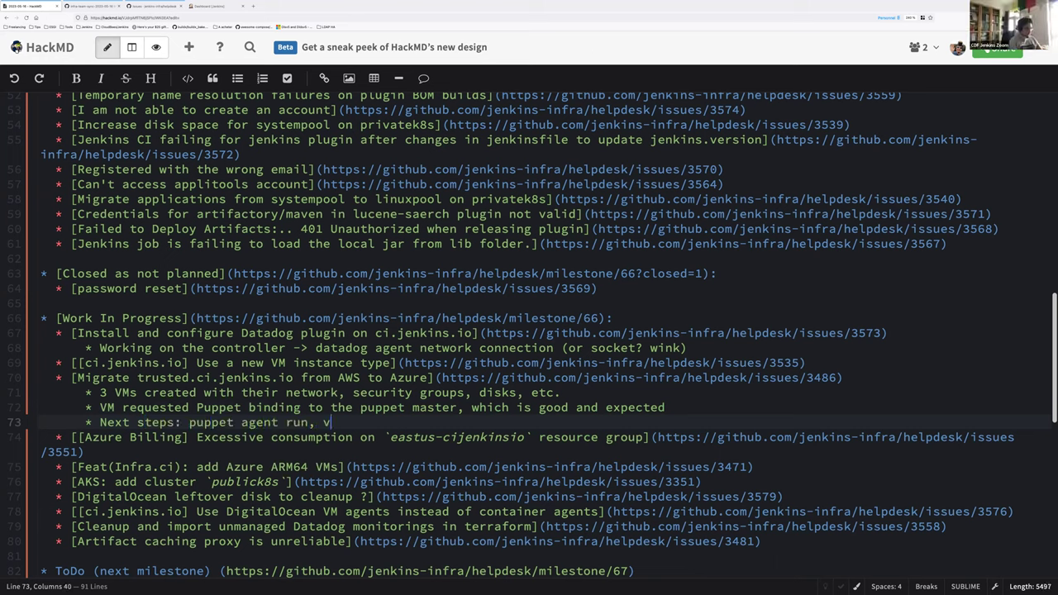
pyautogui.write('alidate, and sta')
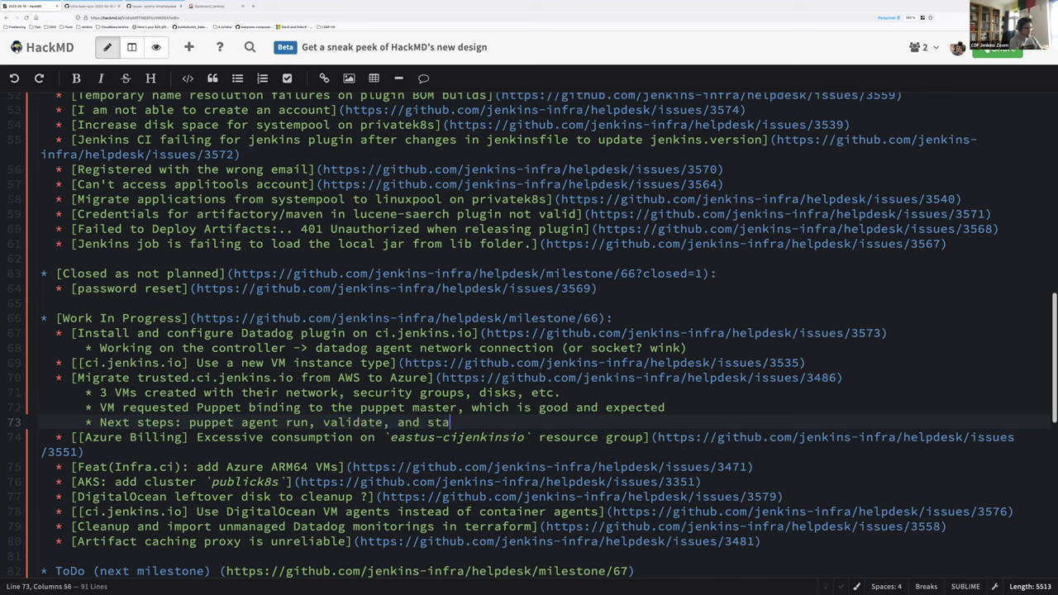
pyautogui.write('rt data migration')
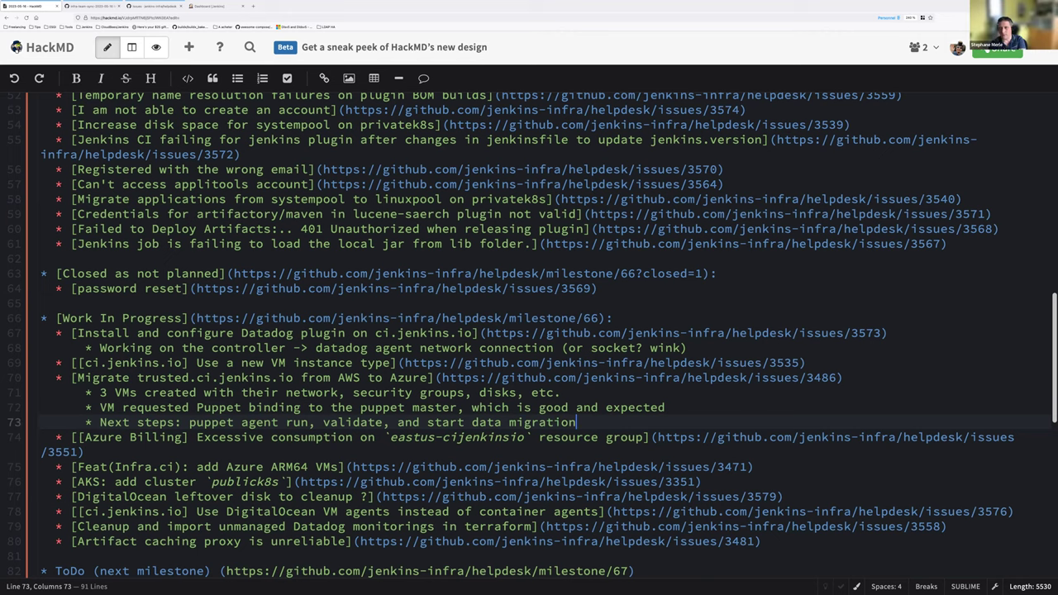
# Step: Add a sub-bullet noting the migration was handed over to a teammate because of holidays
pyautogui.press('Return')
pyautogui.write('Handed ')
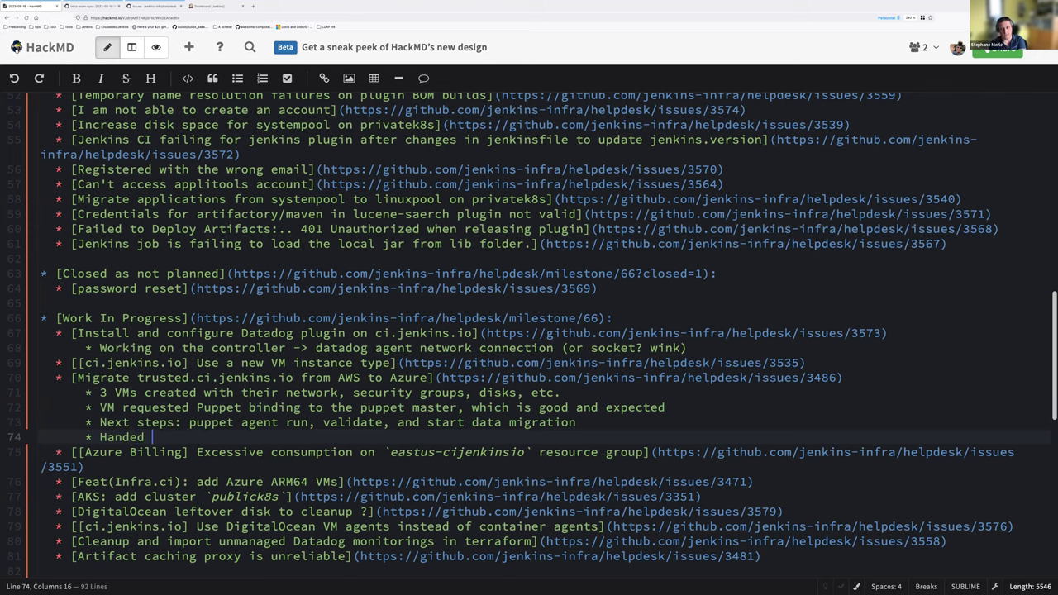
pyautogui.write('over to Damien')
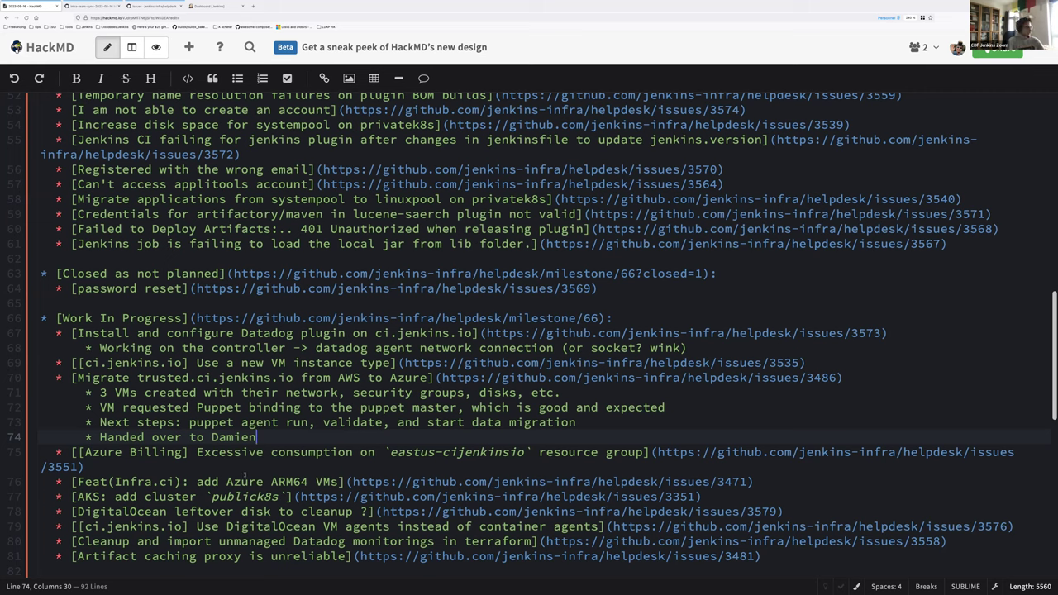
pyautogui.write('becaus')
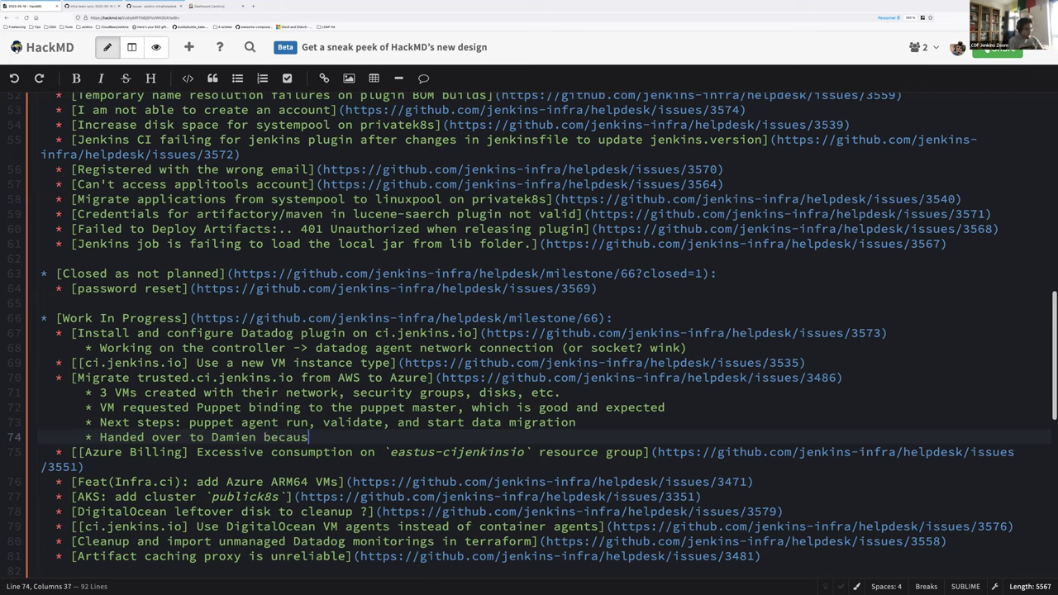
pyautogui.write('e holidays')
pyautogui.click(55, 378)
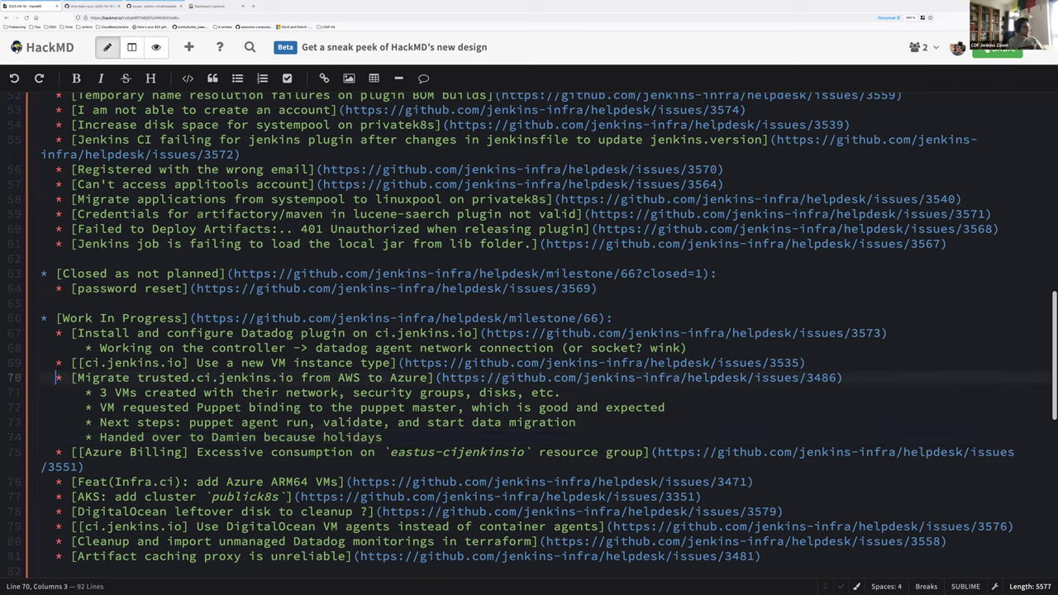
pyautogui.moveTo(55, 378); pyautogui.dragTo(383, 436)
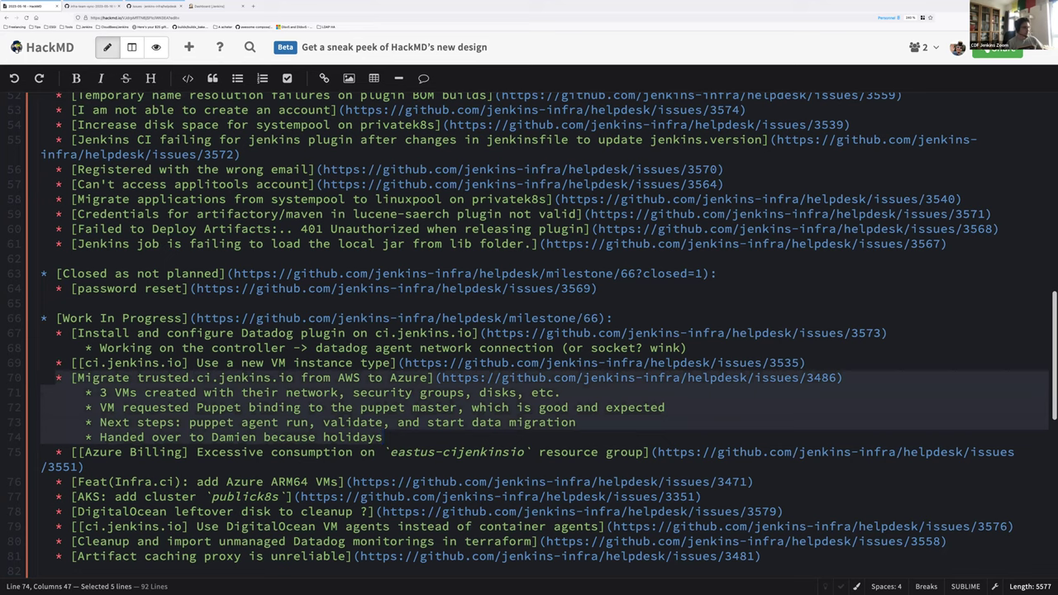
pyautogui.click(383, 436)
pyautogui.press('Down')
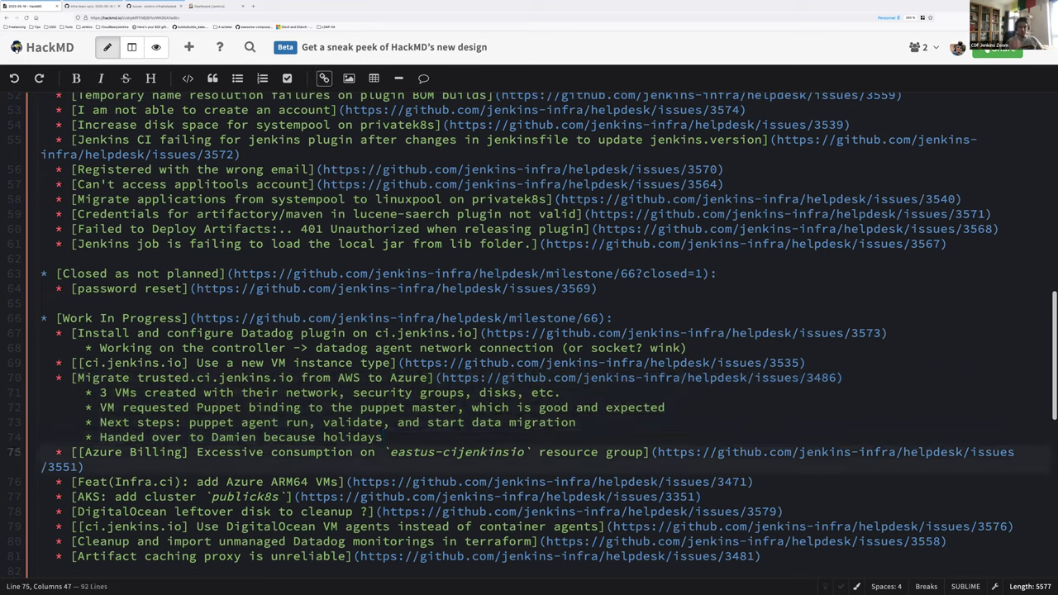
pyautogui.press('End')
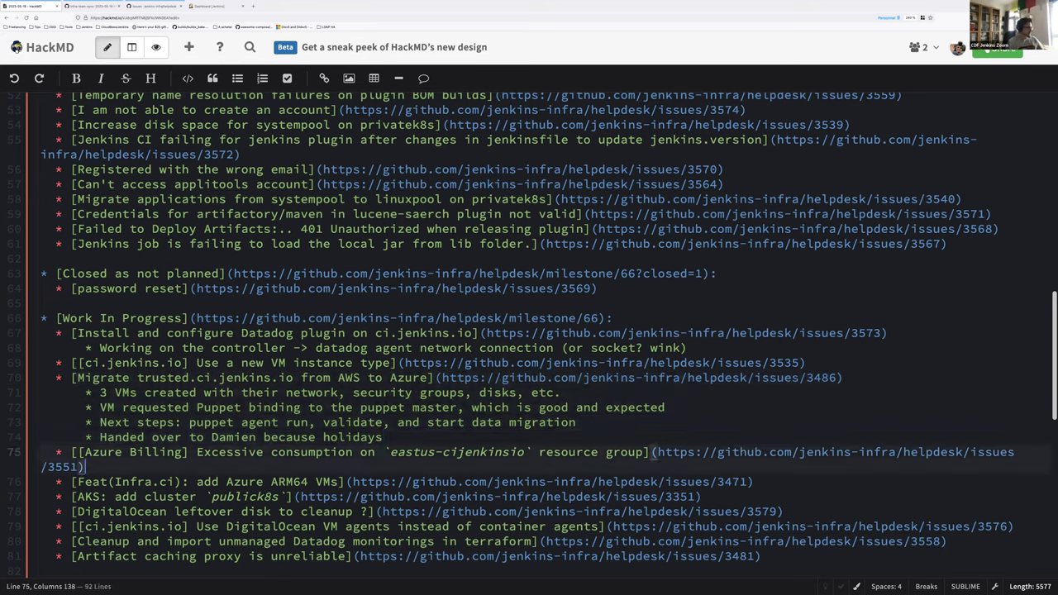
pyautogui.press('Return')
pyautogui.press('Tab')
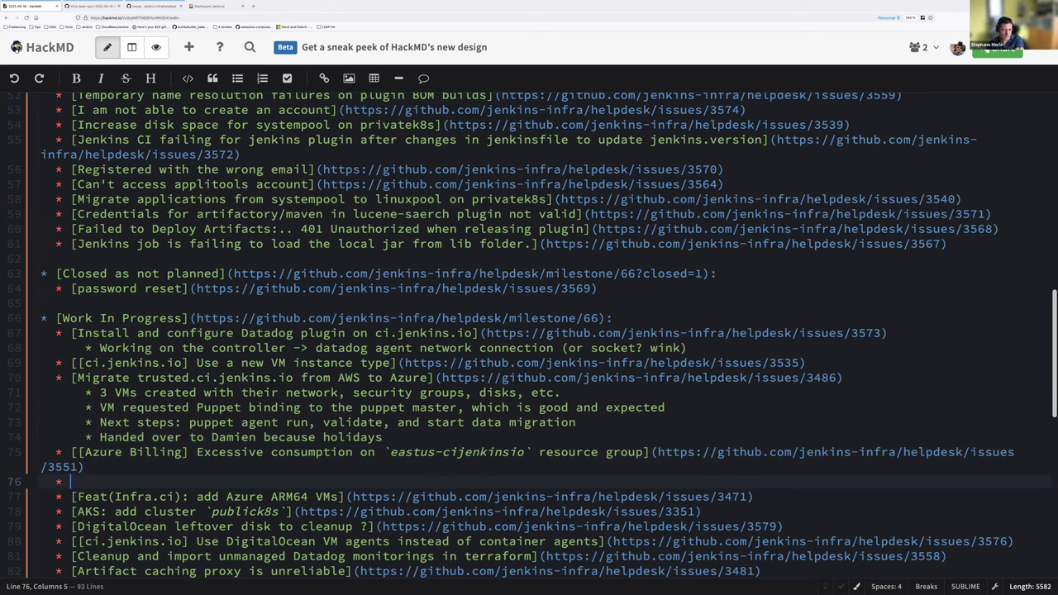
pyautogui.hotkey('shift', 'Home')
pyautogui.press('BackSpace')
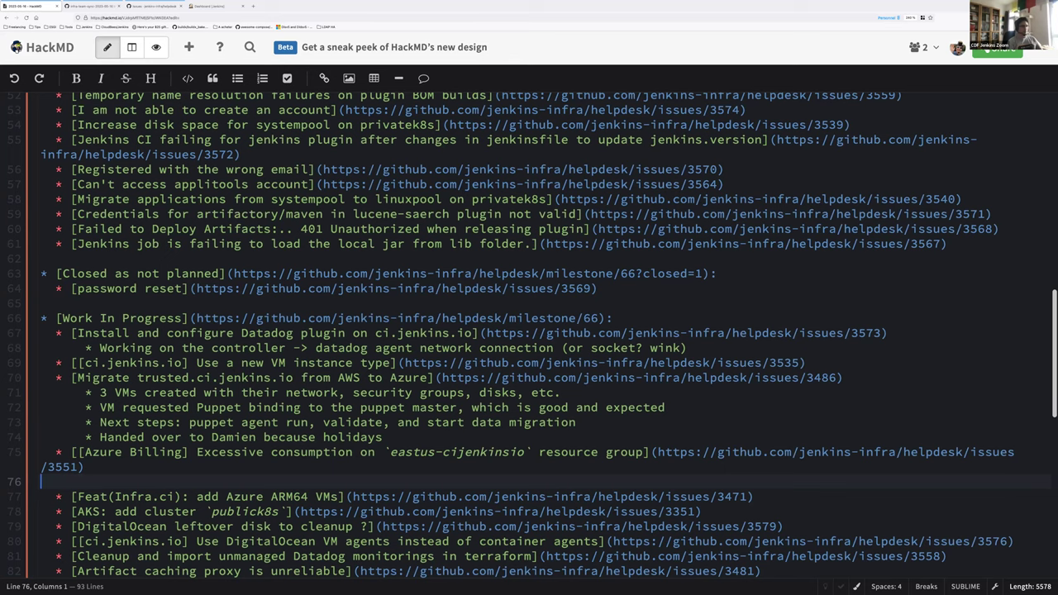
pyautogui.press('BackSpace')
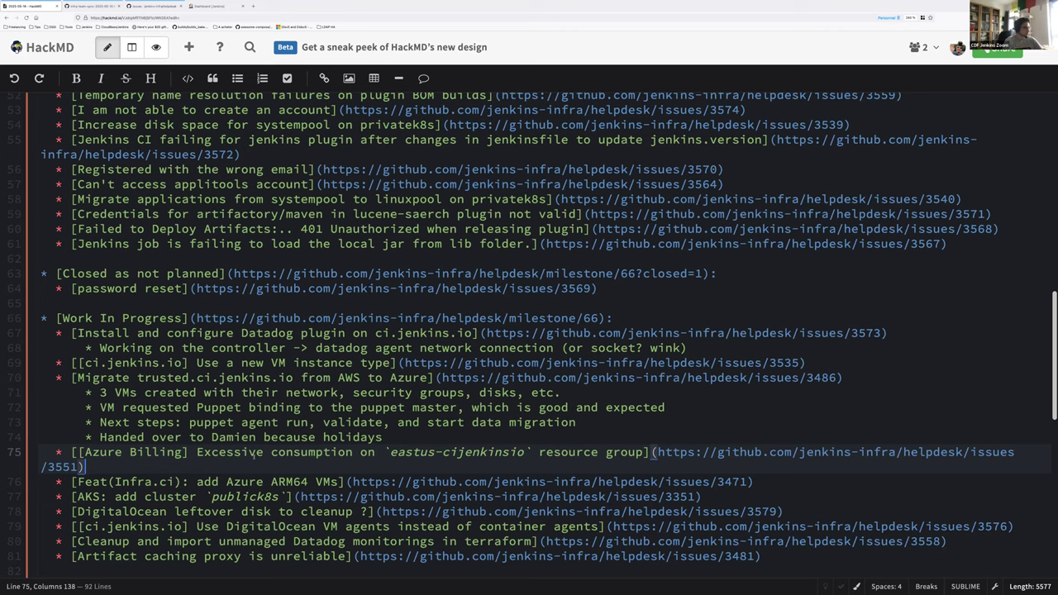
pyautogui.scroll(-2, 262, 453)
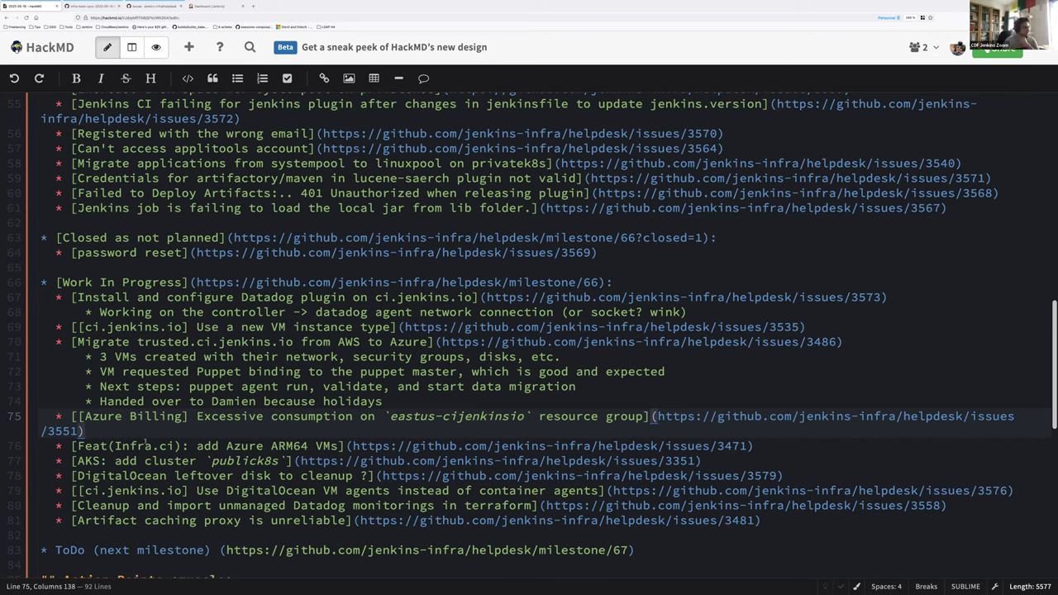
pyautogui.click(204, 447)
pyautogui.click(201, 418)
pyautogui.click(57, 417)
pyautogui.moveTo(57, 417); pyautogui.dragTo(89, 430)
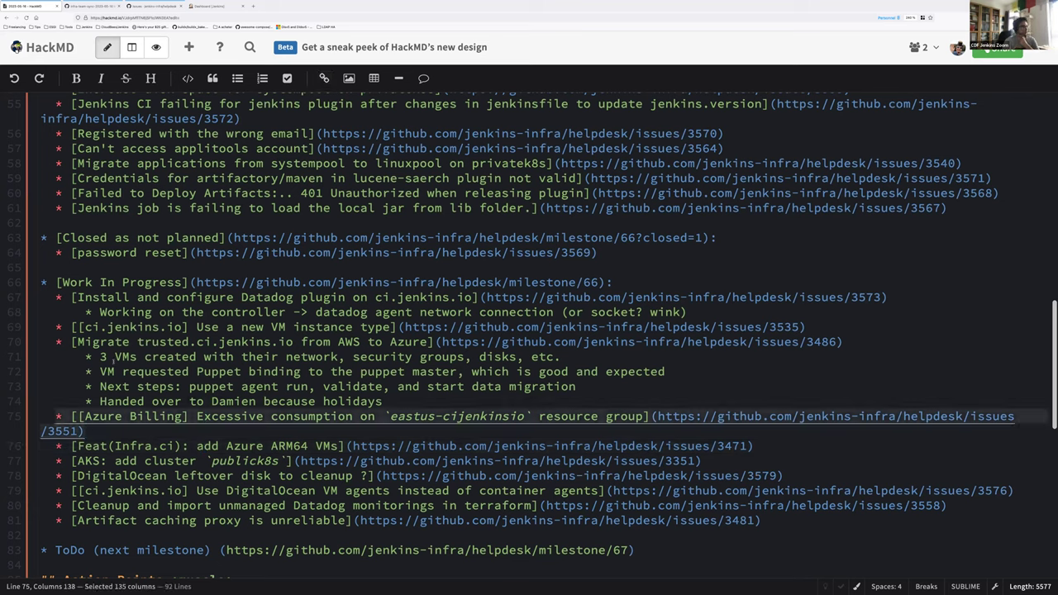
pyautogui.click(30, 327)
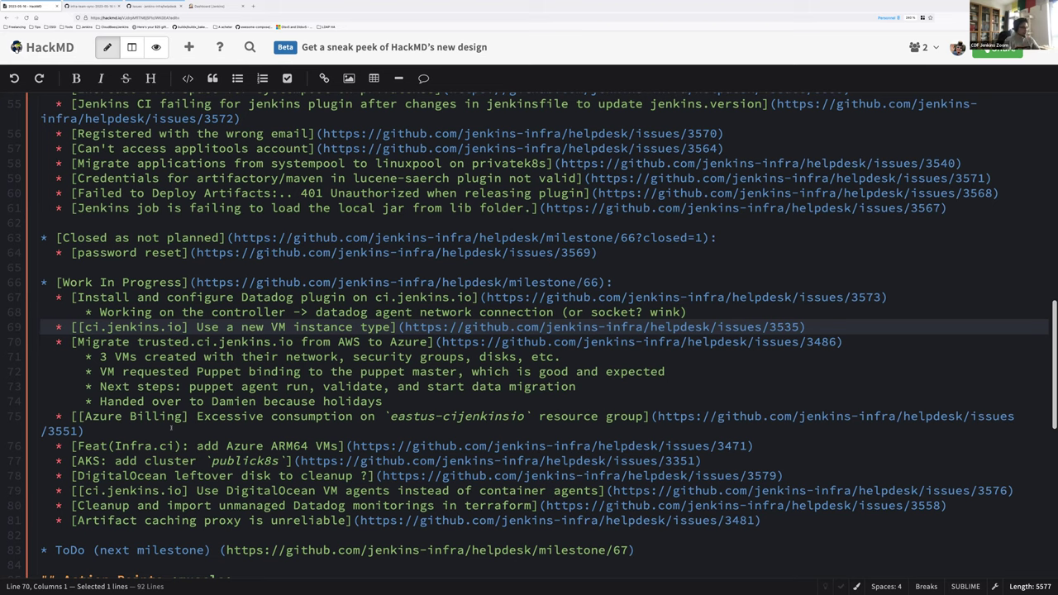
# Step: Add sub-bullets 'Wait for 2 weeks for billing' and 'If spot kills or slows down build too much, we can switch back'
pyautogui.click(197, 446)
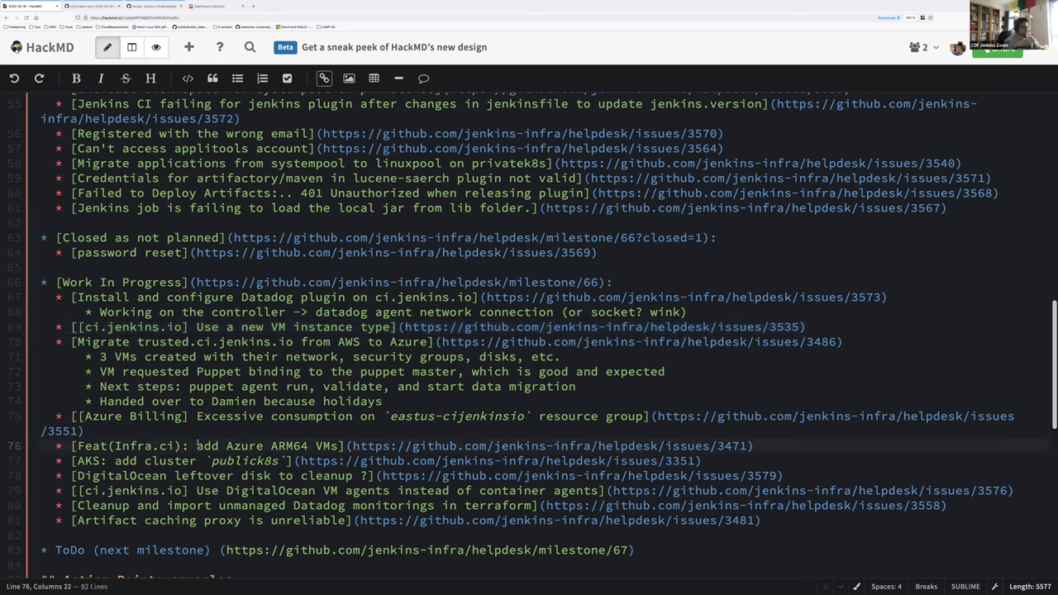
pyautogui.hotkey('shift', 'End')
pyautogui.press('Right')
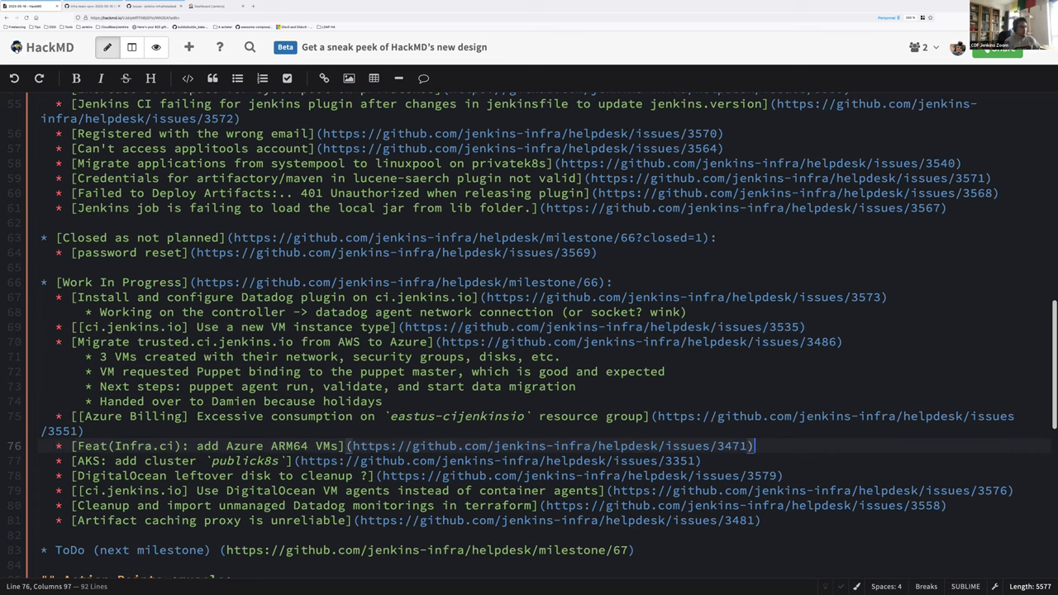
pyautogui.hotkey('ctrl', 'shift', 'Return')
pyautogui.write('* ')
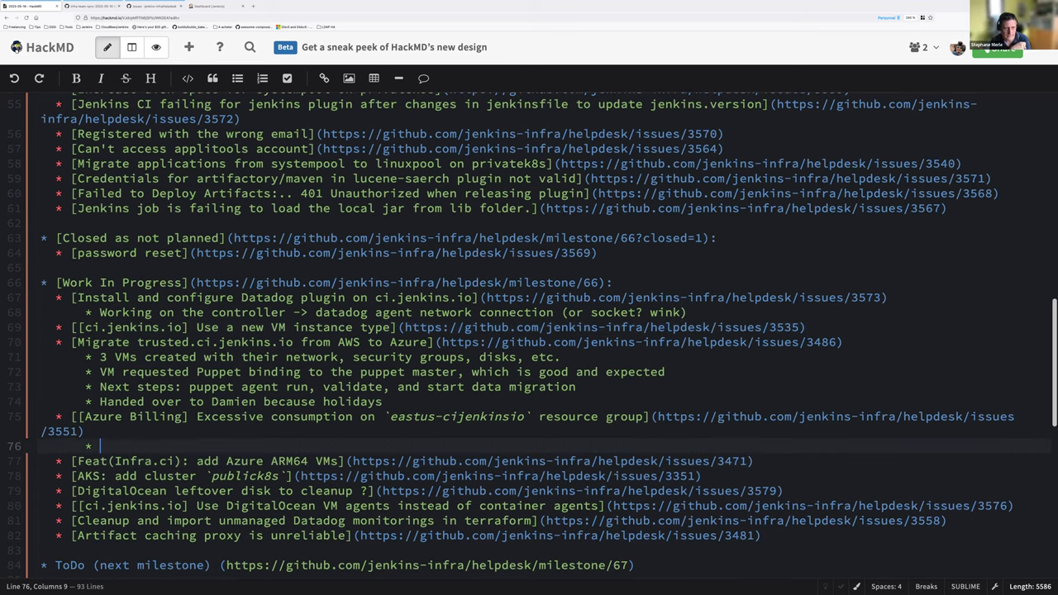
pyautogui.write('Wait for 2 weeks for billing')
pyautogui.press('Return')
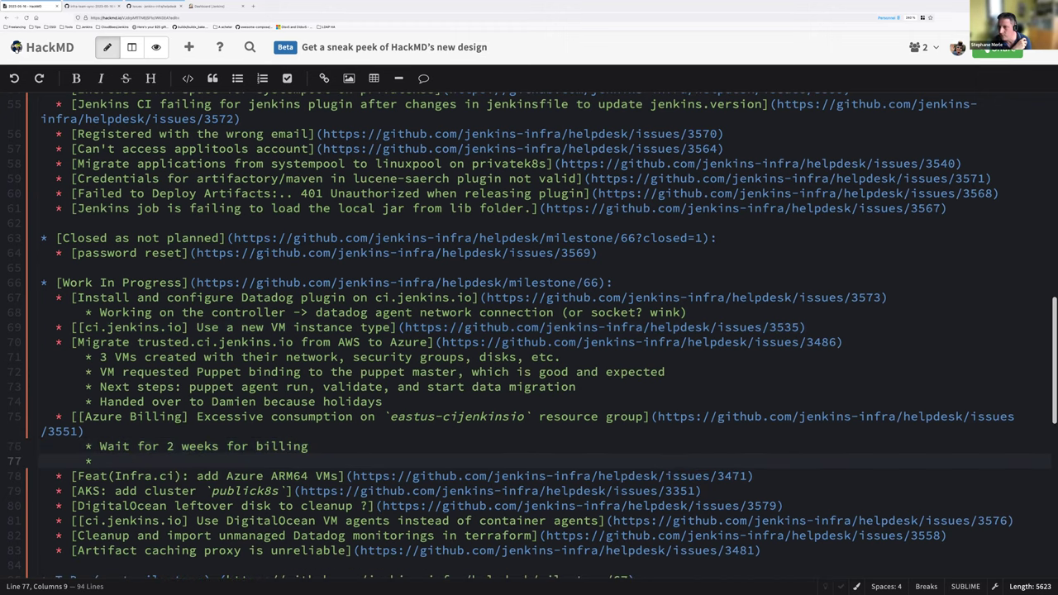
pyautogui.write('If spot kills')
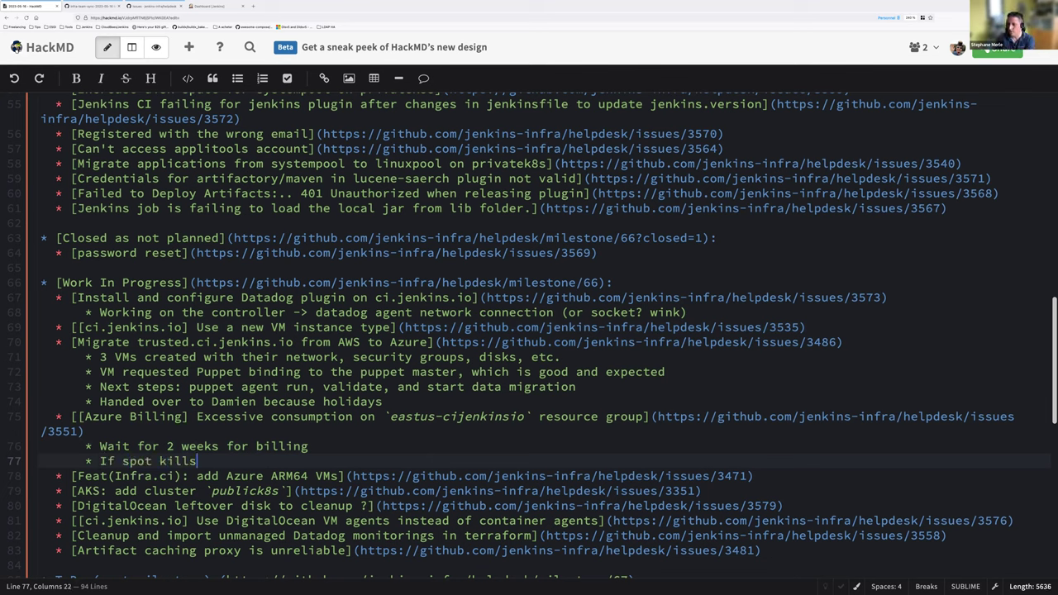
pyautogui.write(' or slows d')
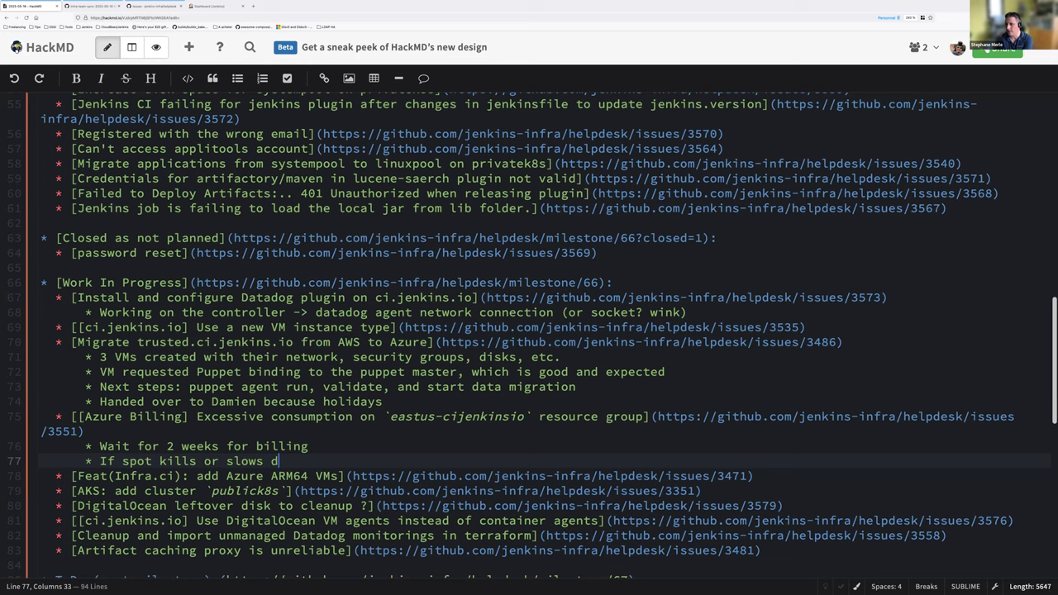
pyautogui.write('own buuild too muc')
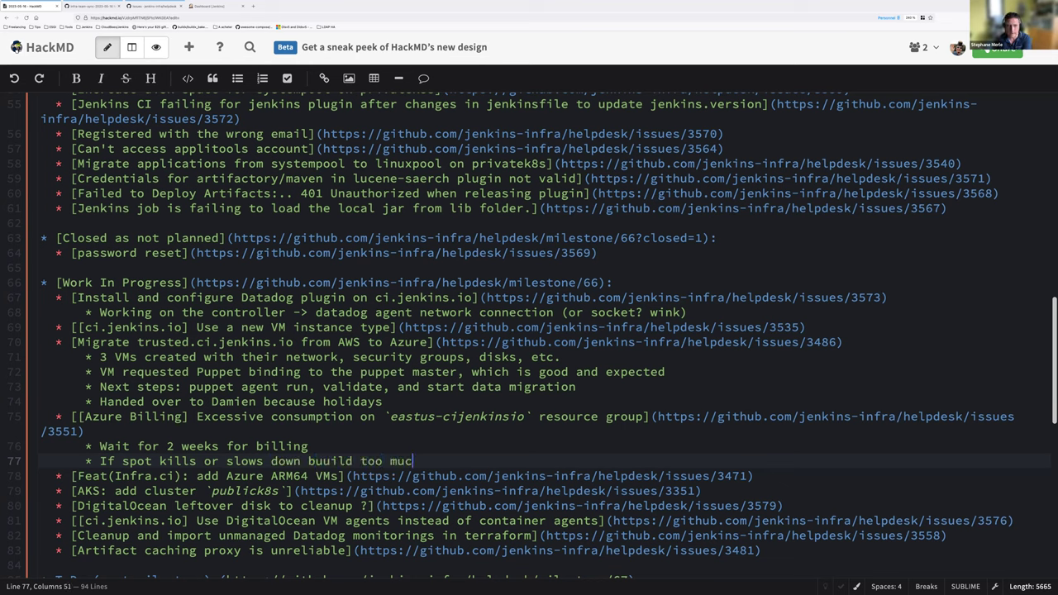
pyautogui.write('h, we can switch back')
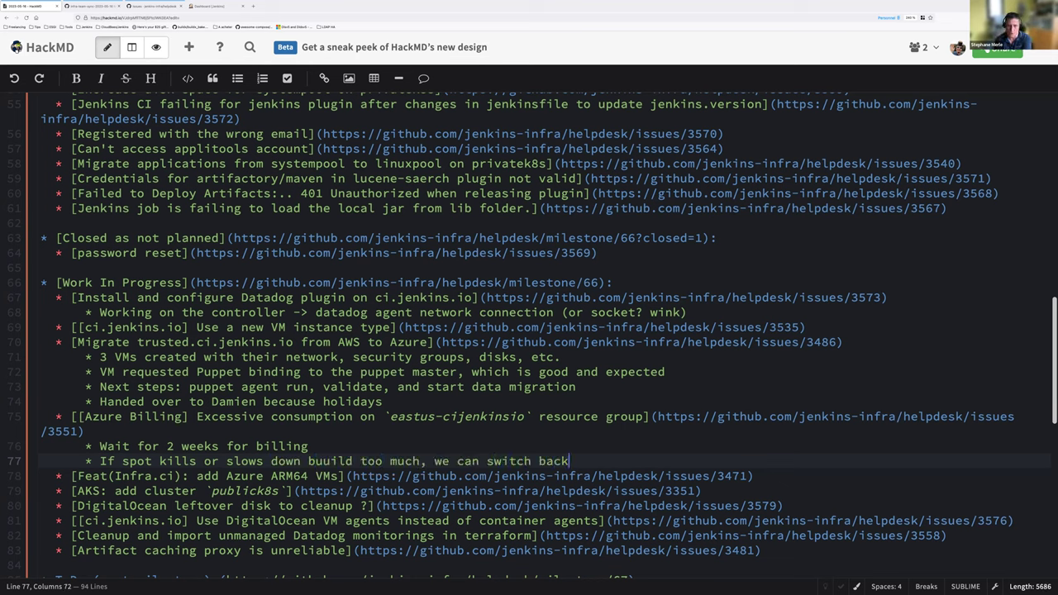
# Step: Extend the spot note with ', but we should move agent network' and begin a next-steps bullet
pyautogui.press('Return')
pyautogui.press('Up')
pyautogui.press('End')
pyautogui.write(', bu')
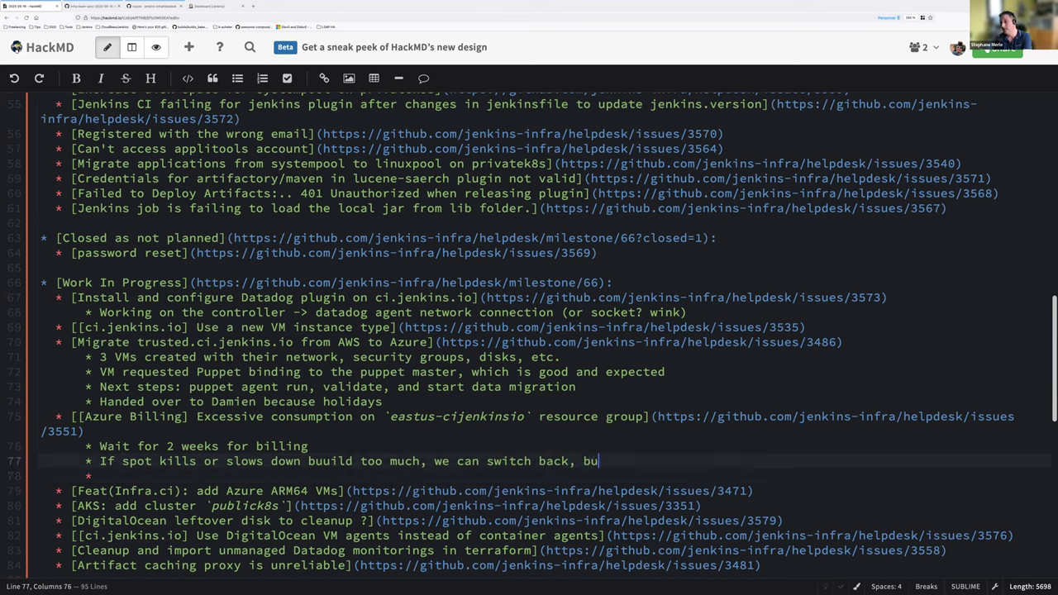
pyautogui.write('t we sho')
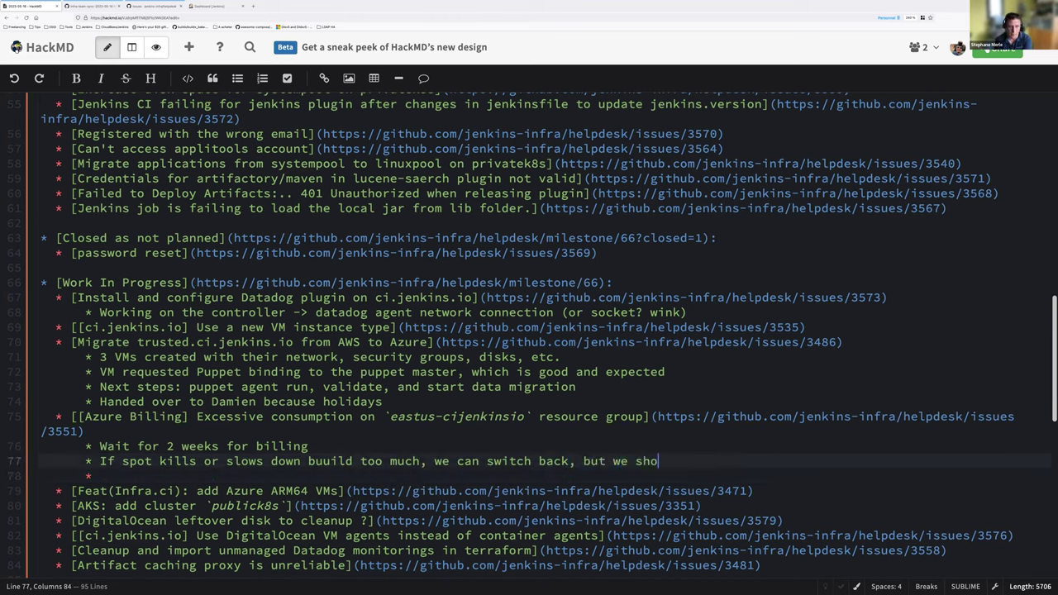
pyautogui.write('uld move ')
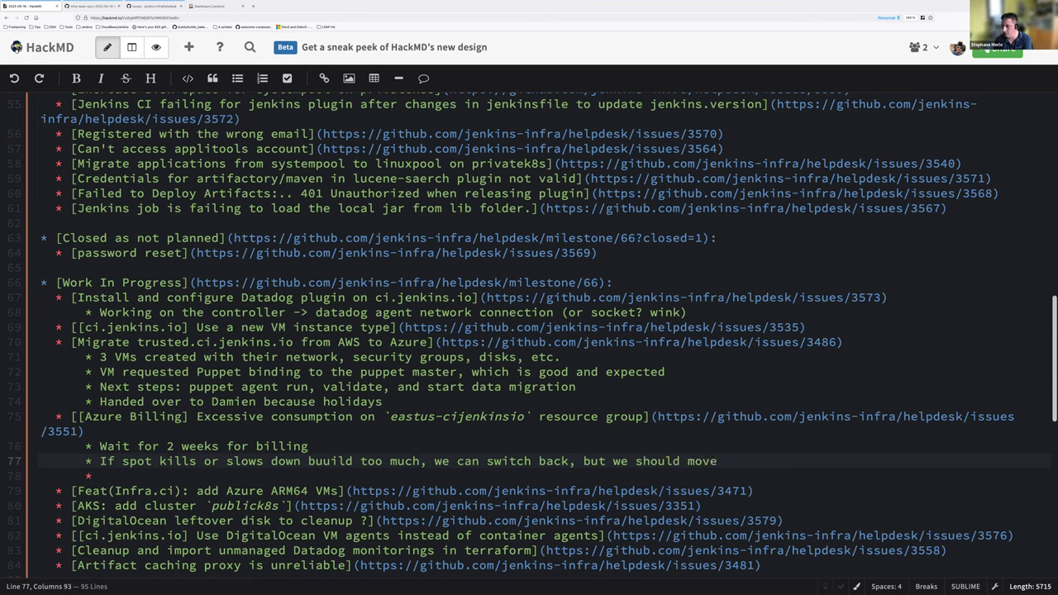
pyautogui.write('agent ')
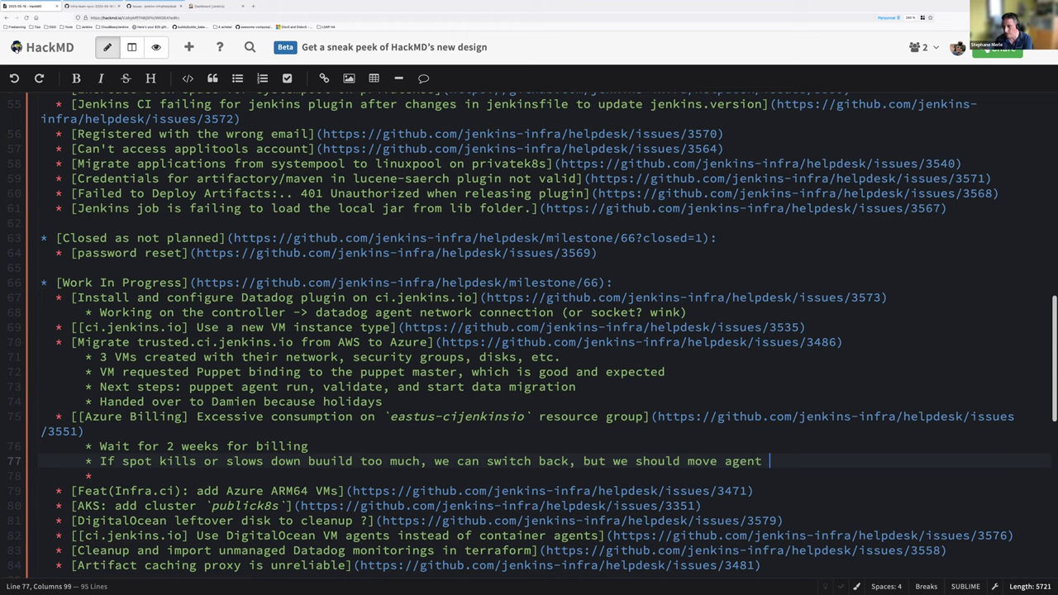
pyautogui.write('network')
pyautogui.press('Down')
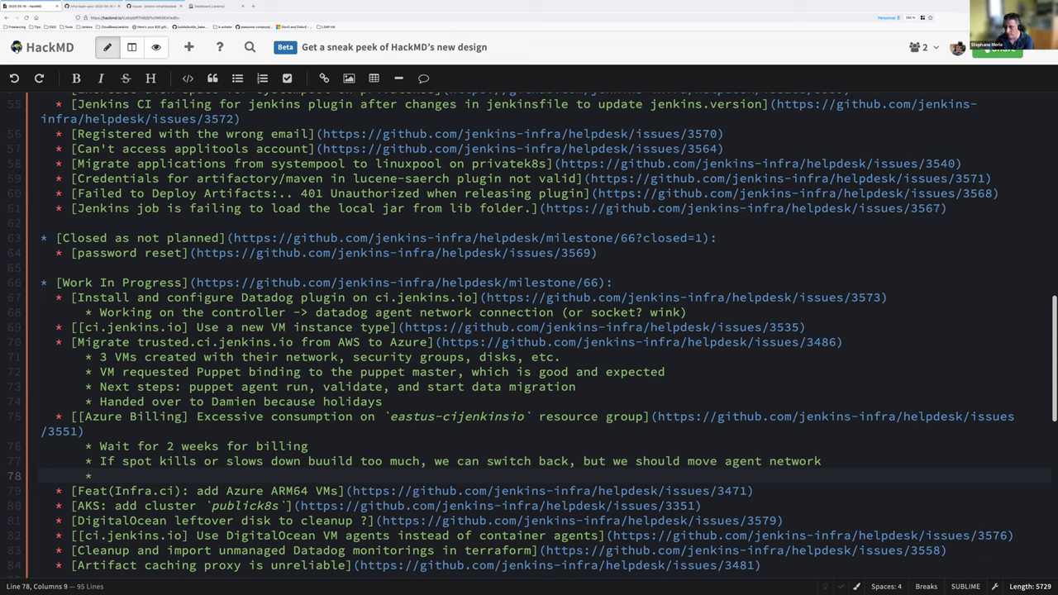
pyautogui.write('Next ste')
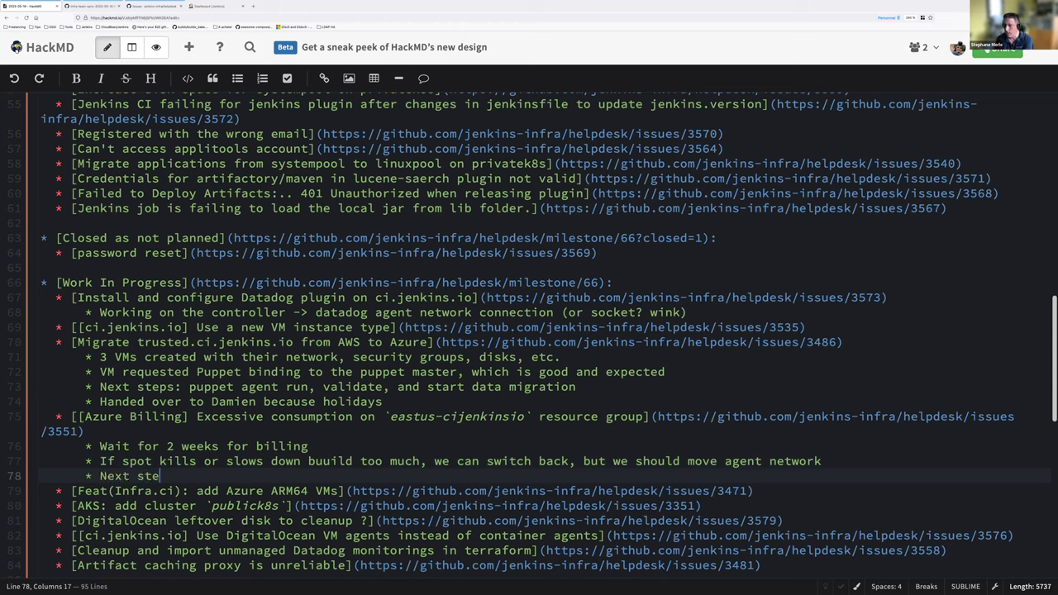
# Step: Replace the half-typed text with 'We should move ci.jenkins VM agents to inbound in the new network'
pyautogui.hotkey('ctrl', 'shift', 'Left')
pyautogui.hotkey('ctrl', 'shift', 'Left')
pyautogui.write('We ')
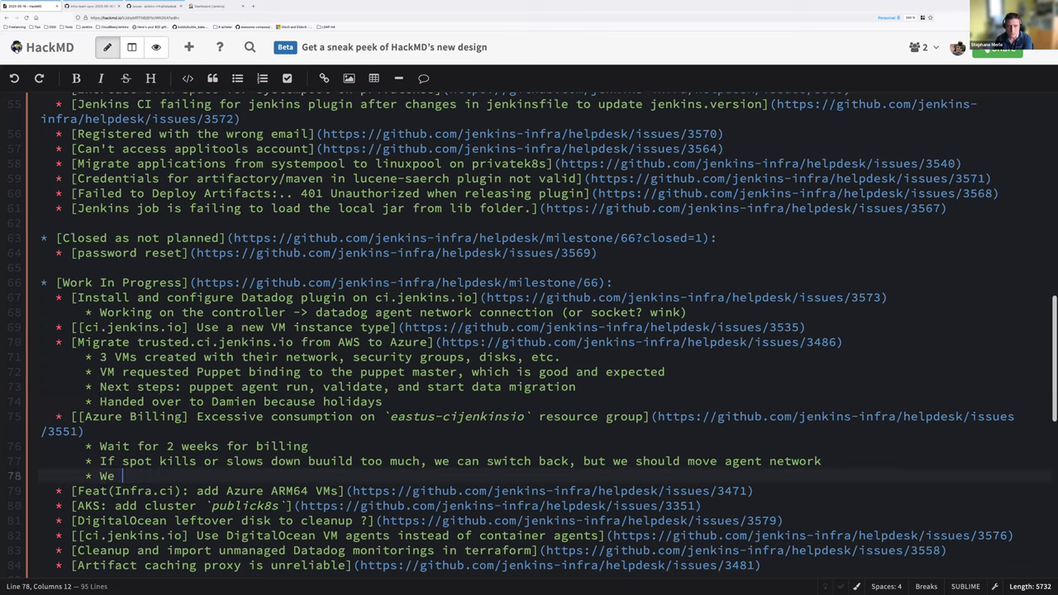
pyautogui.write('should move ci.j')
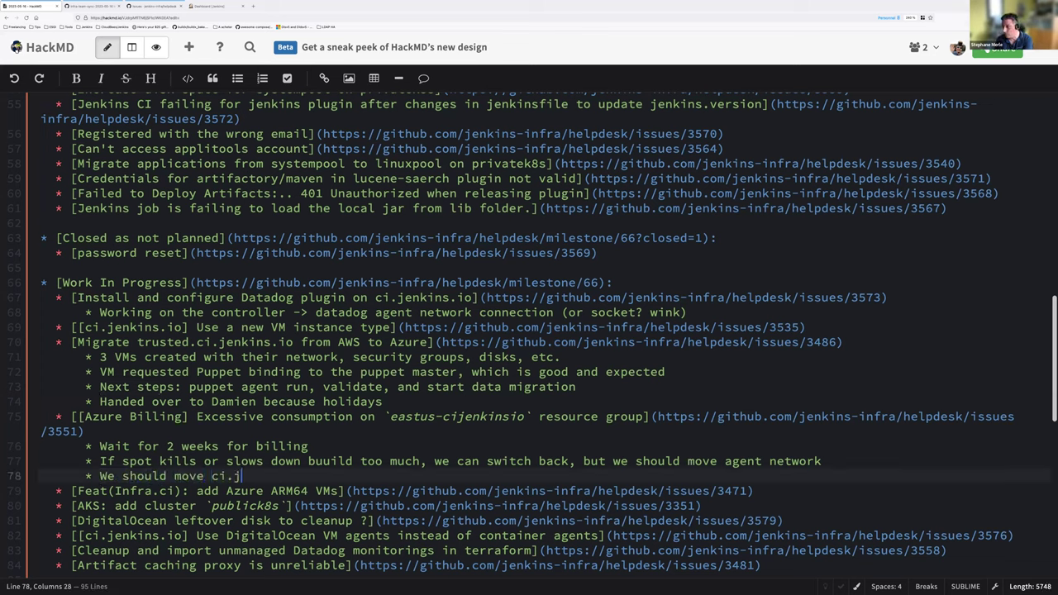
pyautogui.write('enkins VM agents')
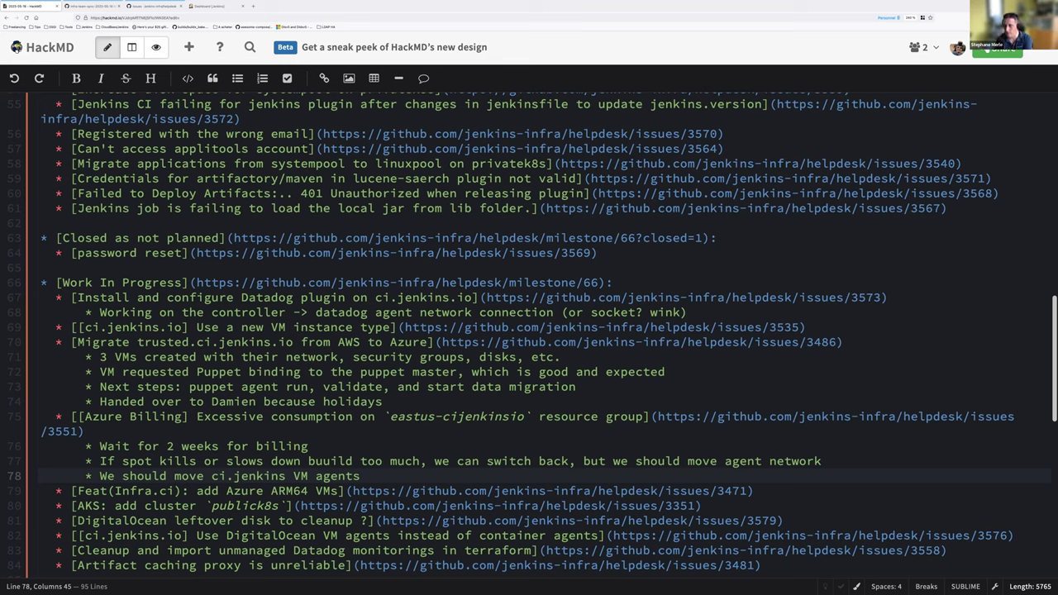
pyautogui.write('to inbound in the new network')
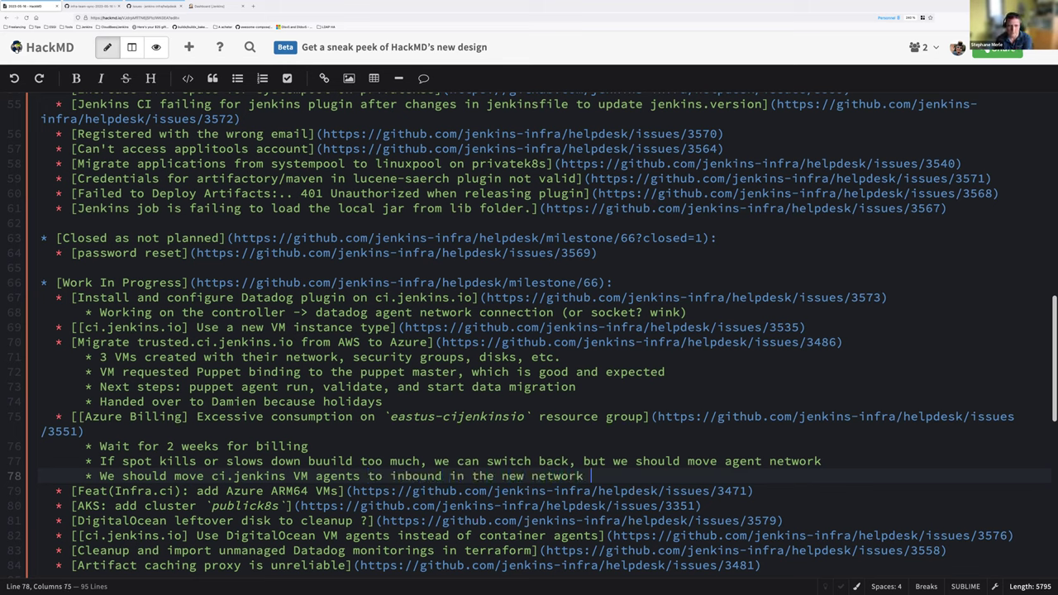
# Step: Copy the ARM64 VMs issue URL and load GitHub issue 3471 in a new tab
pyautogui.press('Down')
pyautogui.hotkey('ctrl', 'Left')
pyautogui.hotkey('ctrl', 'Left')
pyautogui.hotkey('ctrl', 'Left')
pyautogui.hotkey('ctrl', 'Left')
pyautogui.hotkey('ctrl', 'Left')
pyautogui.hotkey('ctrl', 'Left')
pyautogui.hotkey('ctrl', 'Left')
pyautogui.hotkey('ctrl', 'Left')
pyautogui.hotkey('ctrl', 'Left')
pyautogui.hotkey('ctrl', 'Left')
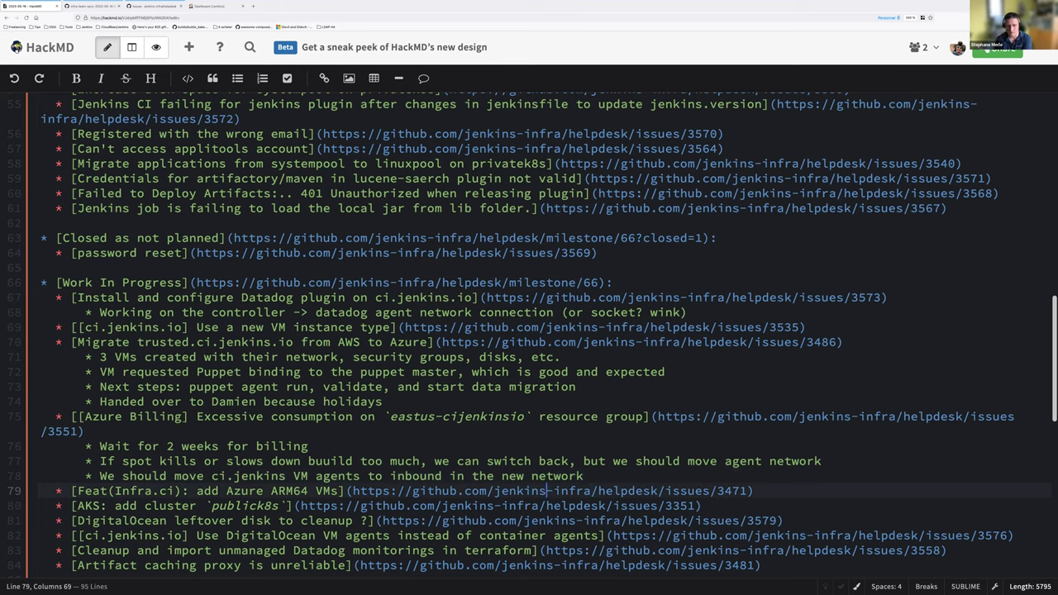
pyautogui.press('End')
pyautogui.press('Home')
pyautogui.hotkey('ctrl', 'Right')
pyautogui.hotkey('ctrl', 'Right')
pyautogui.hotkey('ctrl', 'Right')
pyautogui.hotkey('ctrl', 'Right')
pyautogui.hotkey('ctrl', 'Right')
pyautogui.hotkey('ctrl', 'Right')
pyautogui.hotkey('ctrl', 'Right')
pyautogui.hotkey('ctrl', 'Right')
pyautogui.press('Right')
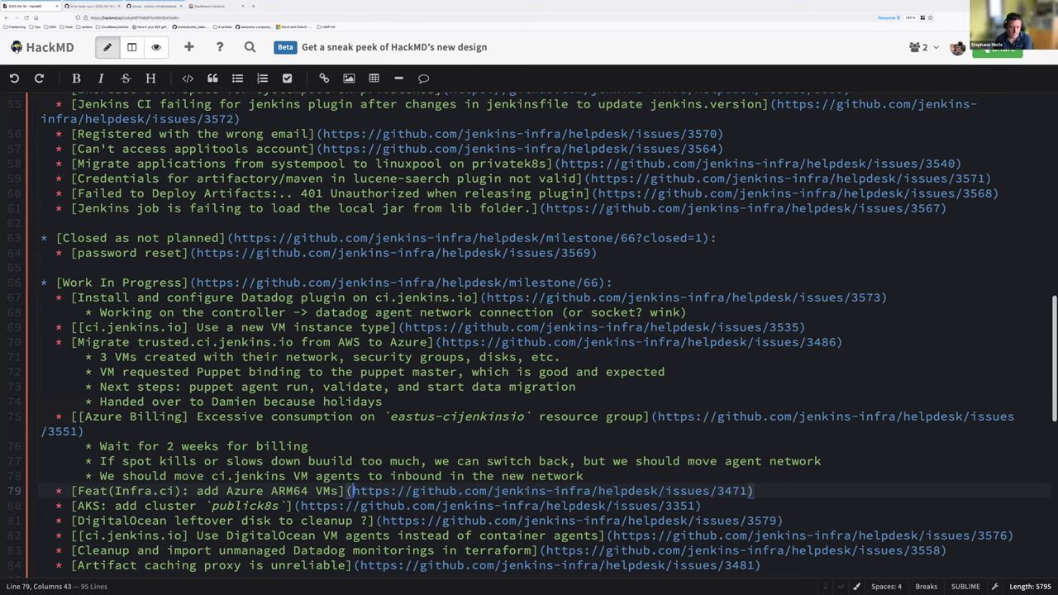
pyautogui.hotkey('shift', 'End')
pyautogui.hotkey('ctrl', 'c')
pyautogui.hotkey('ctrl', 't')
pyautogui.hotkey('ctrl', 'v')
pyautogui.press('Return')
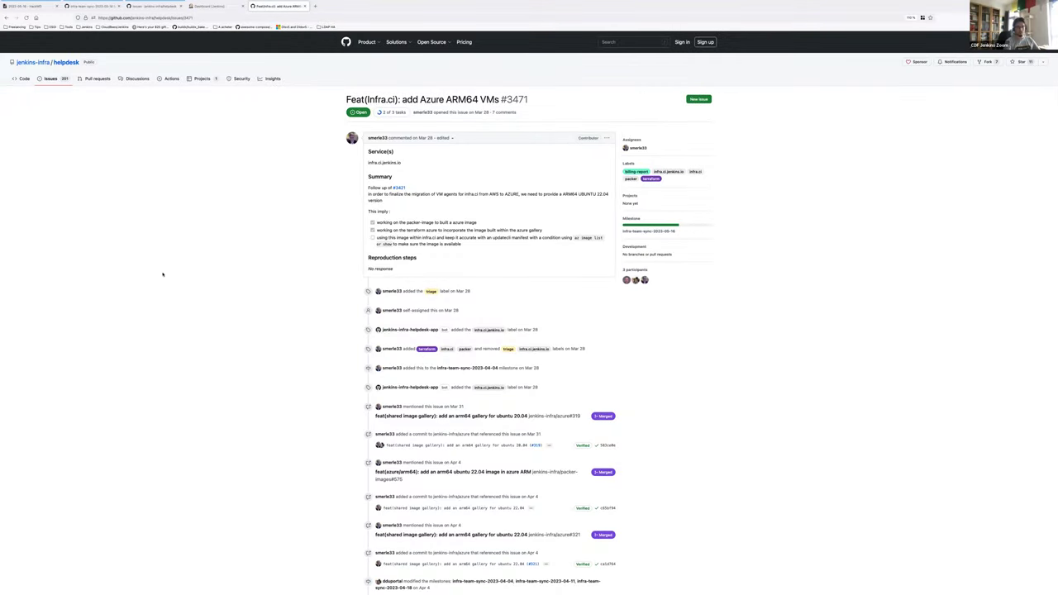
# Step: Look over issue 3471, then close its GitHub tab to return to HackMD
pyautogui.scroll(-10, 163, 273)
pyautogui.scroll(10, 174, 256)
pyautogui.scroll(-15, 195, 210)
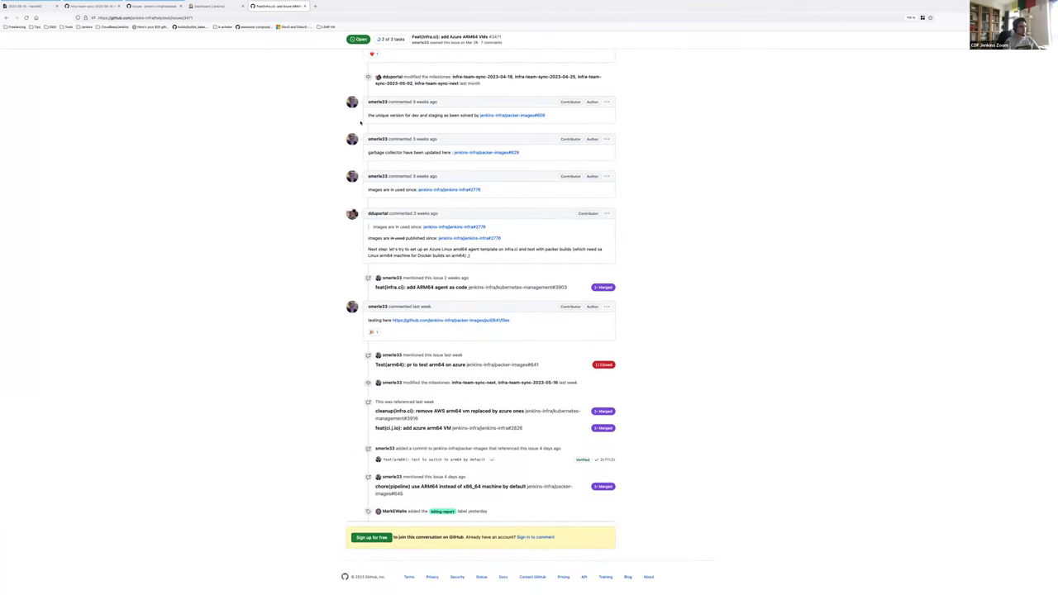
pyautogui.rightClick(282, 6)
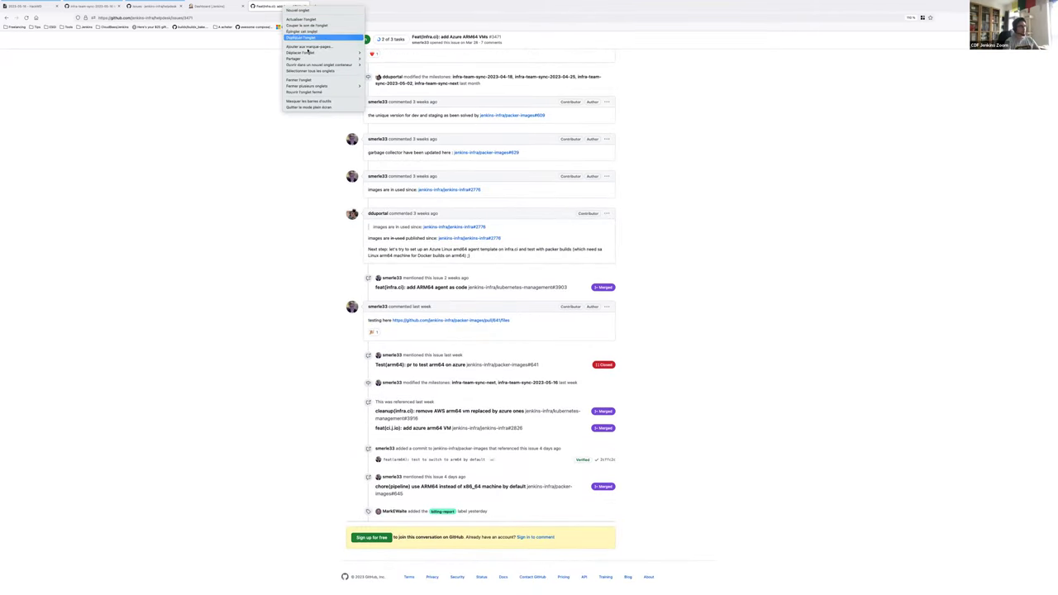
pyautogui.moveTo(304, 65)
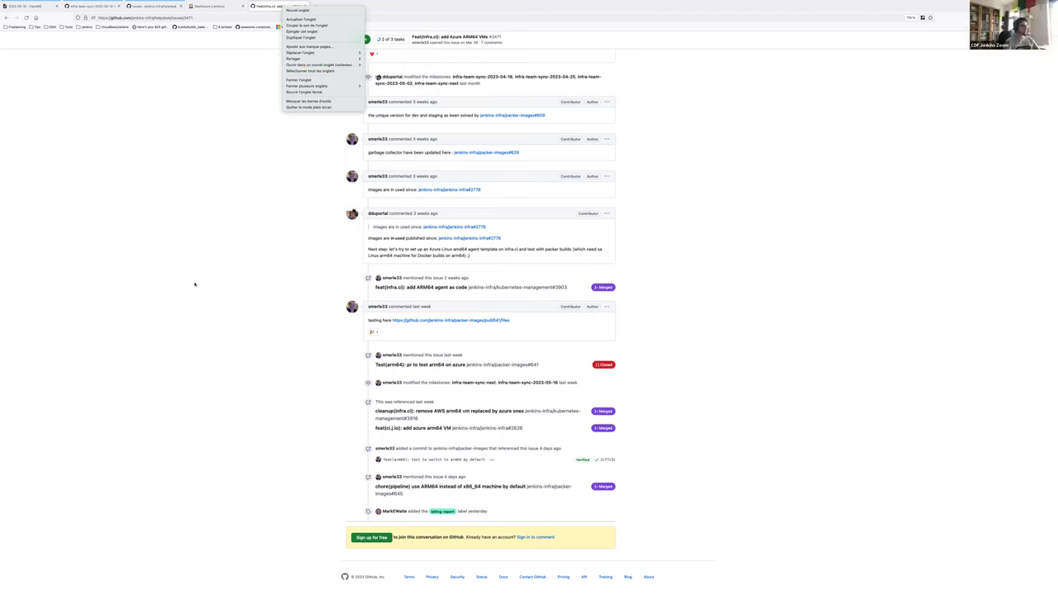
pyautogui.click(195, 289)
pyautogui.hotkey('ctrl', 'w')
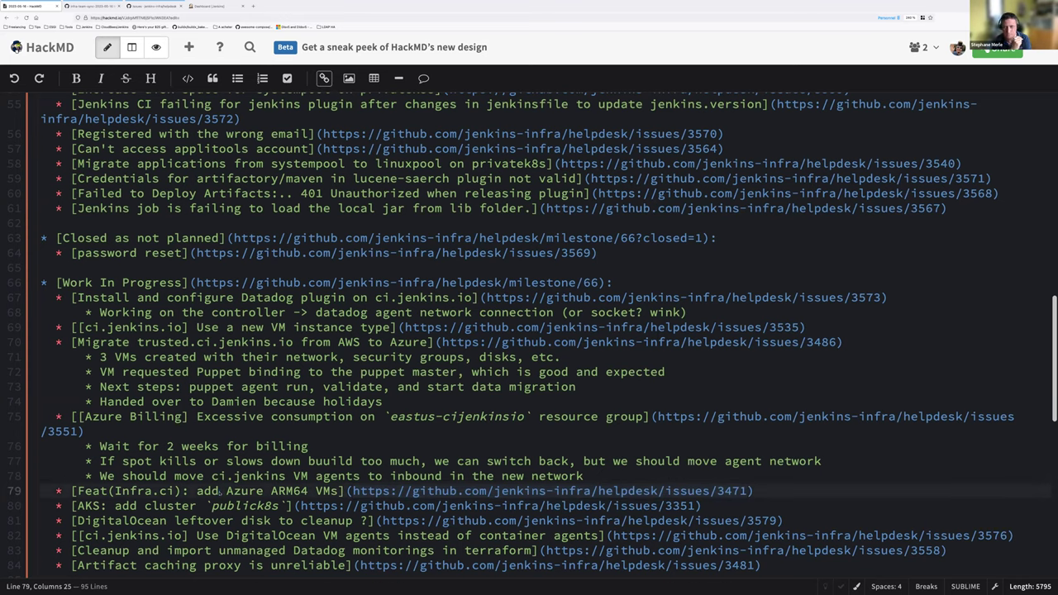
# Step: Start an indented sub-bullet below the Azure ARM64 VMs line
pyautogui.press('End')
pyautogui.press('Return')
pyautogui.press('Tab')
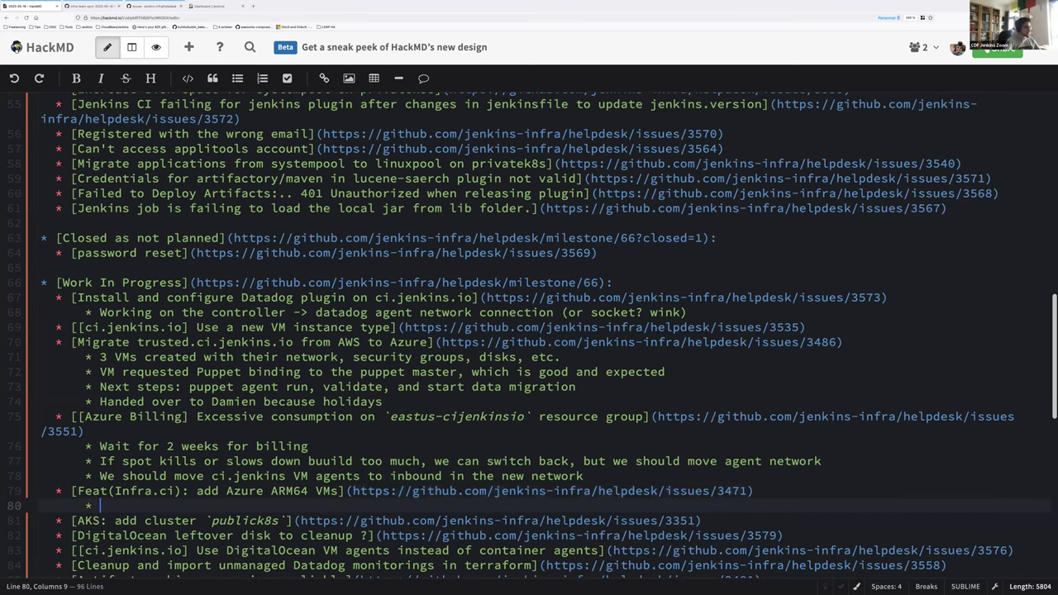
# Step: Add ARM64 sub-notes 'Done for ci.jenkins.io' and, above it, 'One last mile (updatecli) befoe closure'
pyautogui.scroll(-1, 268, 483)
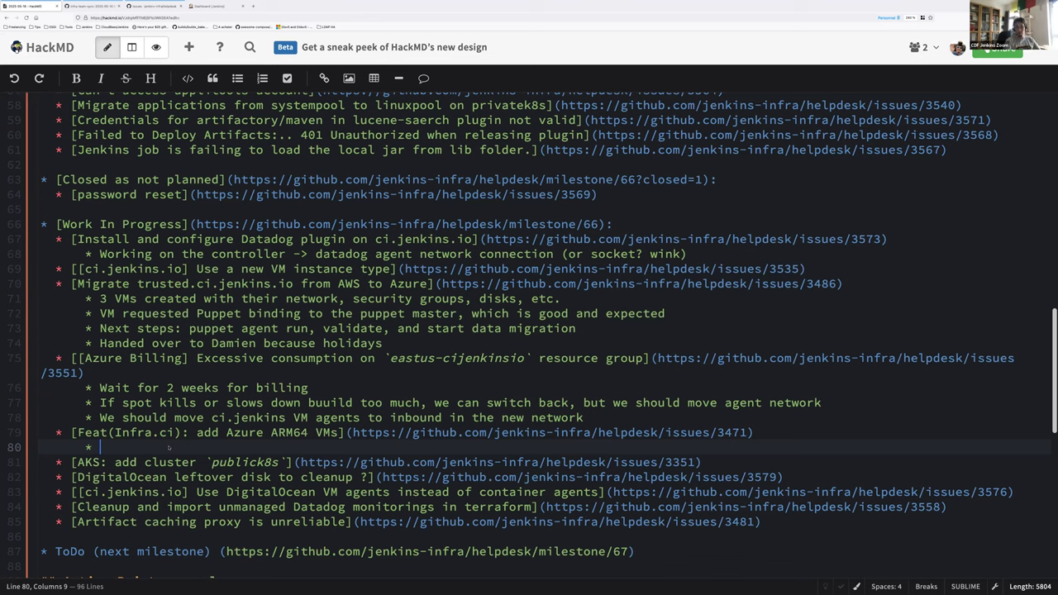
pyautogui.write('Done for ci')
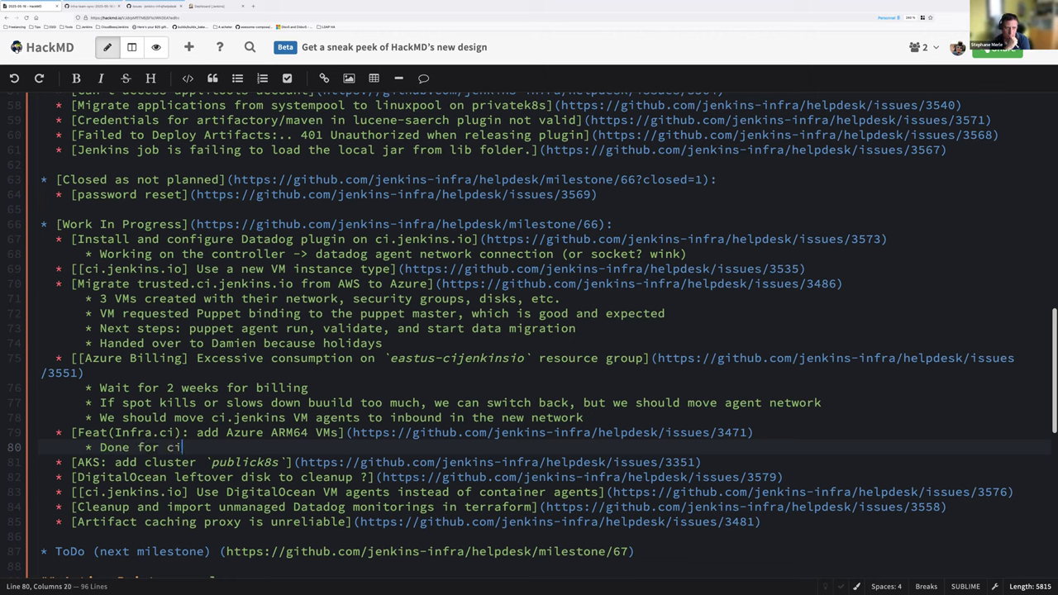
pyautogui.write('.jenkins.io alos')
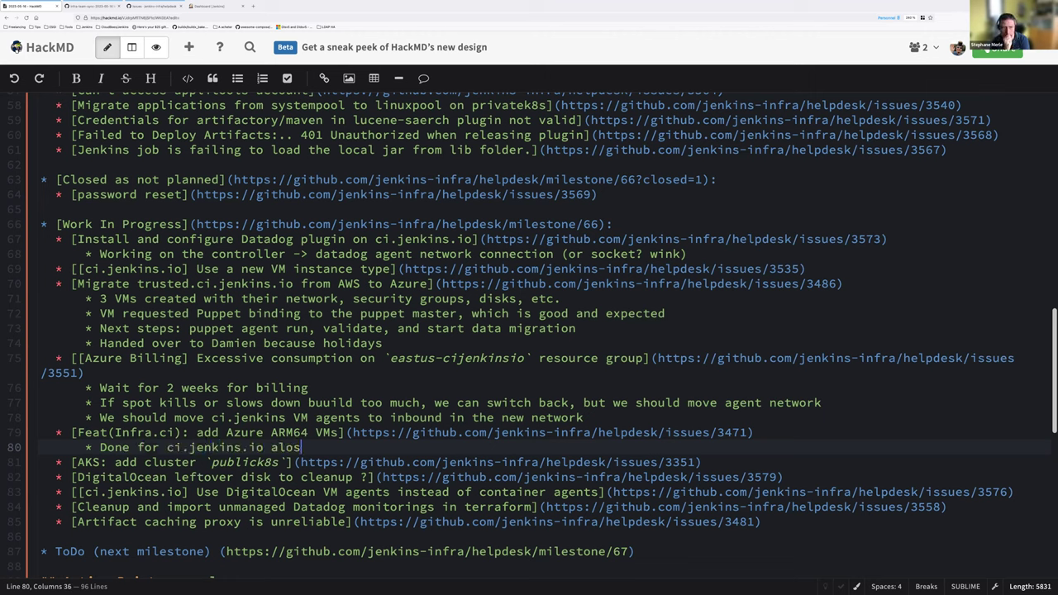
pyautogui.press('Up')
pyautogui.press('End')
pyautogui.press('Return')
pyautogui.press('Tab')
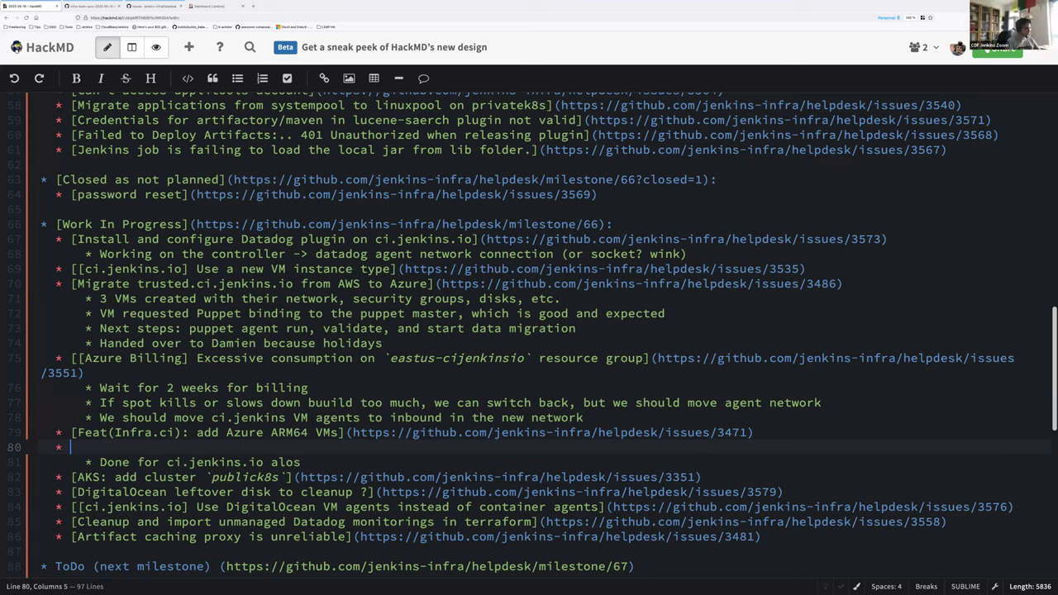
pyautogui.write('One last mi')
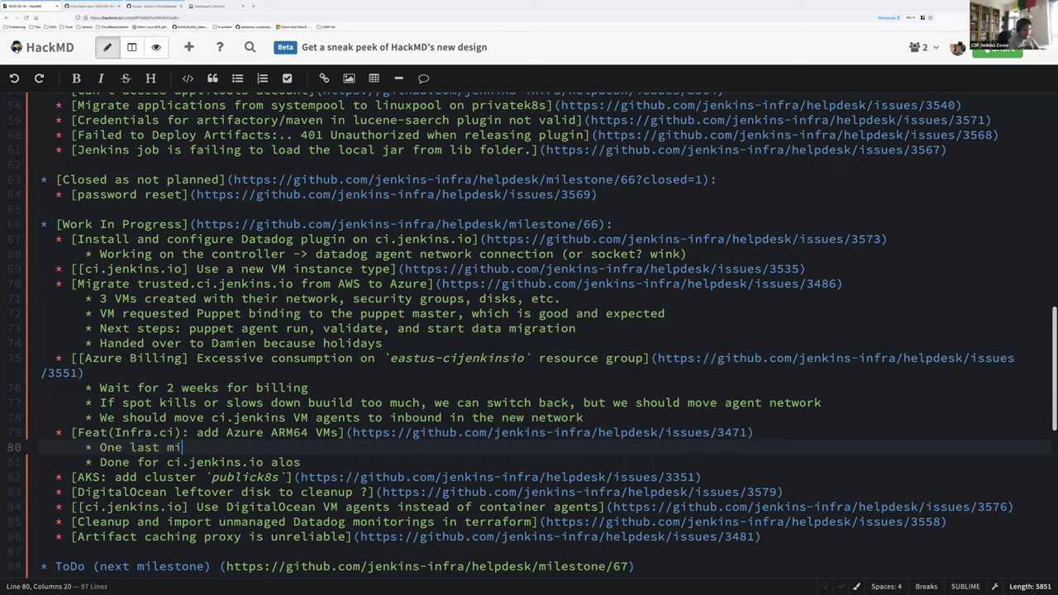
pyautogui.write('le (updatecli) befoe closure')
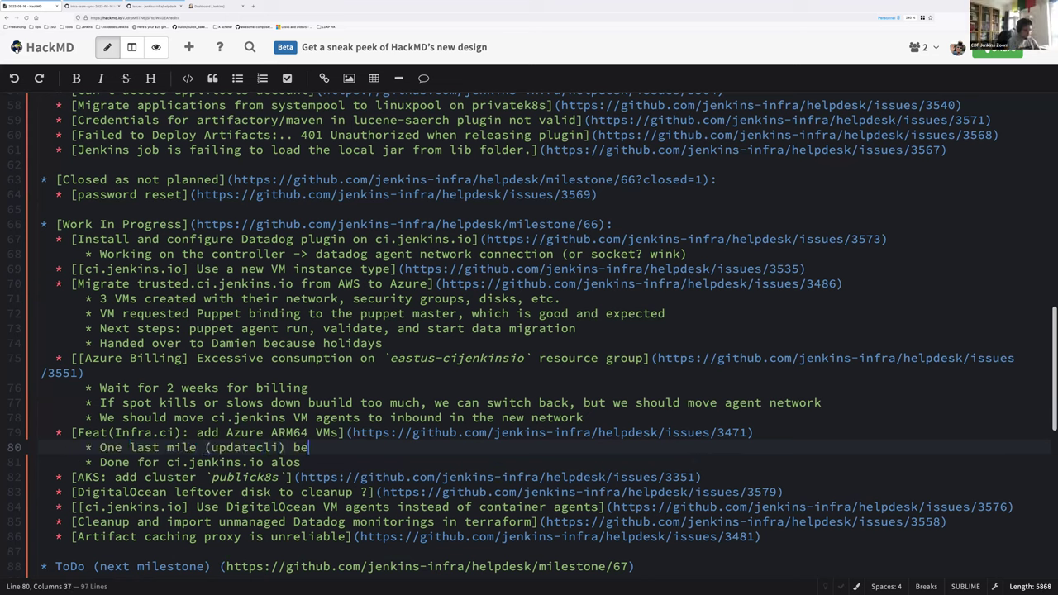
# Step: Append a teammate check-and-refresh-status note to the Done line, then start a sub-bullet under AKS publick8s
pyautogui.press('Down')
pyautogui.press('BackSpace')
pyautogui.press('BackSpace')
pyautogui.press('BackSpace')
pyautogui.press('BackSpace')
pyautogui.write('(@ddupor')
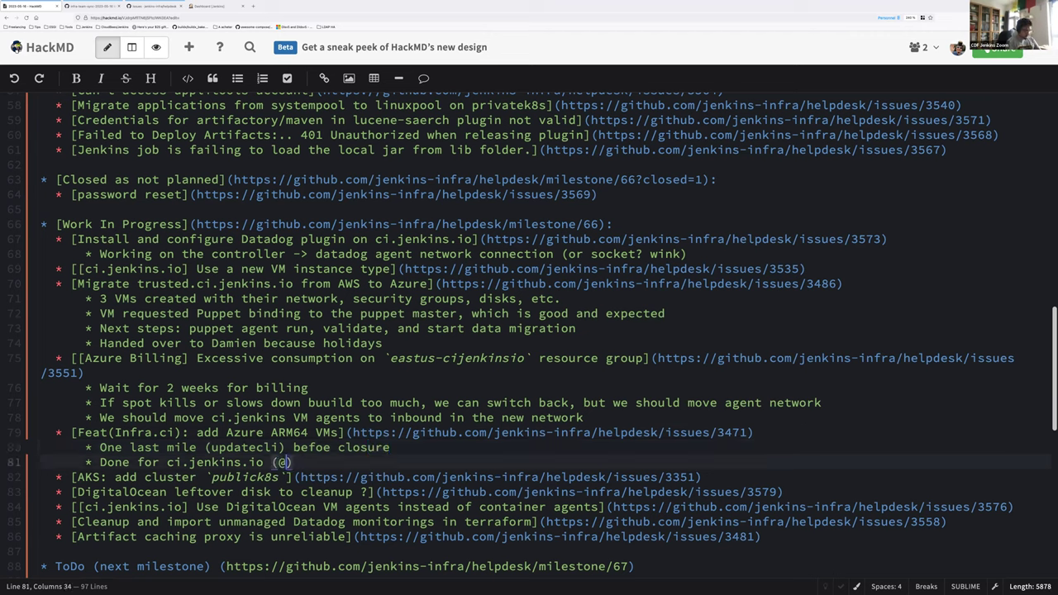
pyautogui.write('tal to check is')
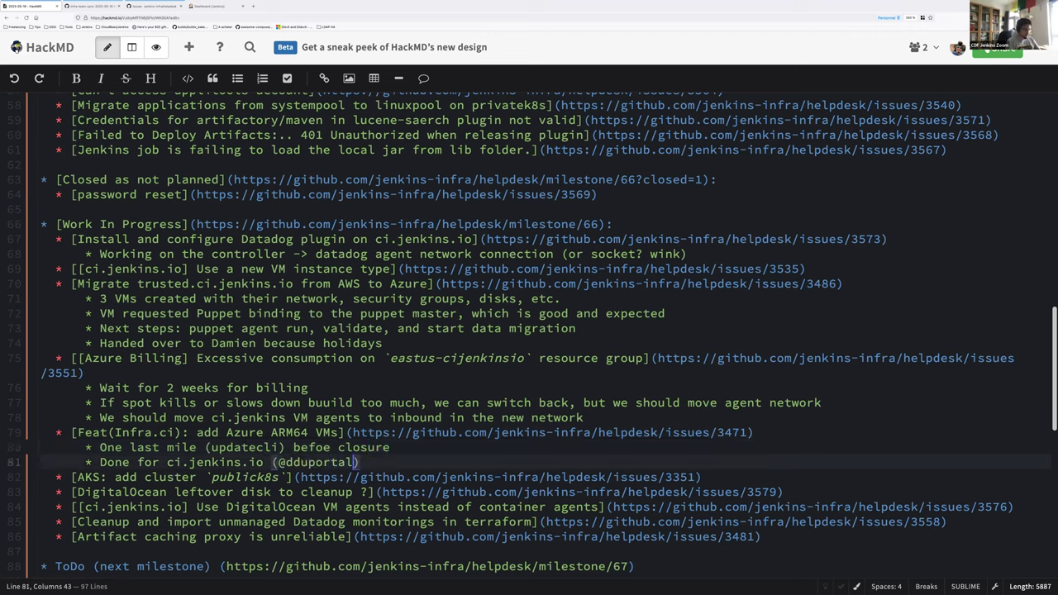
pyautogui.write('sue and refre')
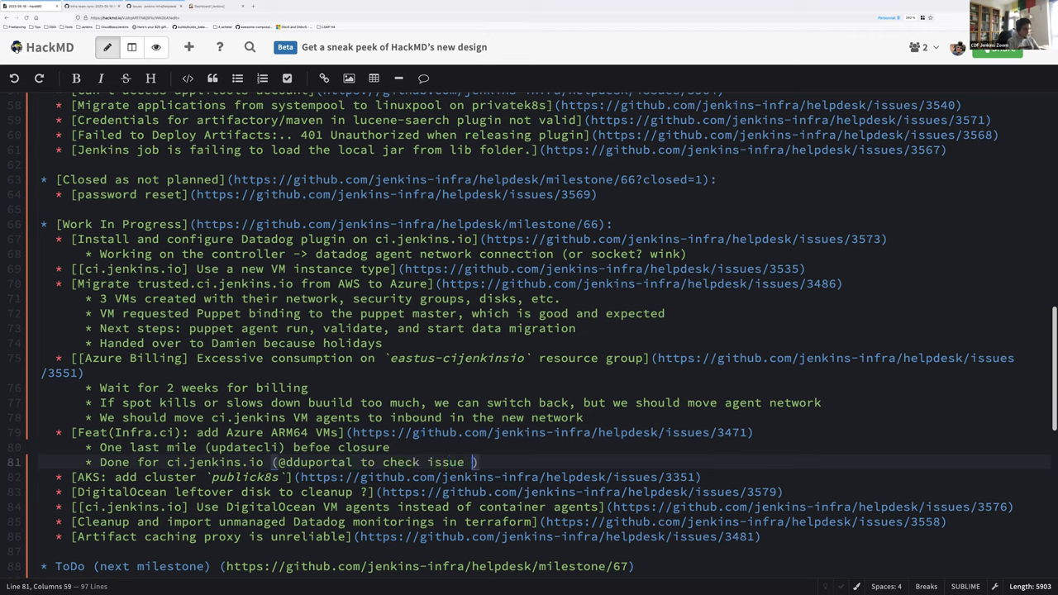
pyautogui.write('sh status')
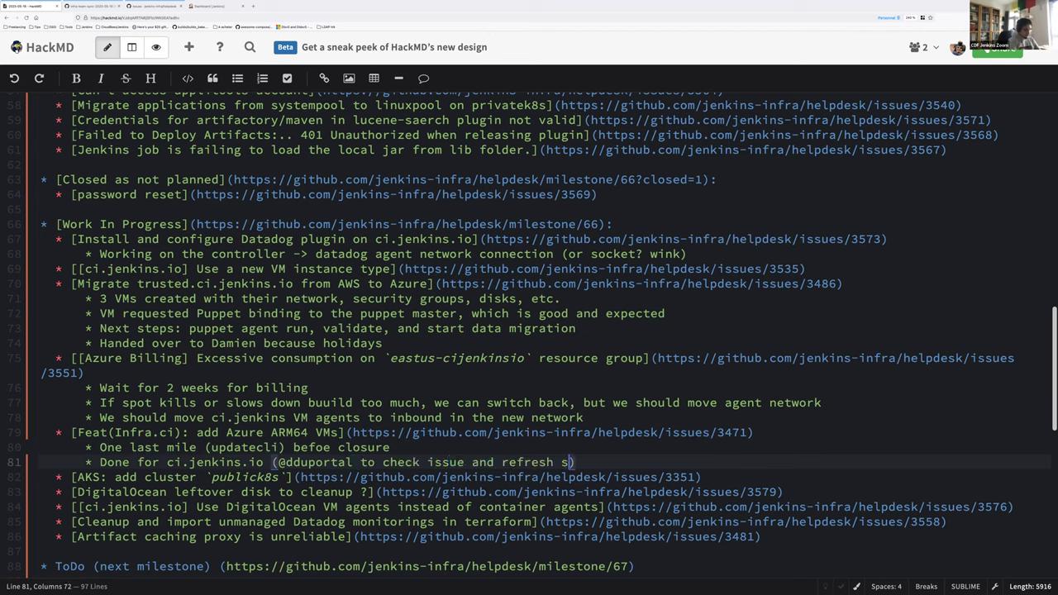
pyautogui.press('Down')
pyautogui.press('End')
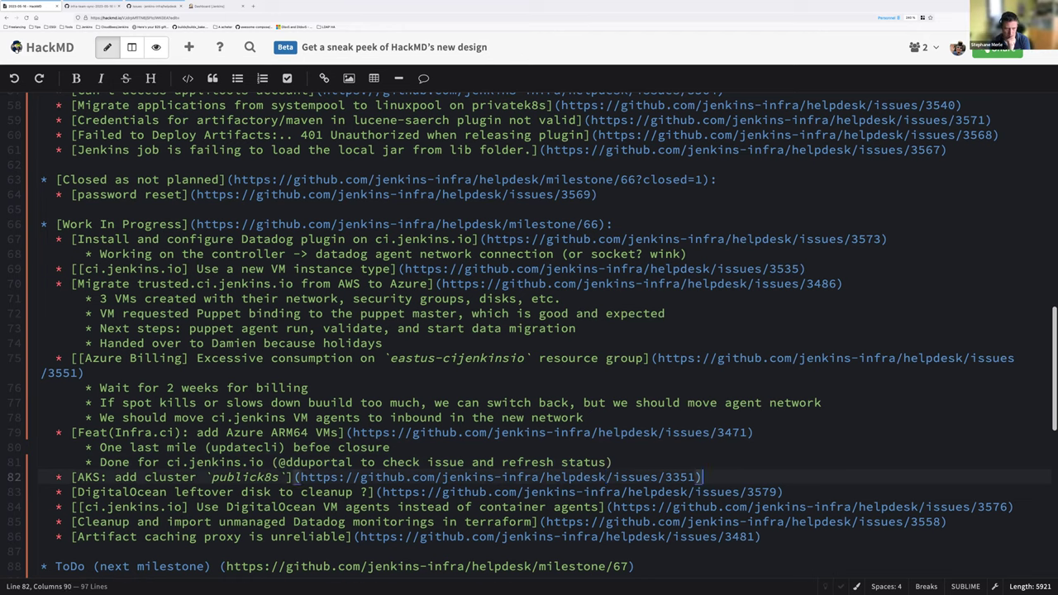
pyautogui.press('Return')
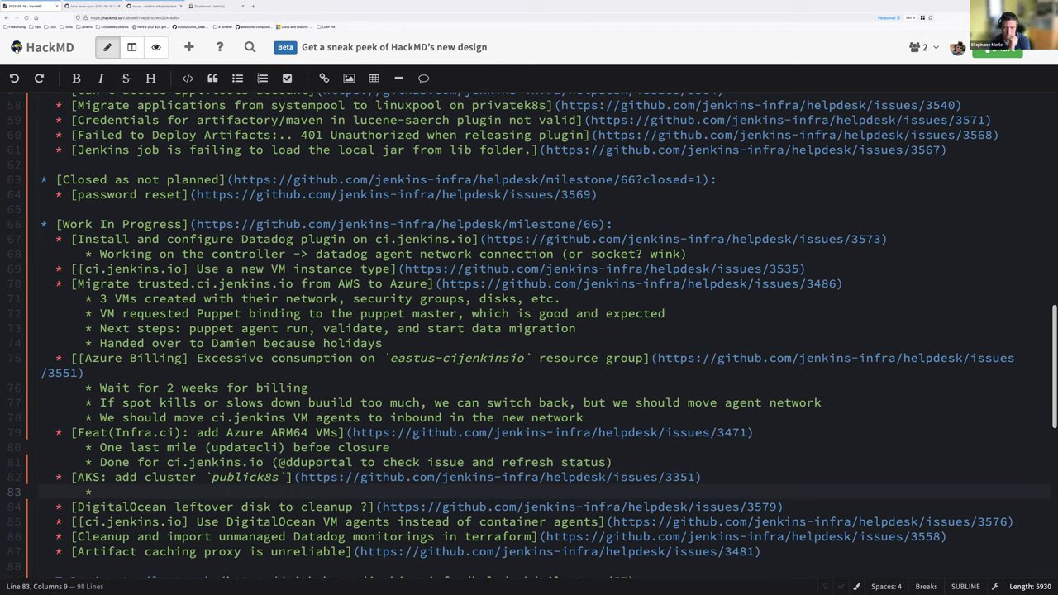
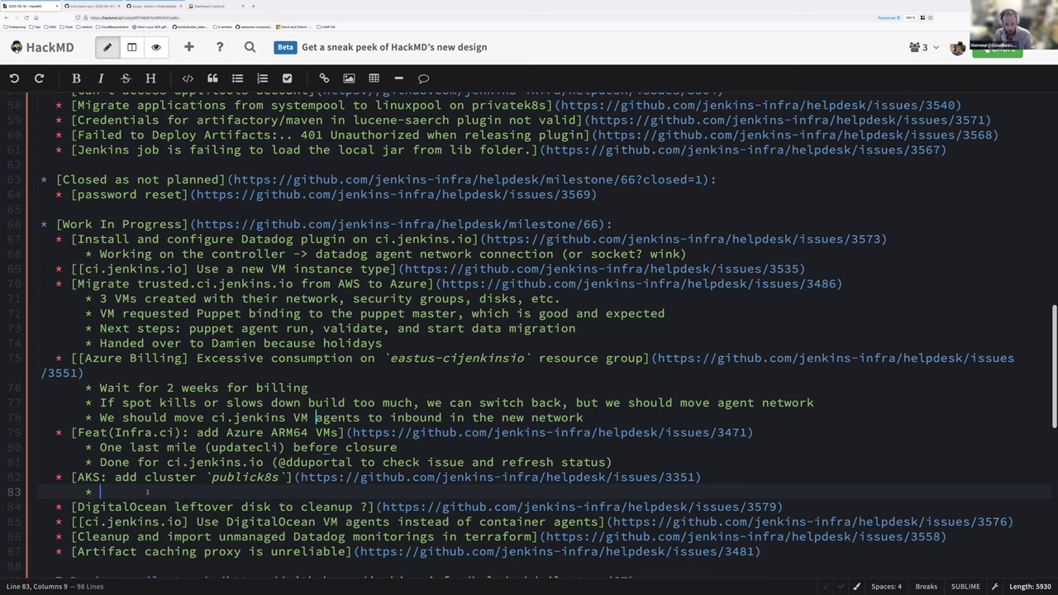
# Step: Add sub-bullets 'weekly.ci.jenkins.io migrated', 'Currently: migrating "stateless" services: javadoc, reports etc.' and 'Next "tricky" part: PgSQL based services'
pyautogui.write('weekly.ci')
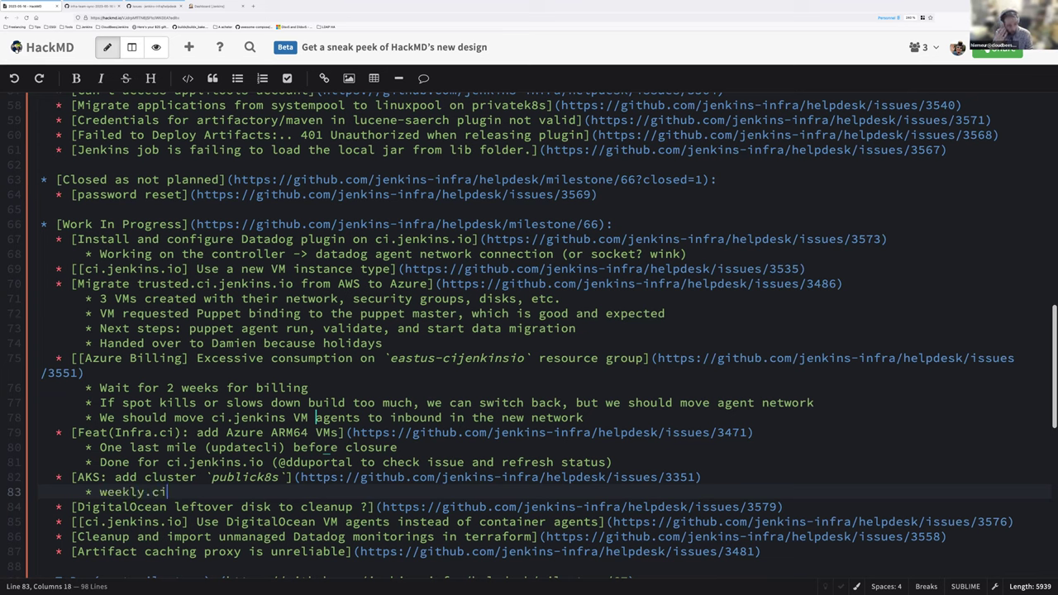
pyautogui.write('.jenkins.io ')
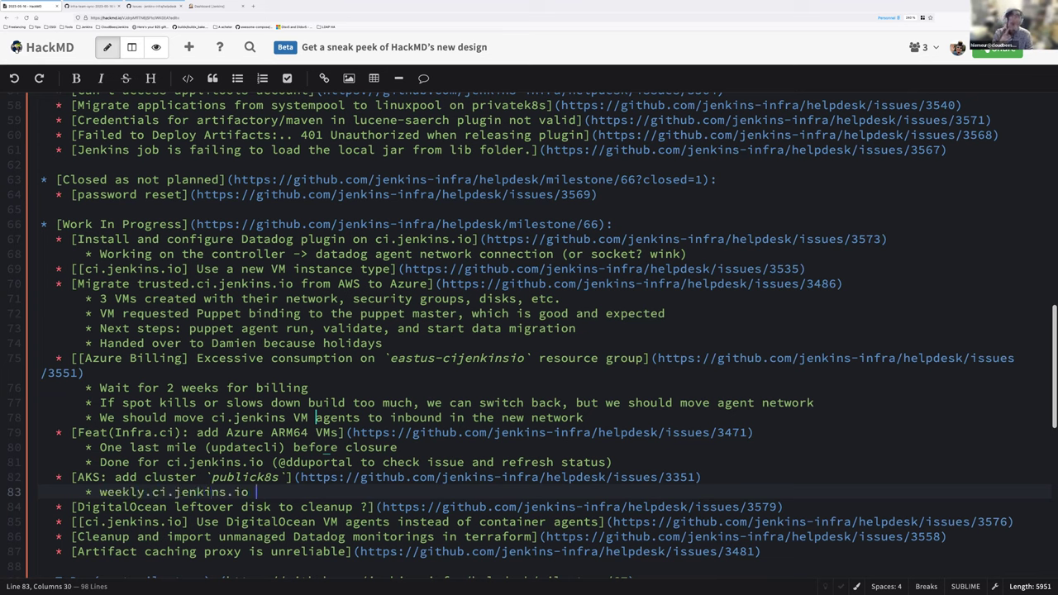
pyautogui.write('migrated')
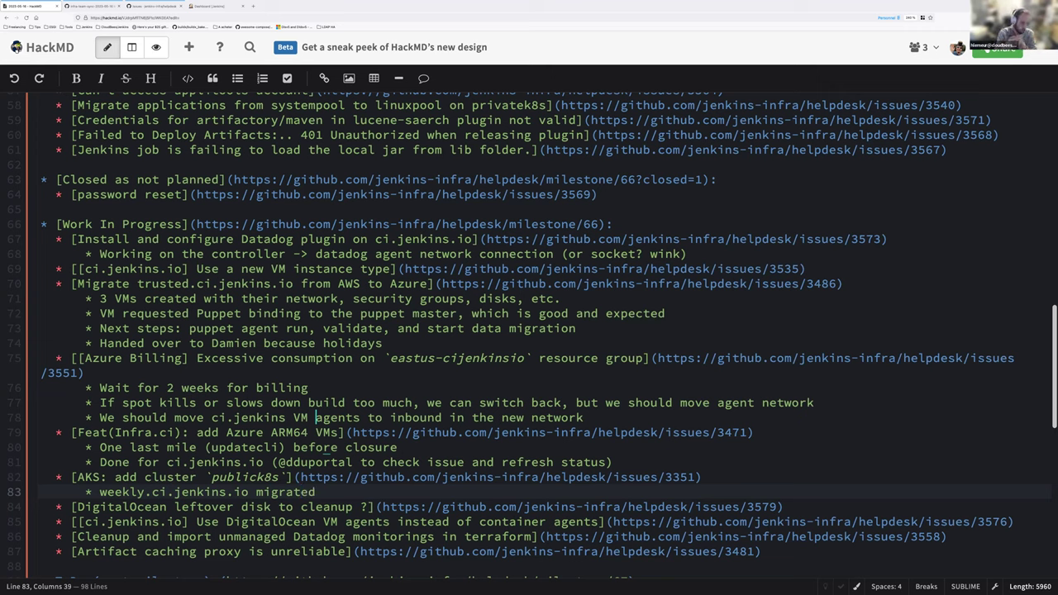
pyautogui.press('Return')
pyautogui.write('Curr')
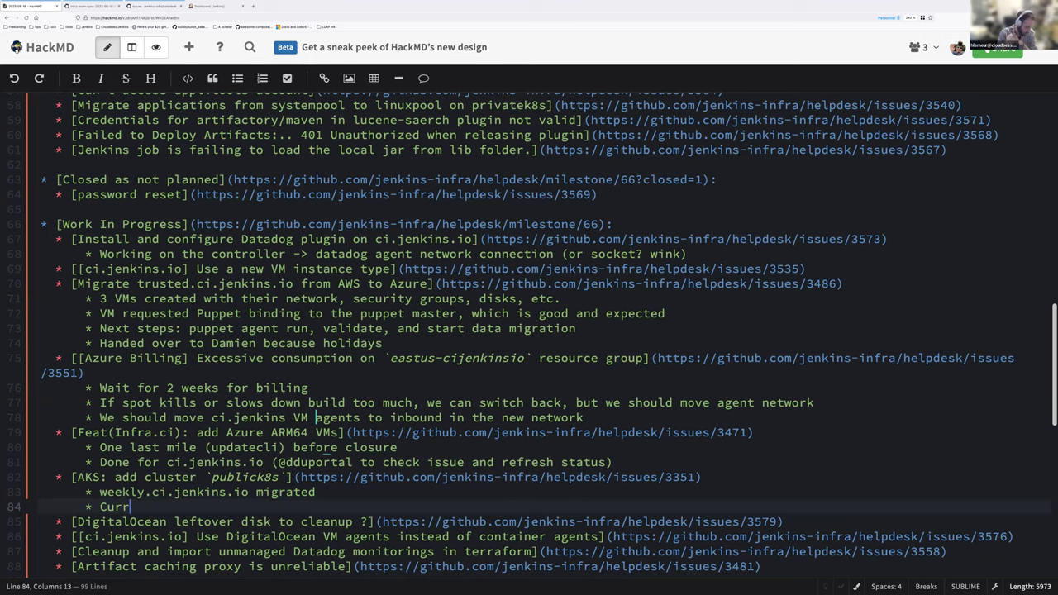
pyautogui.write('ently: migrating "tst')
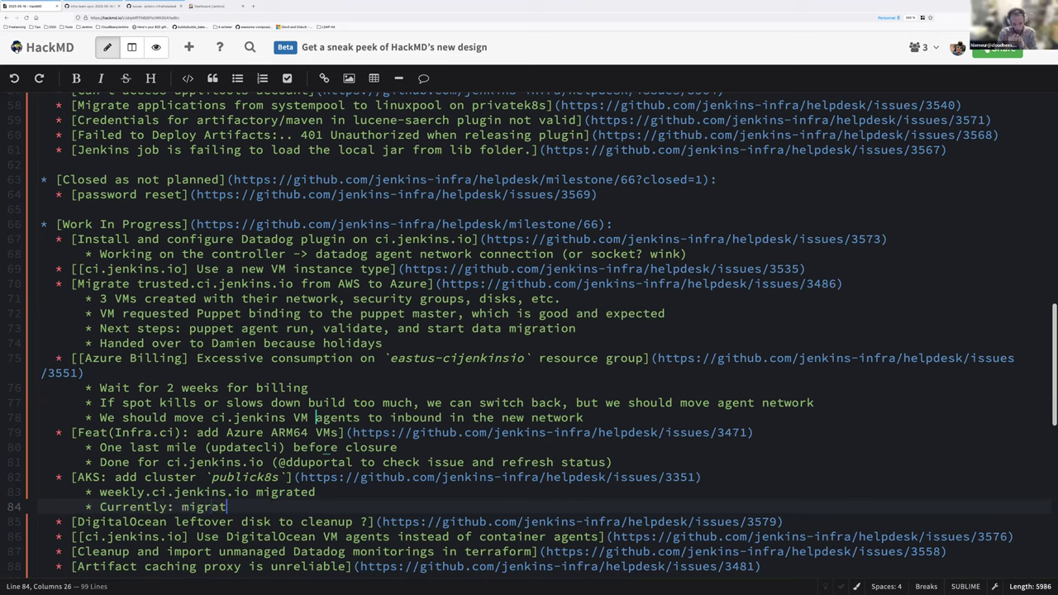
pyautogui.press('BackSpace')
pyautogui.press('BackSpace')
pyautogui.press('BackSpace')
pyautogui.write('stateless" servic')
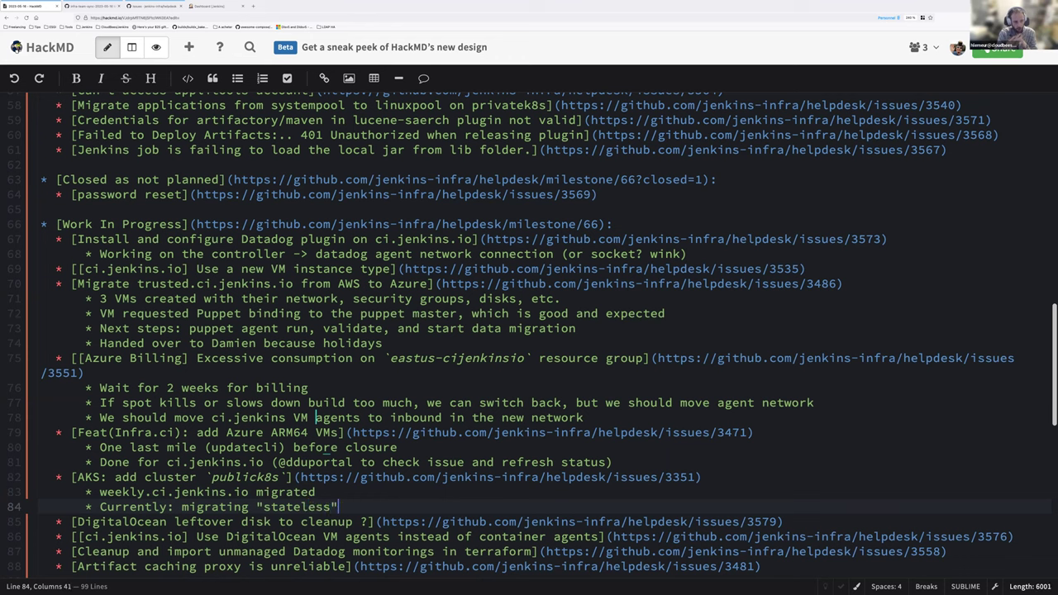
pyautogui.write('es: j')
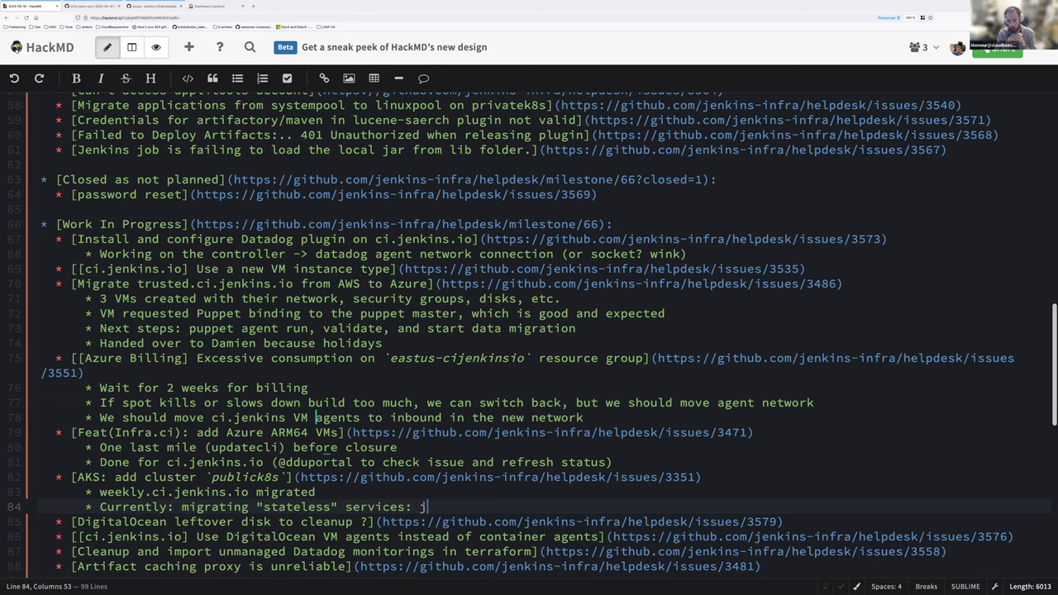
pyautogui.write('avadoc, r')
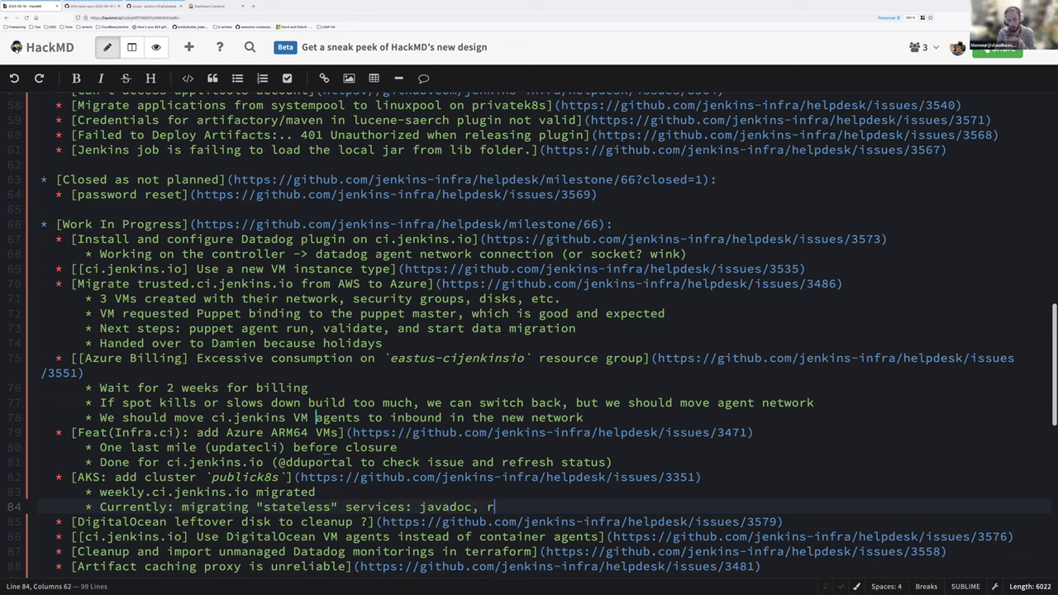
pyautogui.write('eports,')
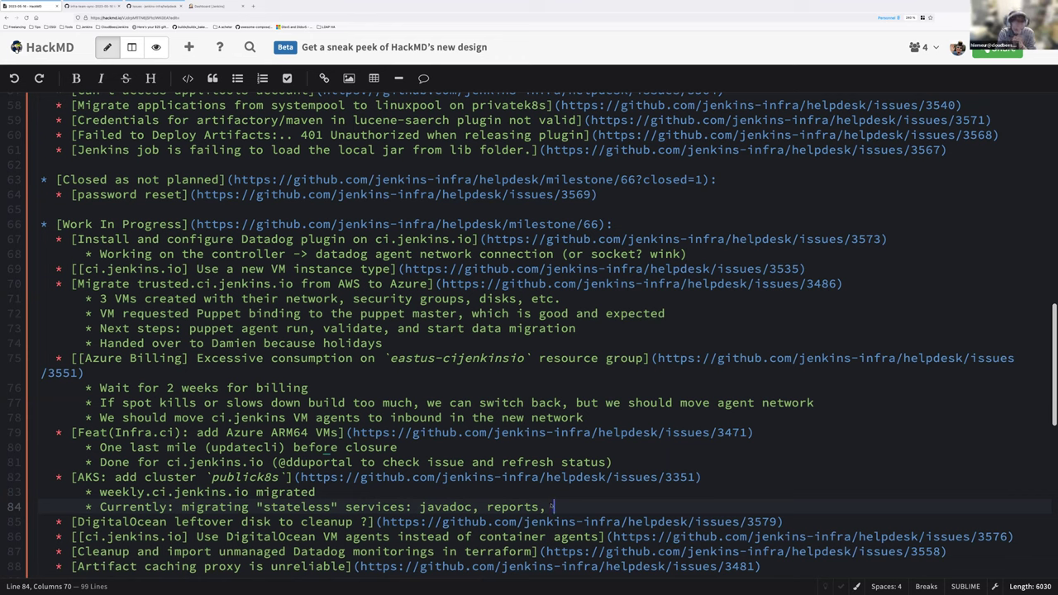
pyautogui.press('BackSpace')
pyautogui.press('BackSpace')
pyautogui.write('etc.')
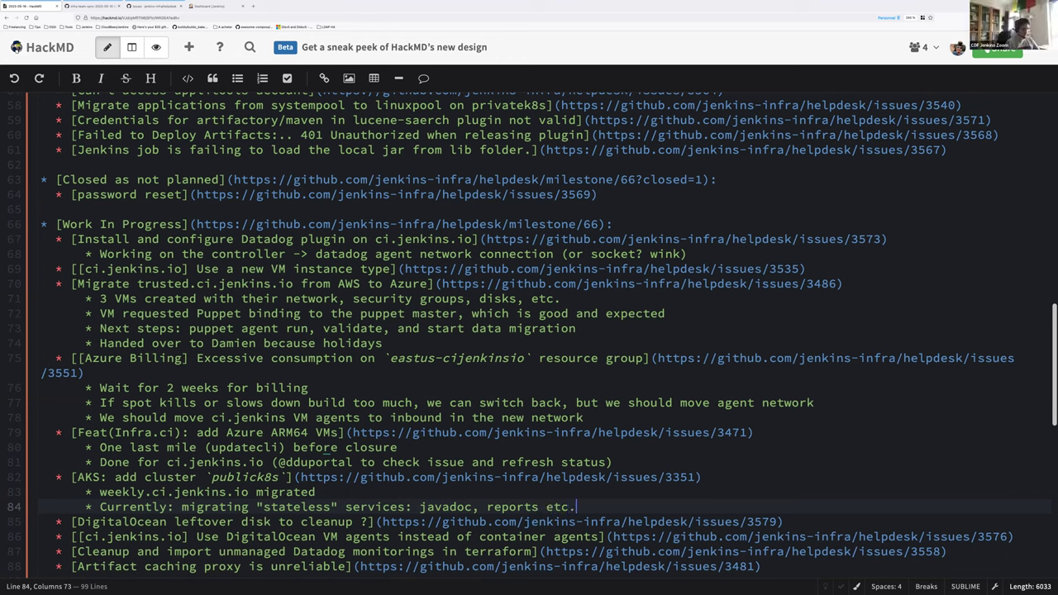
pyautogui.press('Return')
pyautogui.write('Next "tricky" ')
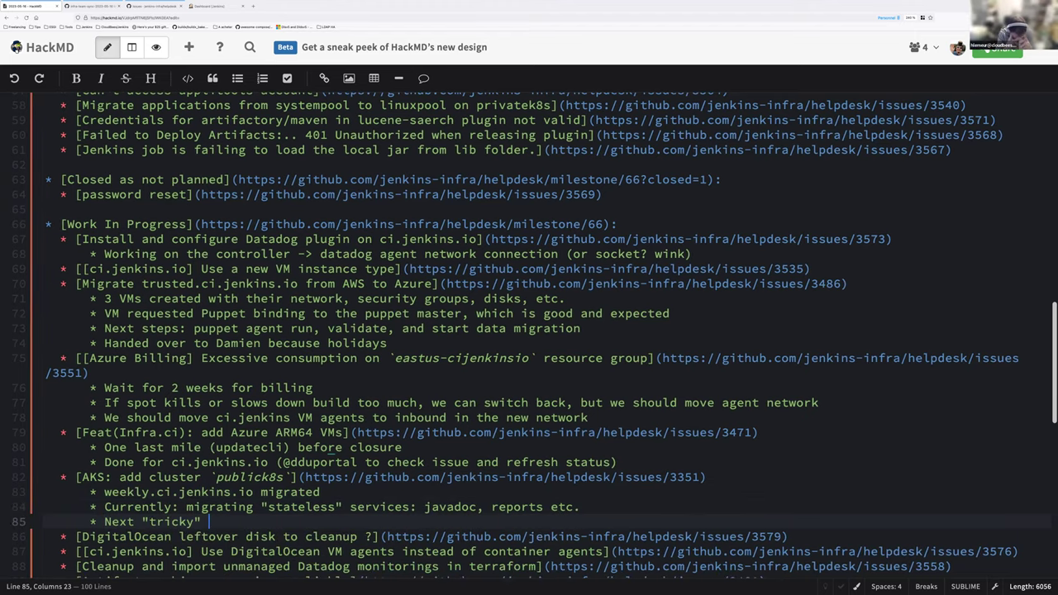
pyautogui.write('part: ')
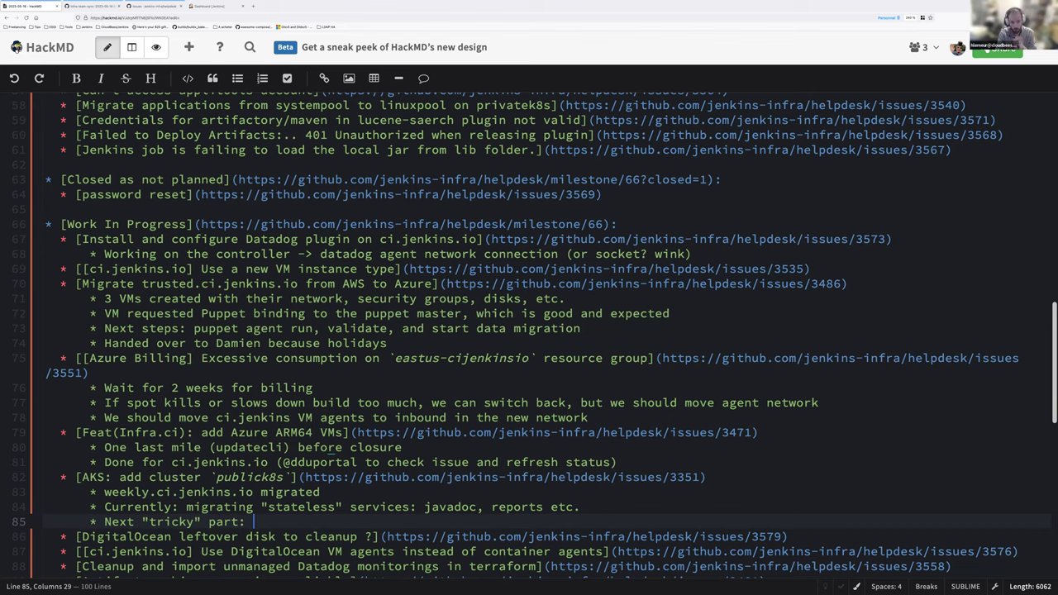
pyautogui.write('PgSQL based services')
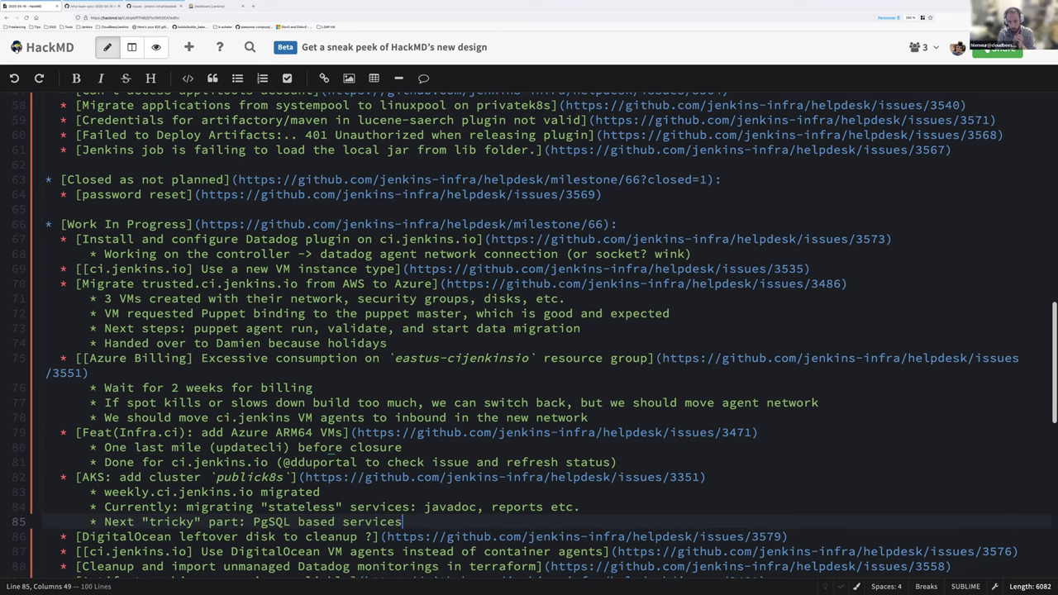
# Step: Add the bullet 'Opportunity to import as code the DNS records' and open a nested bullet beneath it
pyautogui.press('Return')
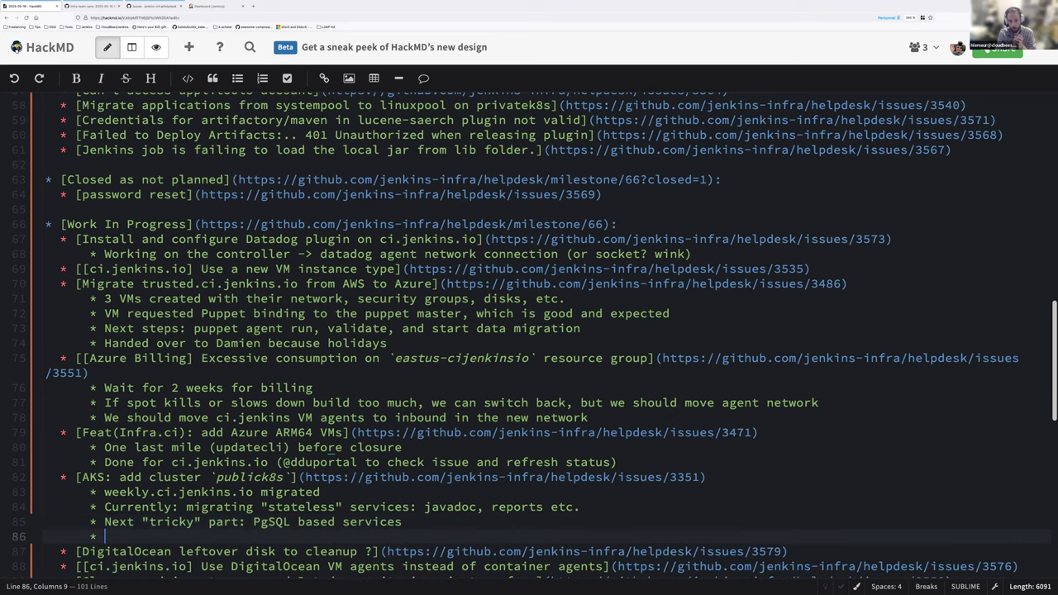
pyautogui.write('Opportun')
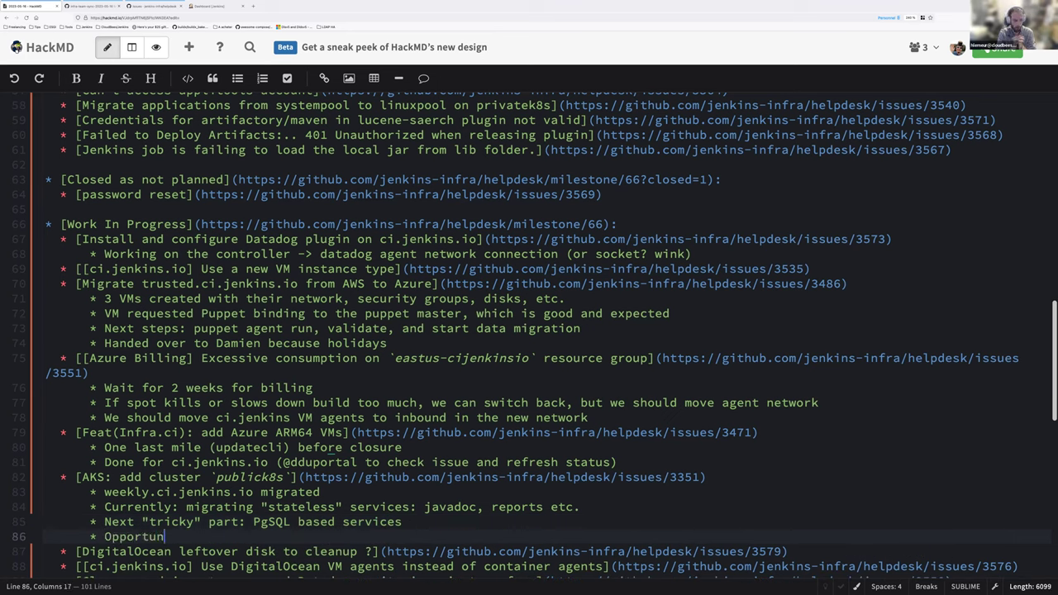
pyautogui.write('ity to import as code the DNS records')
pyautogui.press('Up')
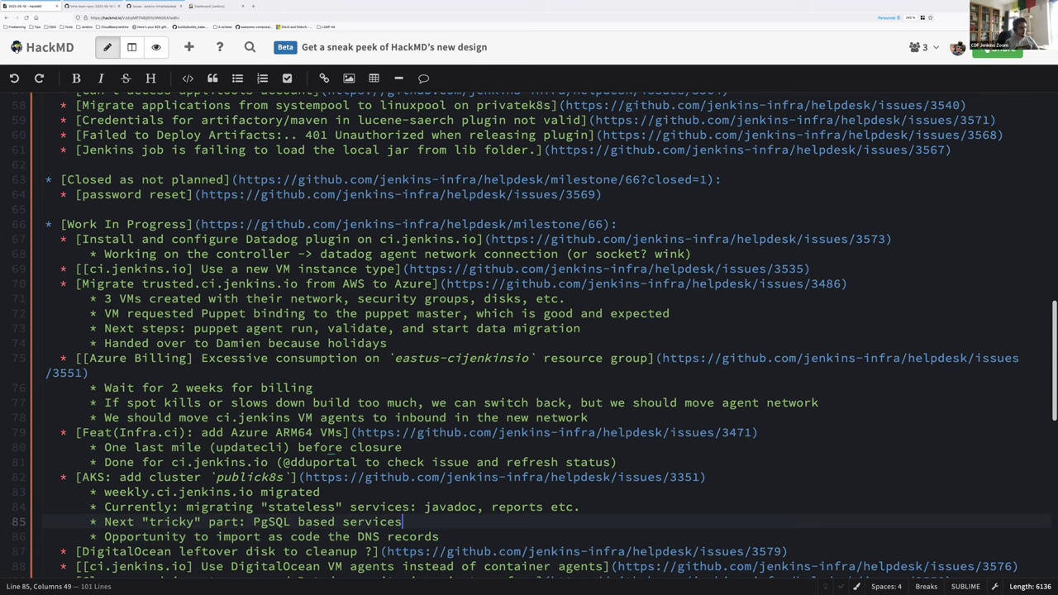
pyautogui.press('Down')
pyautogui.press('Return')
pyautogui.press('Tab')
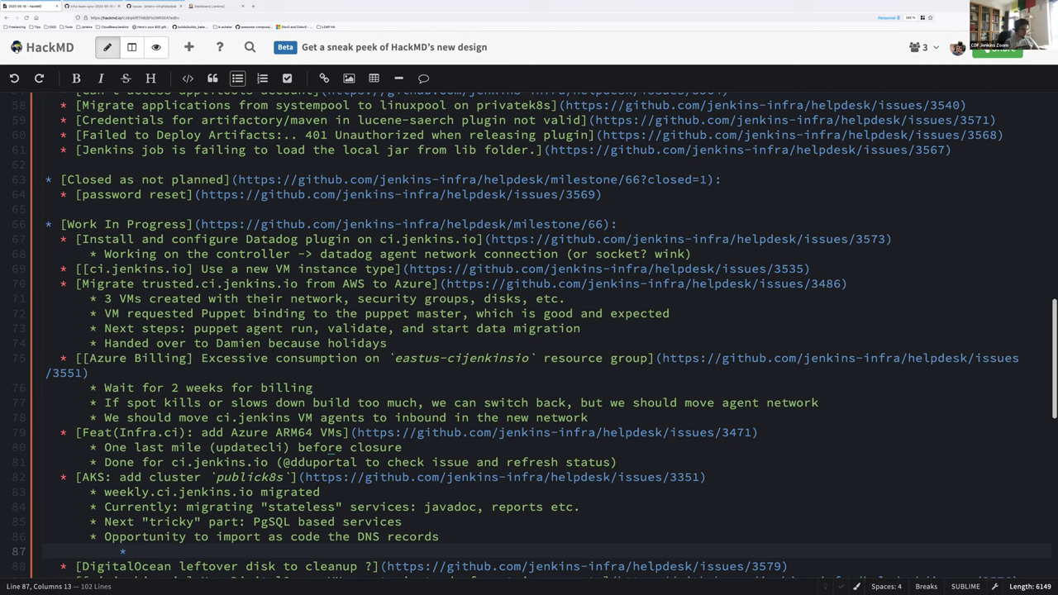
# Step: Write the nested note 'DNS TTL to 60s before migration, ideally 24h before a DNS record change'
pyautogui.write('DNS TTL to 60s')
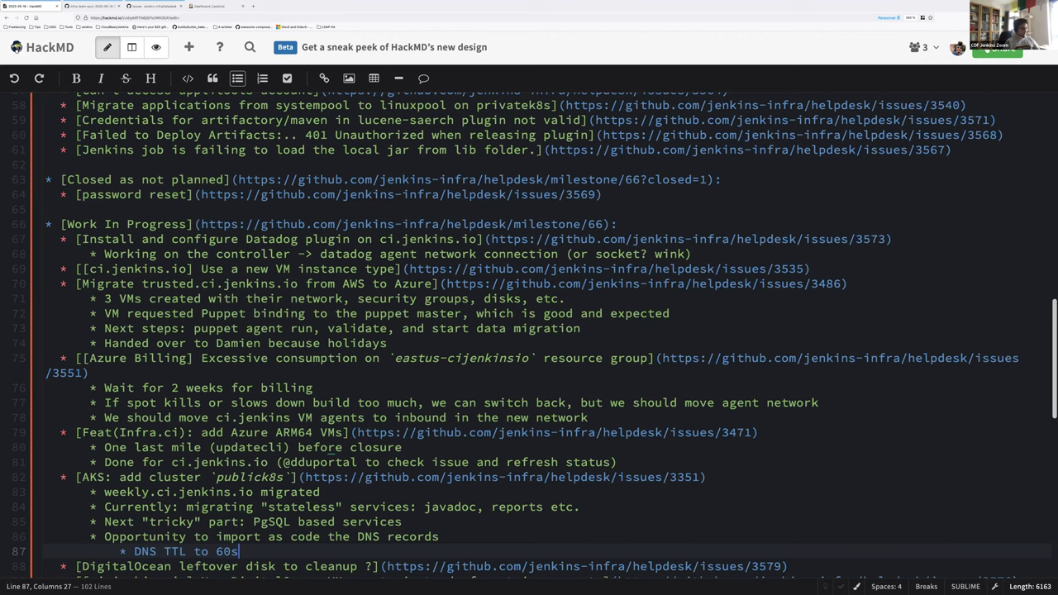
pyautogui.write('before ')
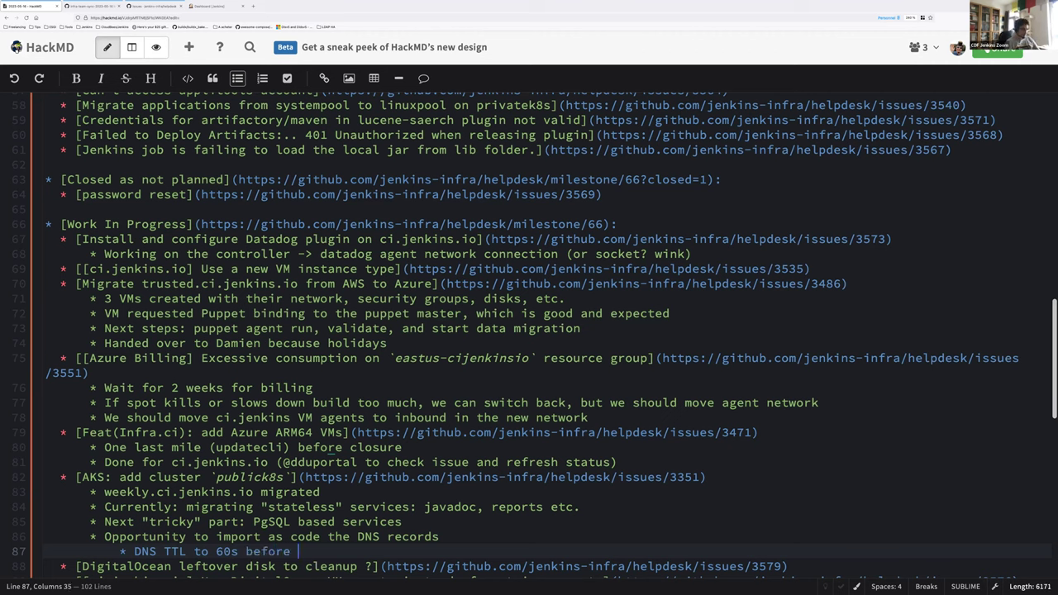
pyautogui.write('migration, ide')
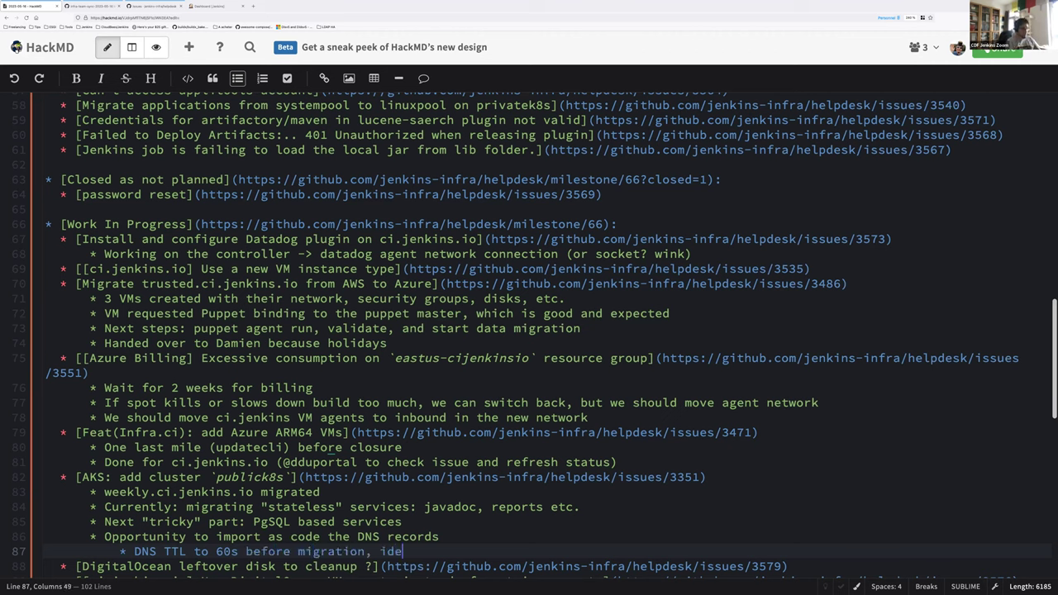
pyautogui.write('ally 24')
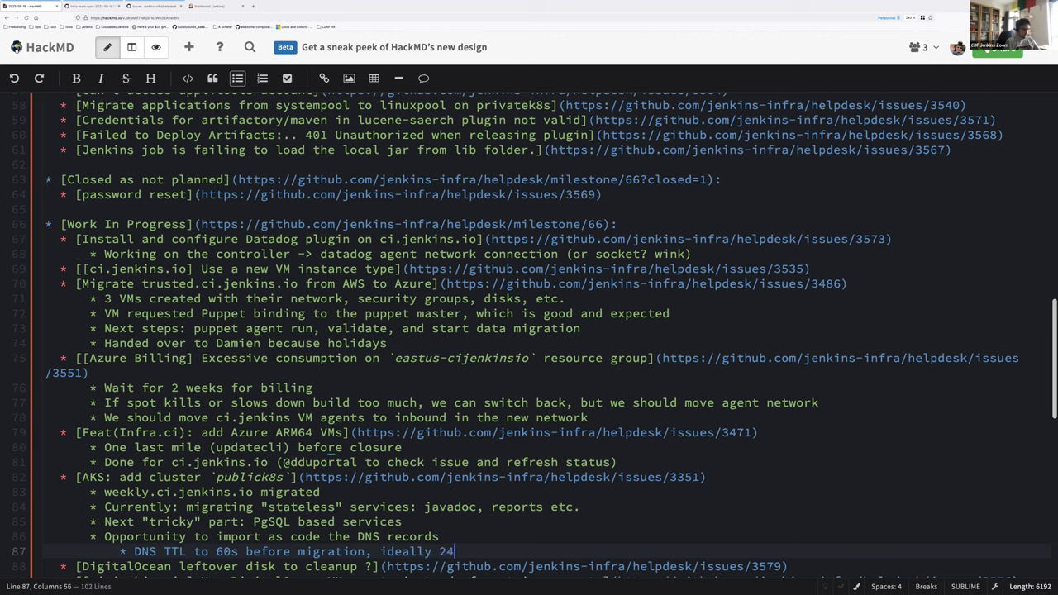
pyautogui.write('h before a DNS re')
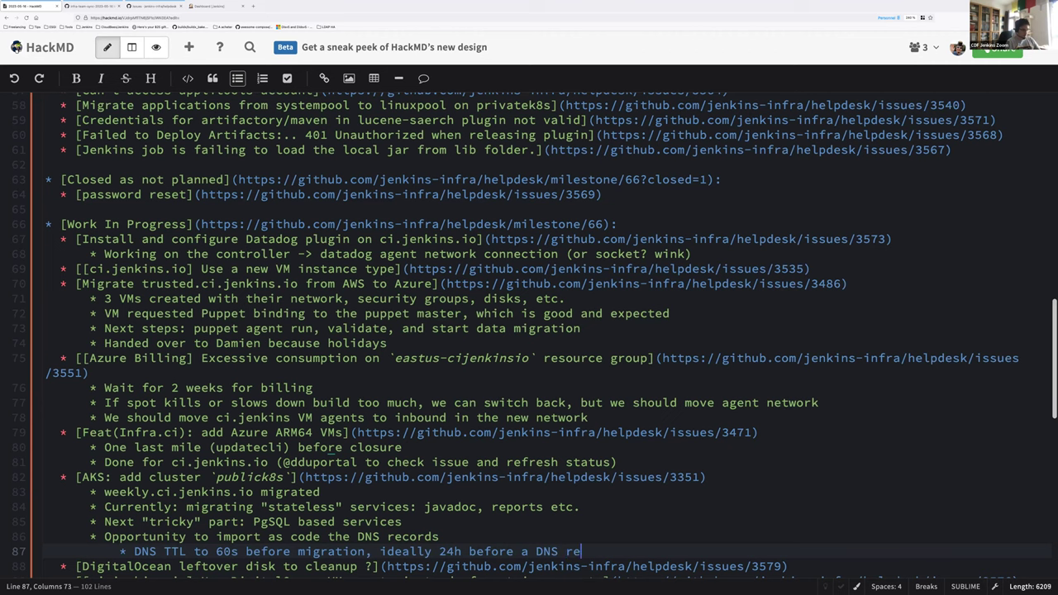
pyautogui.write('cord change')
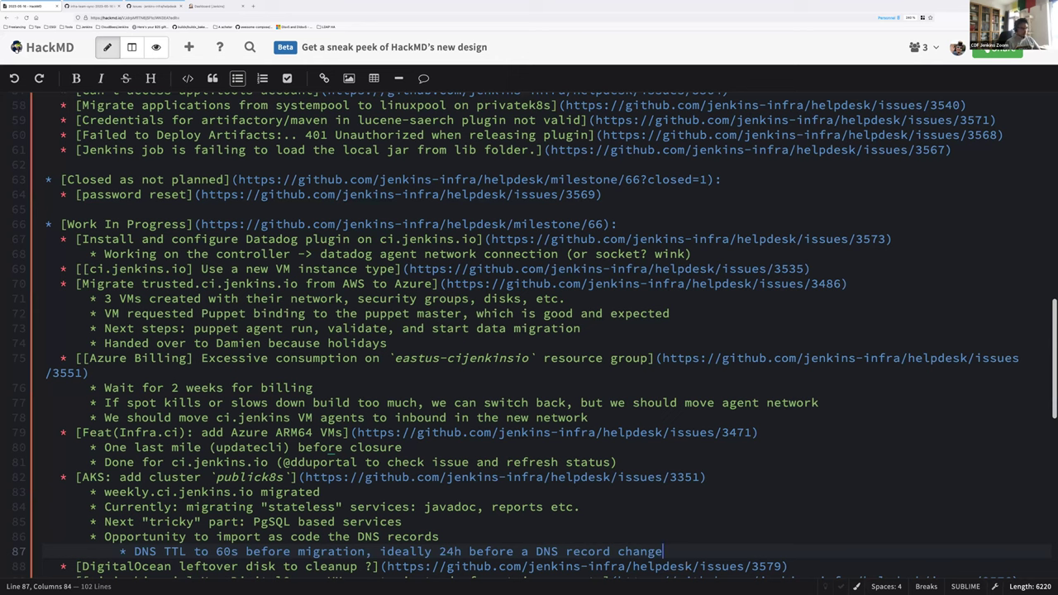
pyautogui.press('Up')
pyautogui.press('Up')
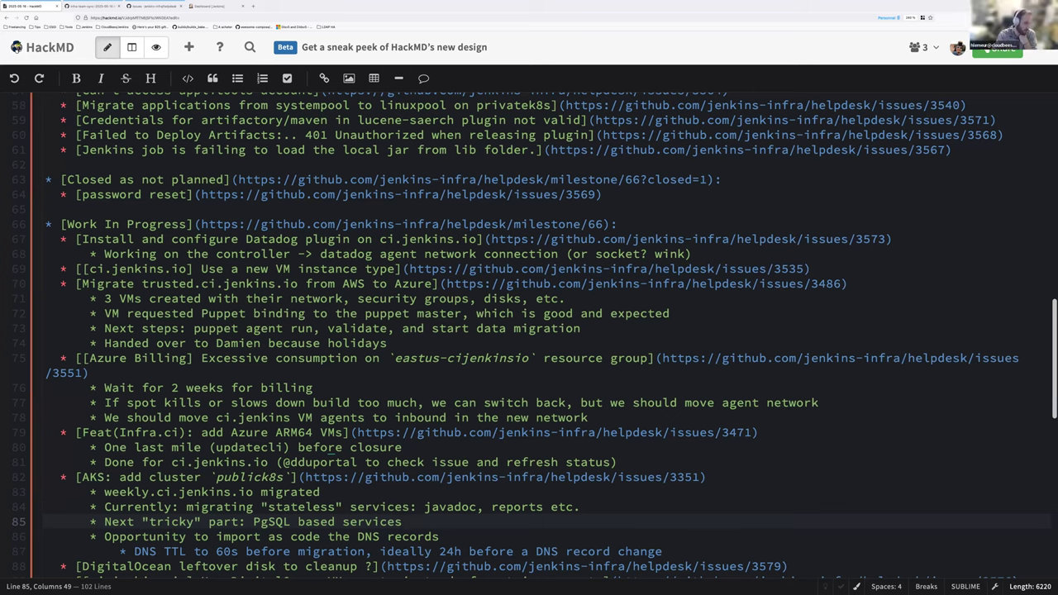
# Step: Start a nested bullet under the PgSQL based services line reading 'Might need'
pyautogui.press('Return')
pyautogui.press('Tab')
pyautogui.write('Might need')
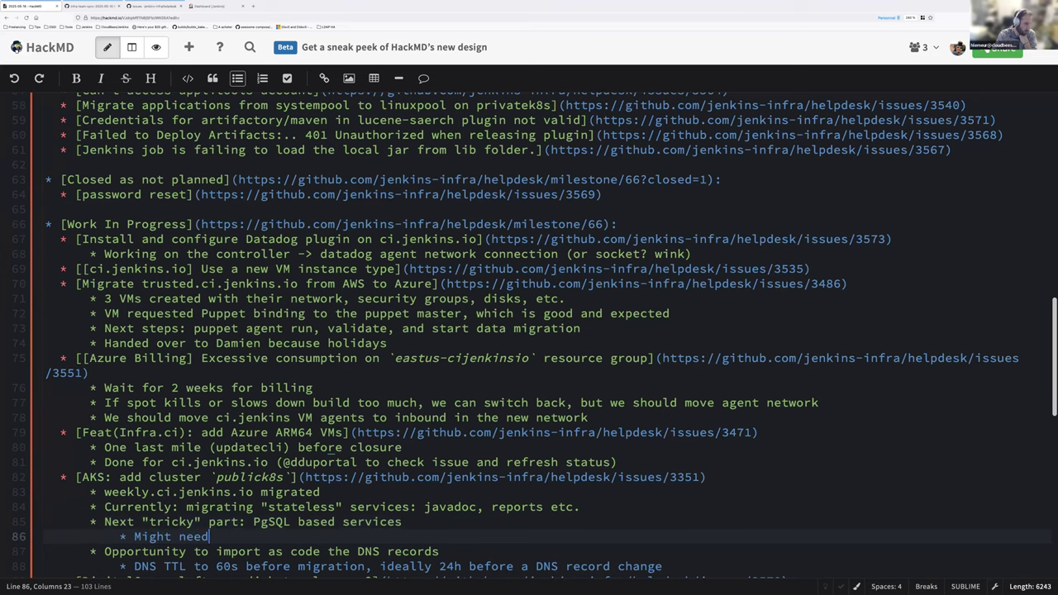
pyautogui.scroll(-3, 423, 496)
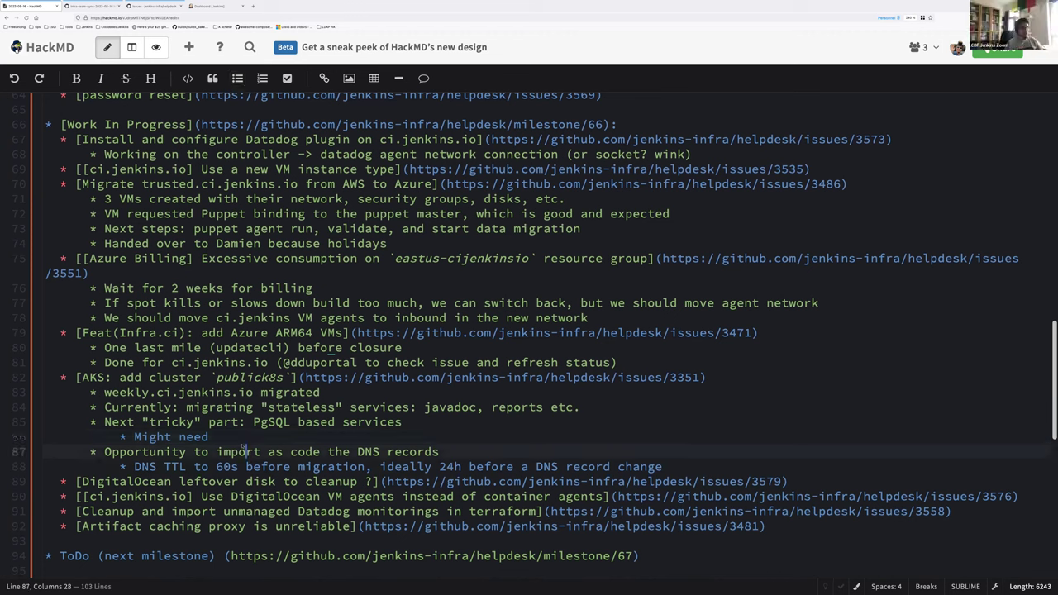
pyautogui.press('Home')
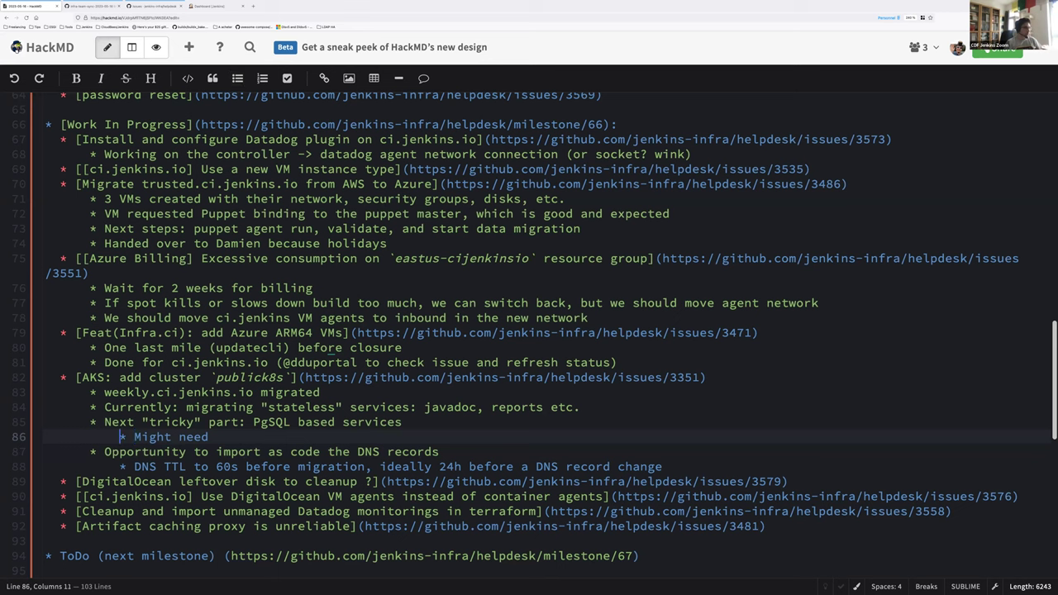
pyautogui.hotkey('shift', 'End')
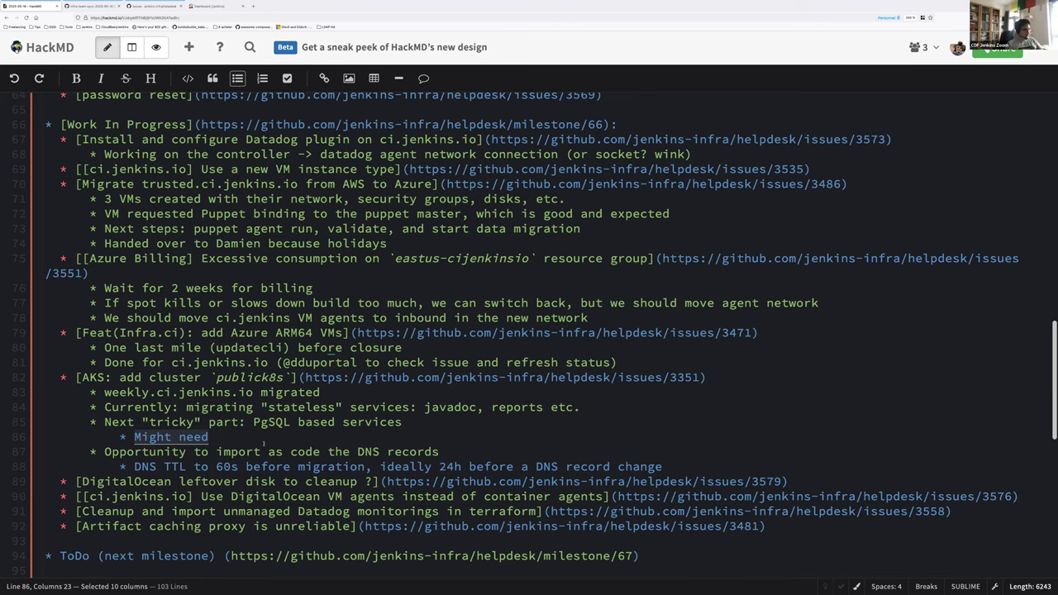
# Step: Remove the 'Might need' bullet and add 'V1/V1 for bucket storages: issue to be created' after the DNS TTL note
pyautogui.press('Home')
pyautogui.press('BackSpace')
pyautogui.press('BackSpace')
pyautogui.press('BackSpace')
pyautogui.press('BackSpace')
pyautogui.press('BackSpace')
pyautogui.click(665, 451)
pyautogui.hotkey('ctrl', 'shift', 'Return')
pyautogui.write('*')
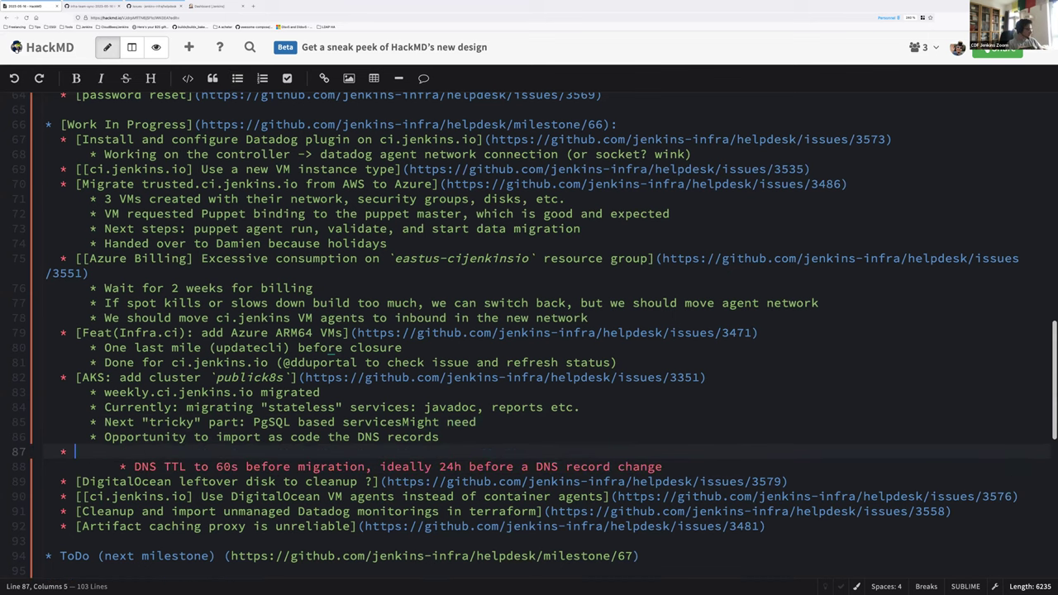
pyautogui.hotkey('ctrl', 'z')
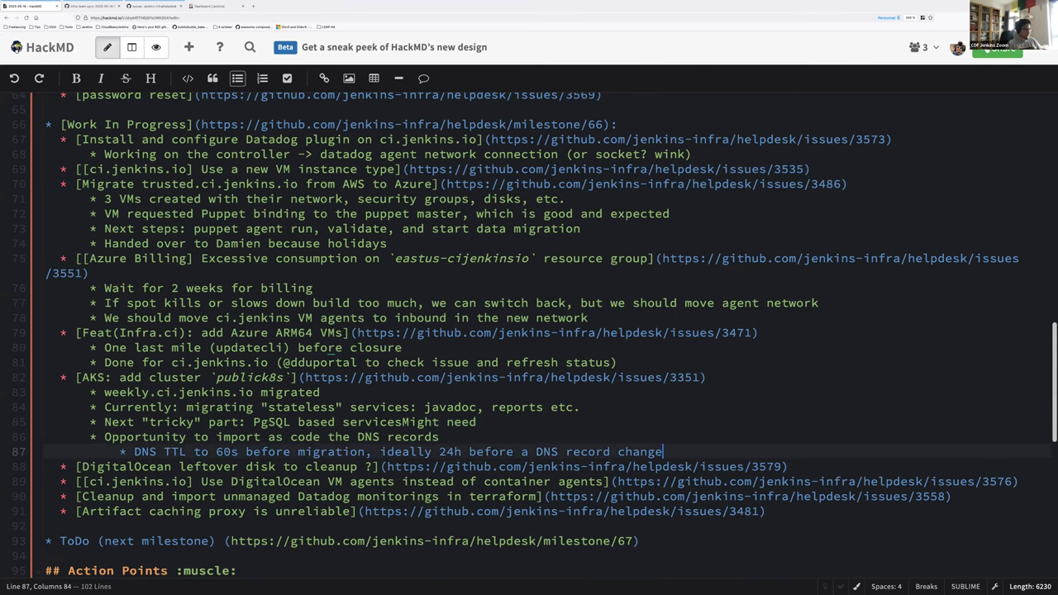
pyautogui.hotkey('ctrl', 'y')
pyautogui.write('V1/V1 for bucket storages: issue to be created')
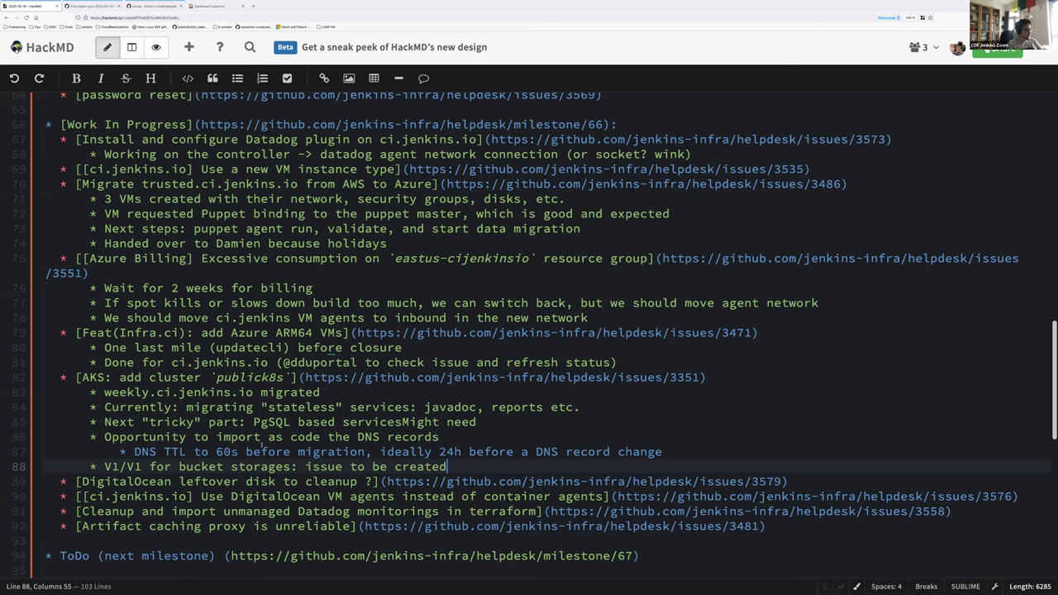
# Step: Start a new sub-bullet at the end of the DigitalOcean leftover disk item
pyautogui.press('Down')
pyautogui.press('End')
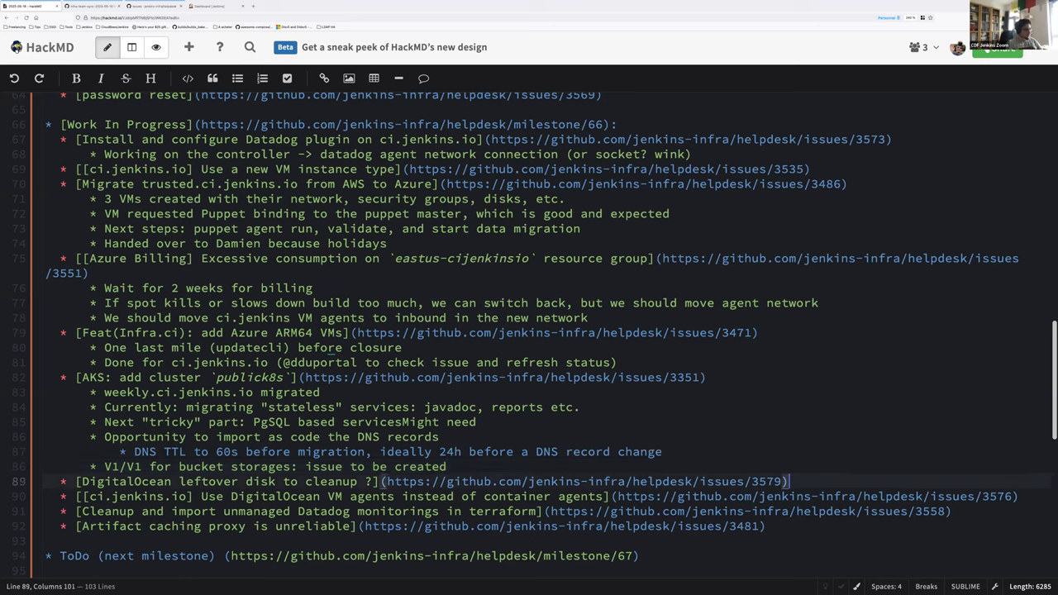
pyautogui.press('Return')
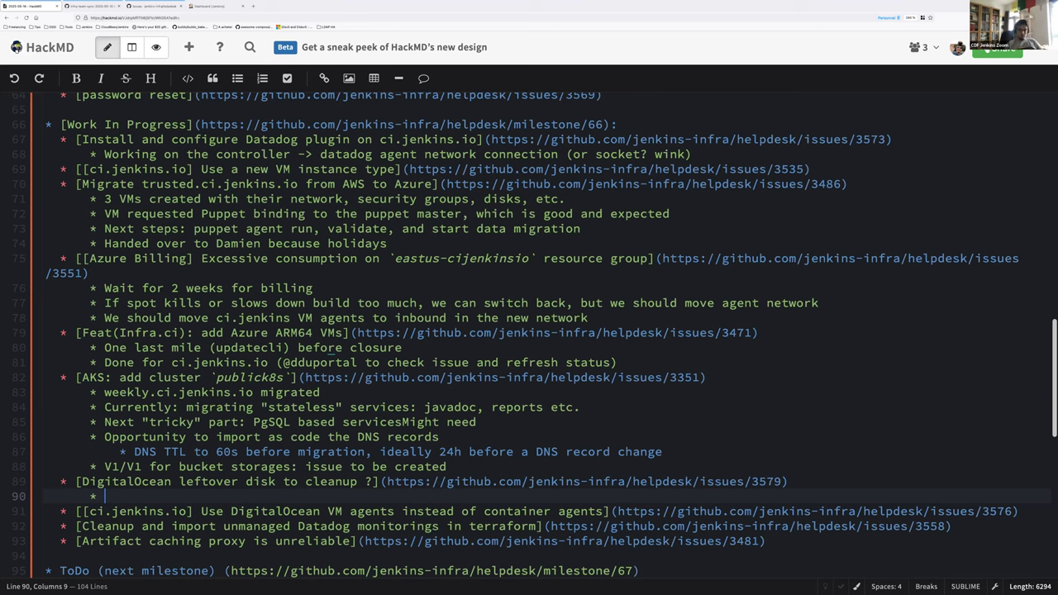
# Step: Delete the empty leftover-disk bullet and create a nested bullet under 'Use DigitalOcean VM agents instead of container agents'
pyautogui.press('BackSpace')
pyautogui.press('BackSpace')
pyautogui.press('BackSpace')
pyautogui.press('BackSpace')
pyautogui.press('BackSpace')
pyautogui.press('Down')
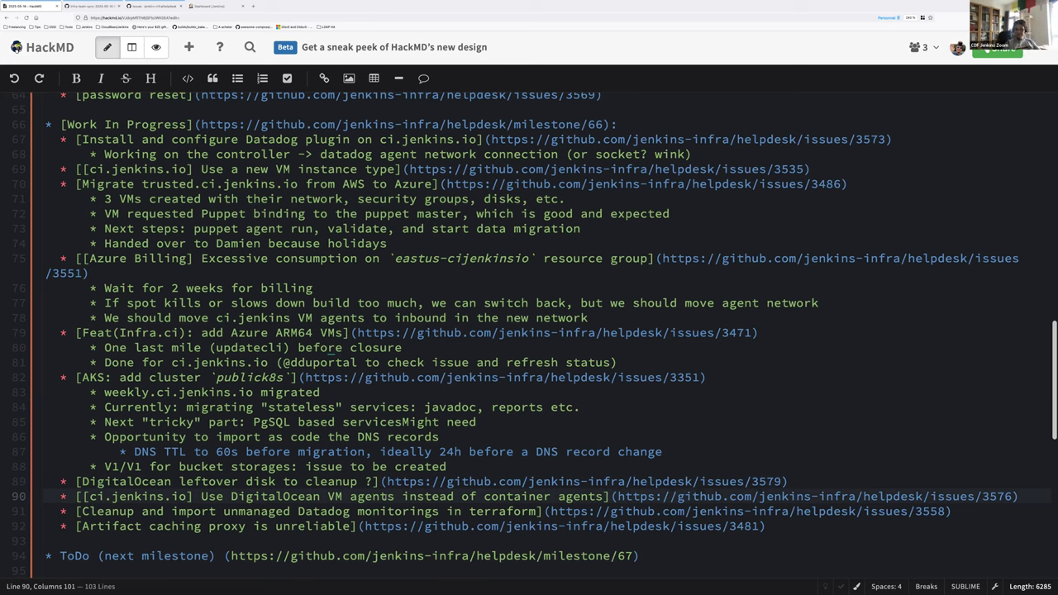
pyautogui.click(382, 496)
pyautogui.press('End')
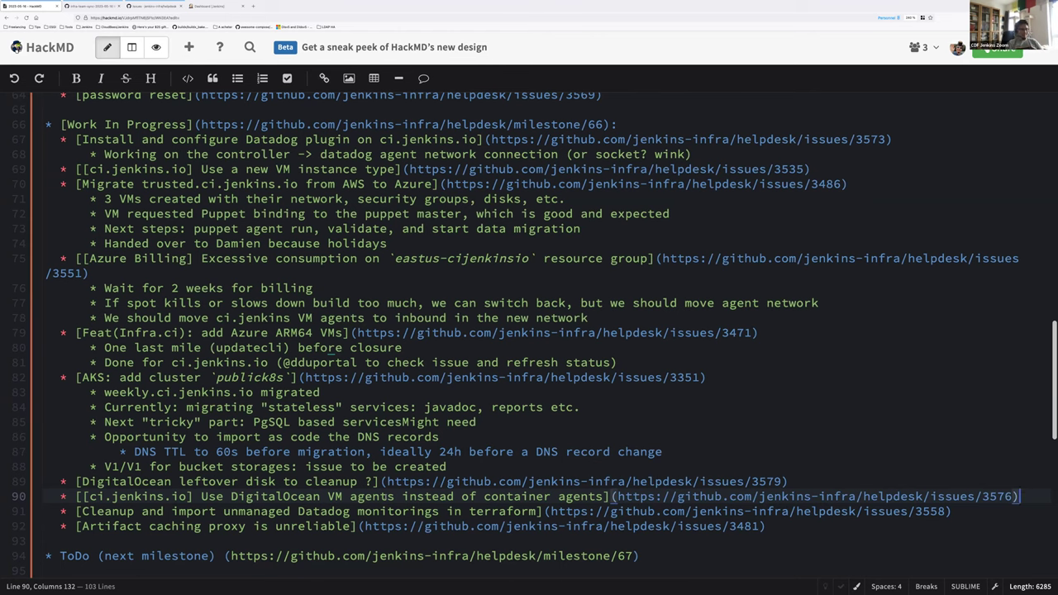
pyautogui.press('Return')
pyautogui.press('Tab')
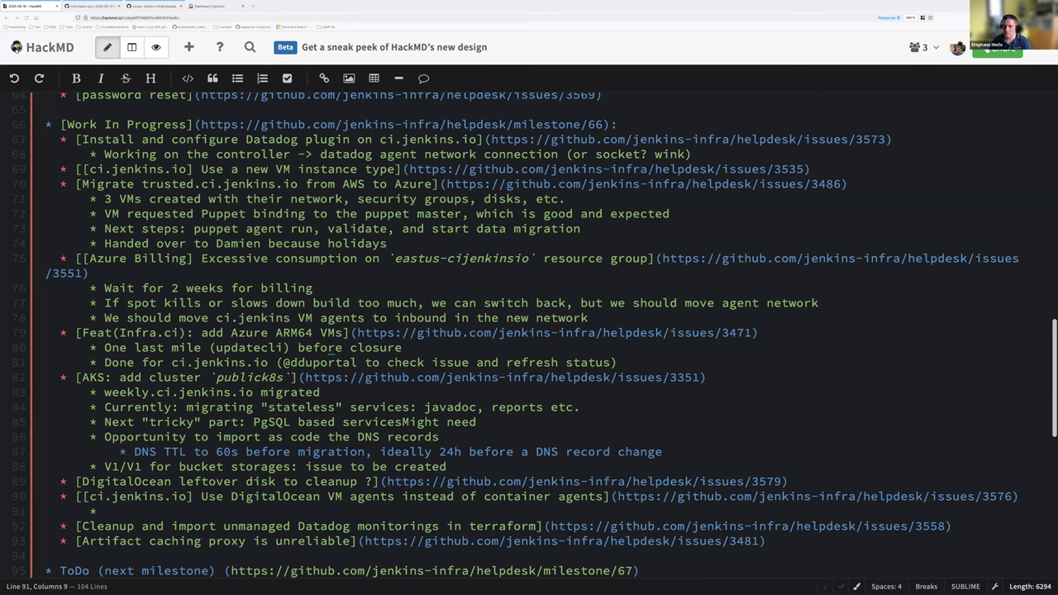
# Step: Write the sub-bullet 'Draft of Packer build for Linux x86_64'
pyautogui.write('PAcker')
pyautogui.click(104, 510)
pyautogui.write('Draft of')
pyautogui.press('Right')
pyautogui.press('Right')
pyautogui.press('BackSpace')
pyautogui.write('a')
pyautogui.press('End')
pyautogui.write('build for ')
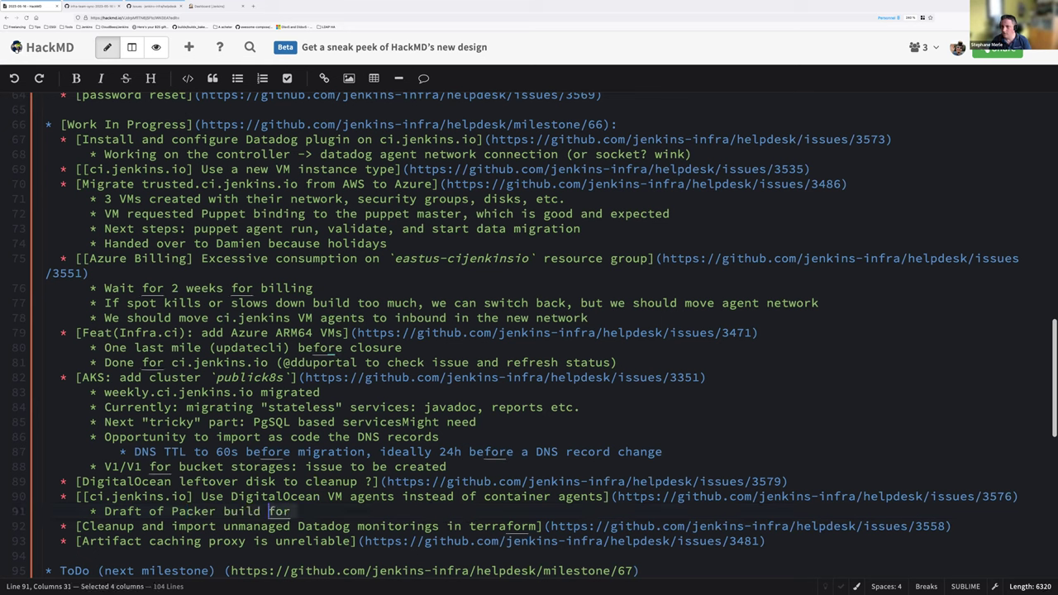
pyautogui.write('Linux x86')
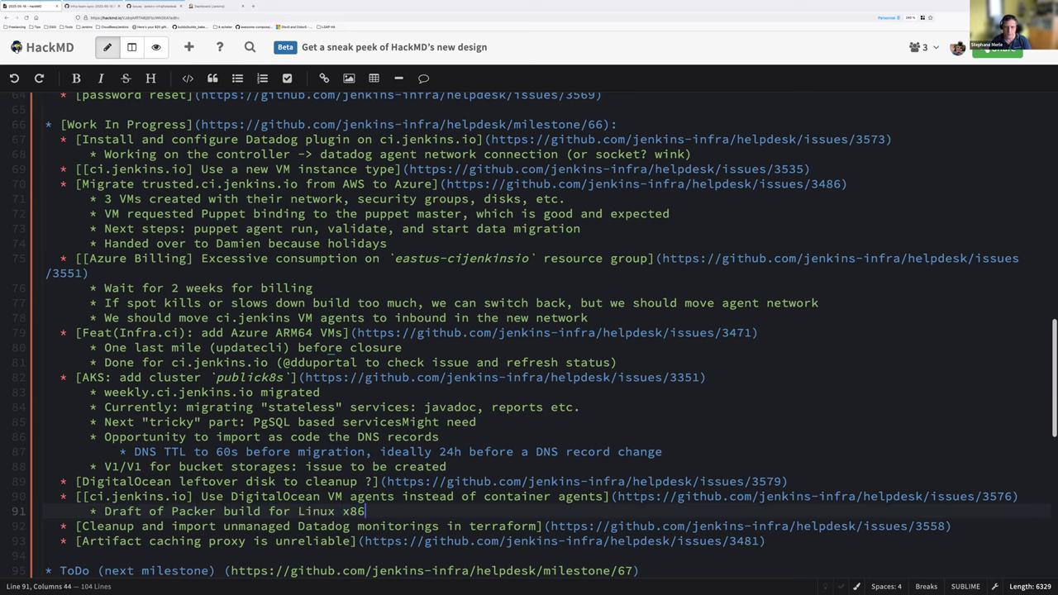
pyautogui.write('_64')
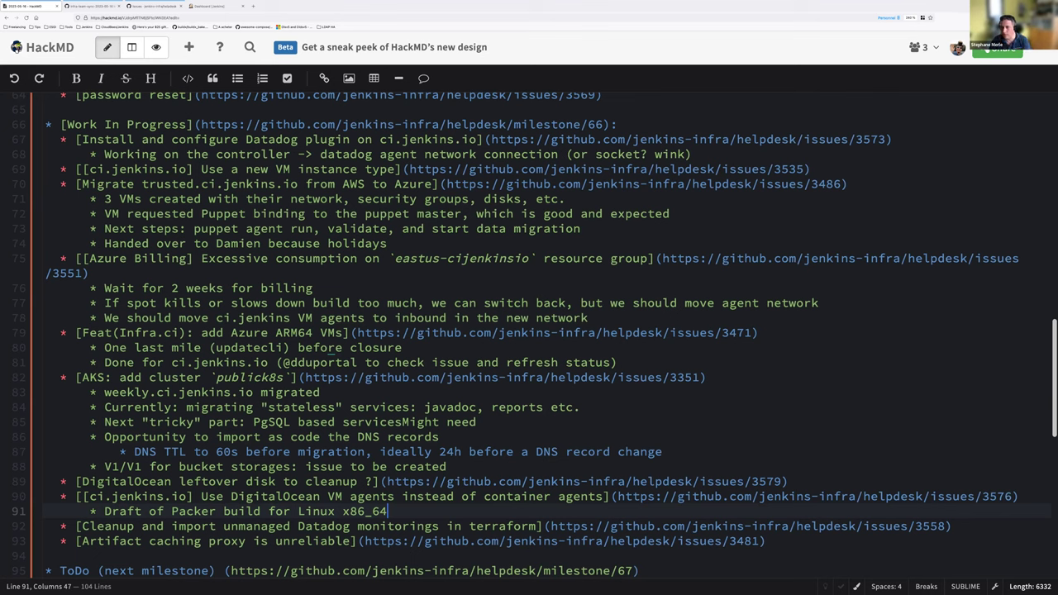
# Step: Add 'Next step: try the plugin for Jenkins to spawn VM agents' below it
pyautogui.press('Return')
pyautogui.write('Next step;')
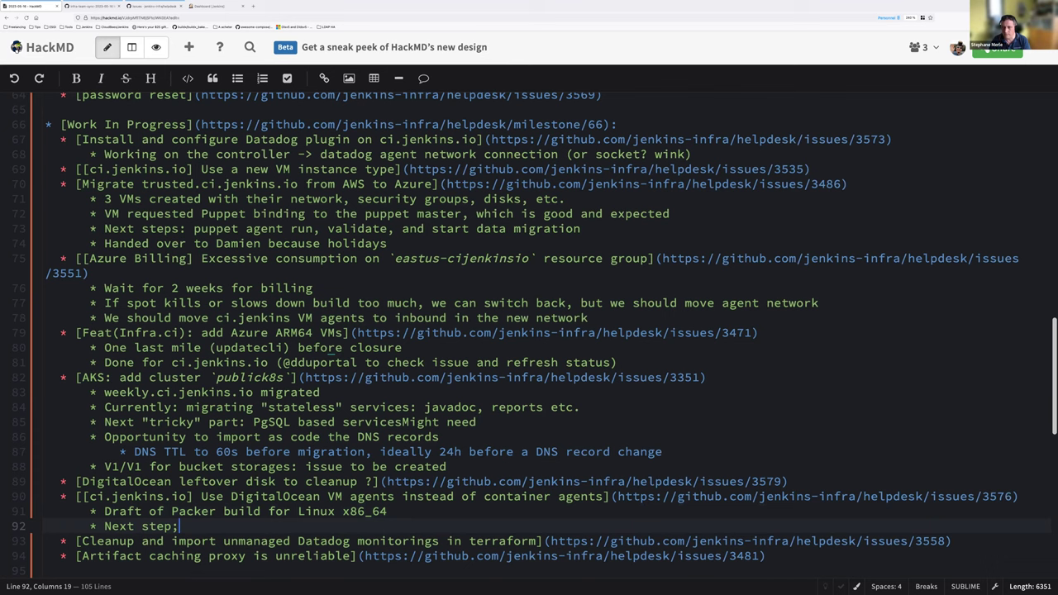
pyautogui.press('BackSpace')
pyautogui.write(': try the plugin')
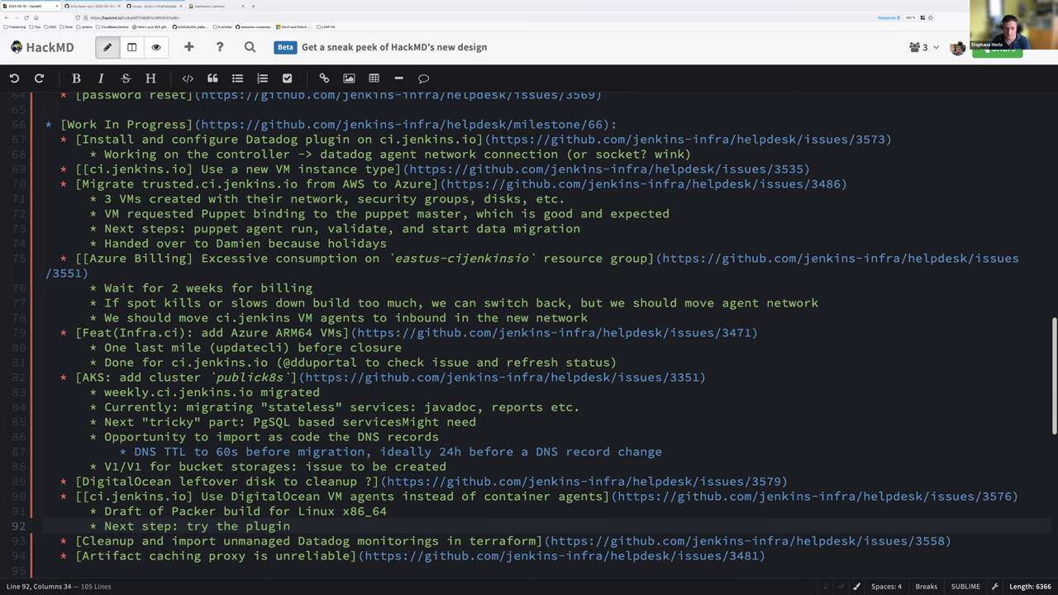
pyautogui.write(' for Jenkins to spawn VM agents')
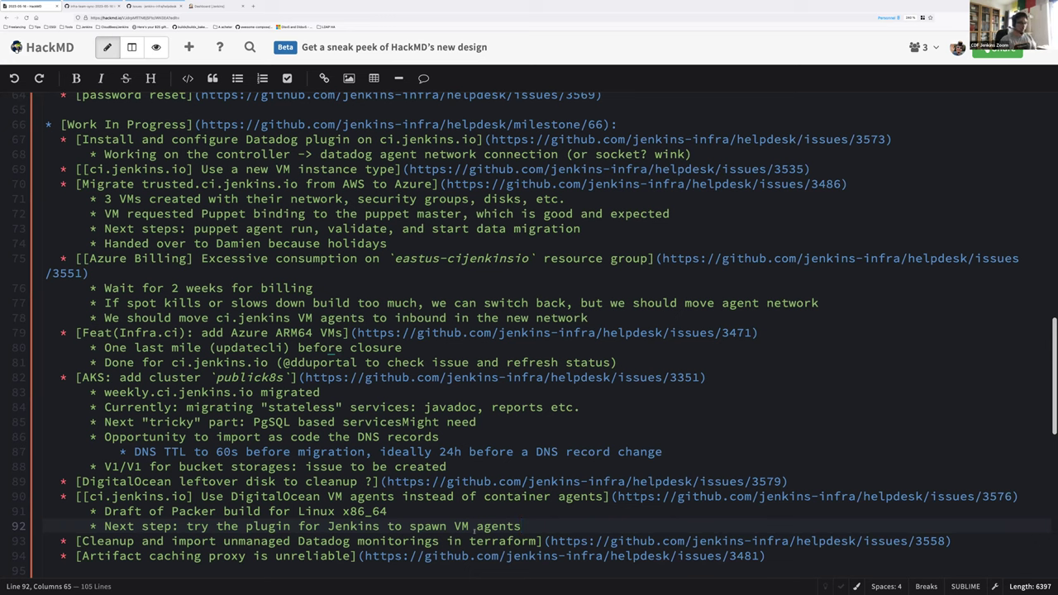
# Step: Start a new bullet under the Datadog monitorings cleanup item
pyautogui.click(960, 541)
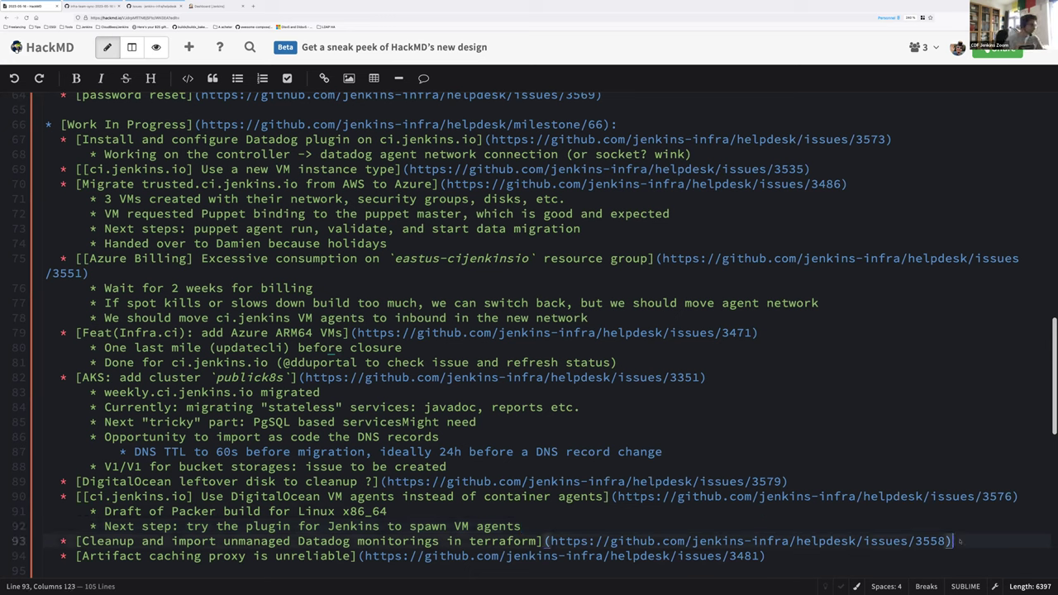
pyautogui.press('Return')
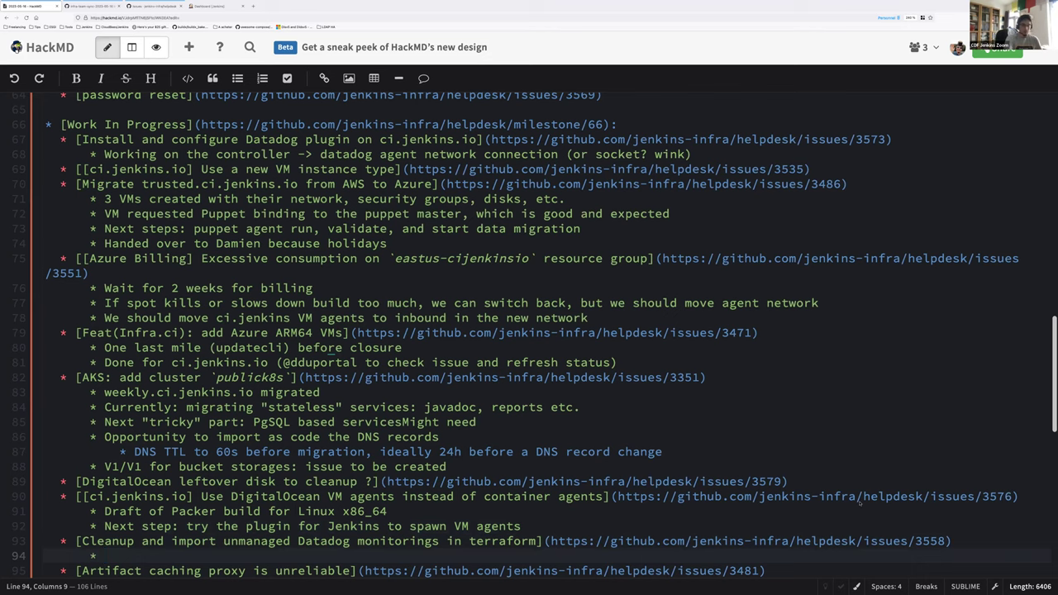
pyautogui.scroll(-1, 804, 485)
pyautogui.scroll(-2, 804, 485)
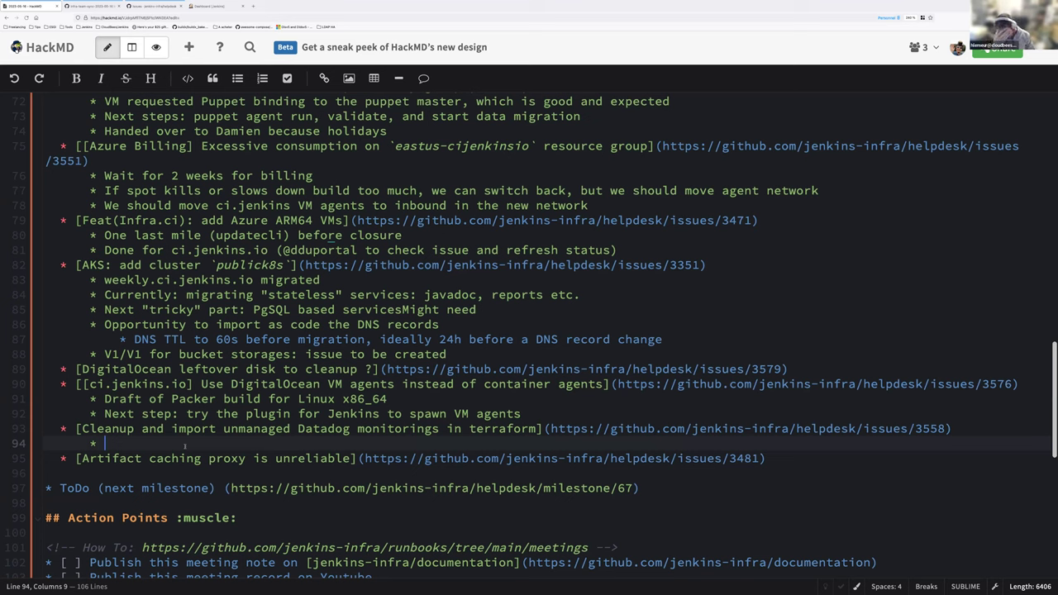
# Step: Note that some *old*, *deprecated* and *manually* created monitors must be cleaned up and moved to IaC
pyautogui.write('We')
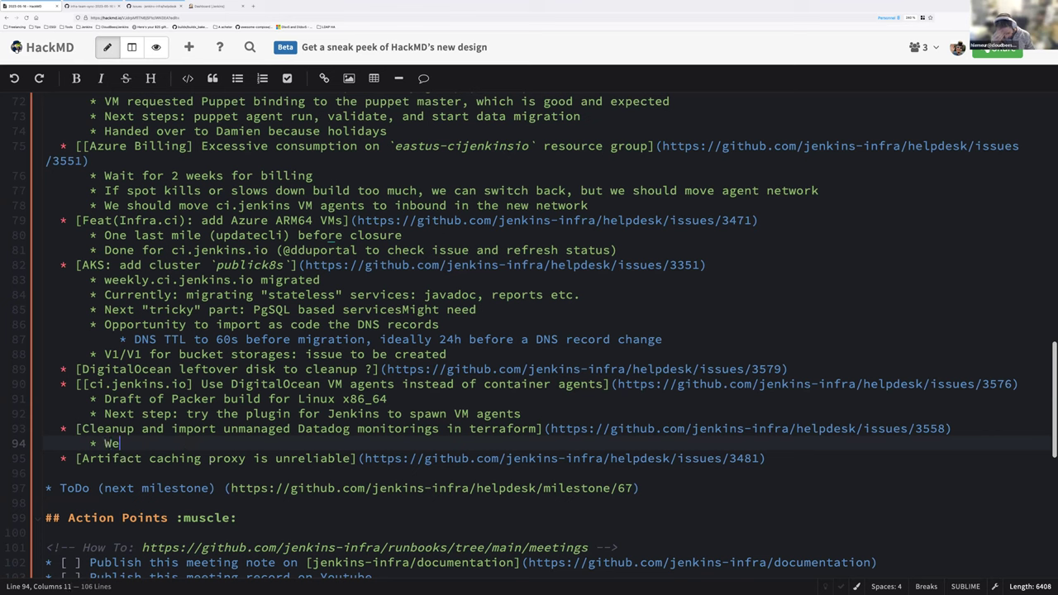
pyautogui.write(' have some *old* and')
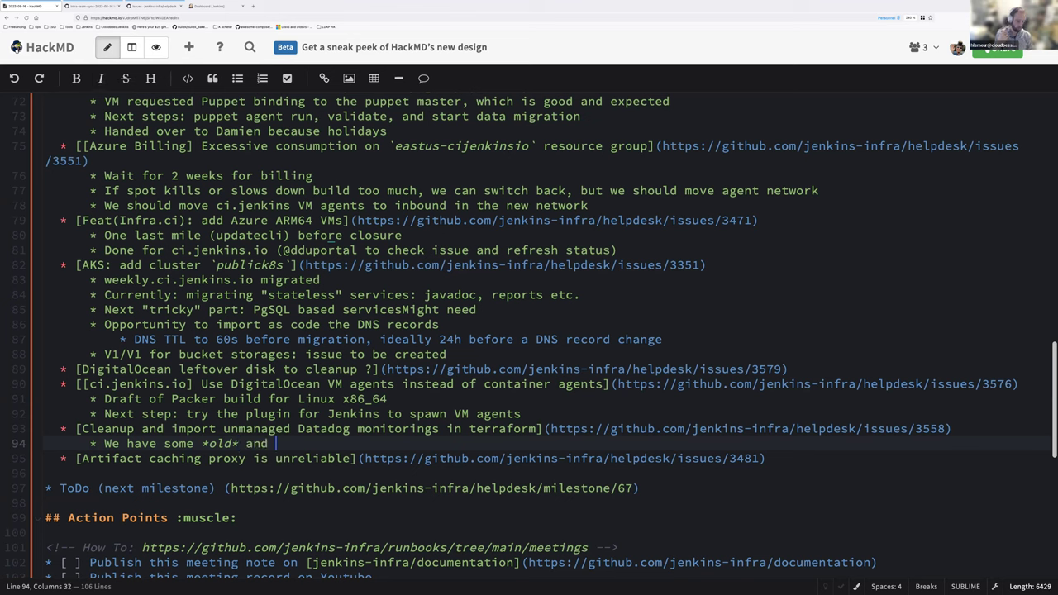
pyautogui.press('BackSpace')
pyautogui.press('BackSpace')
pyautogui.press('BackSpace')
pyautogui.press('BackSpace')
pyautogui.press('BackSpace')
pyautogui.write(', *')
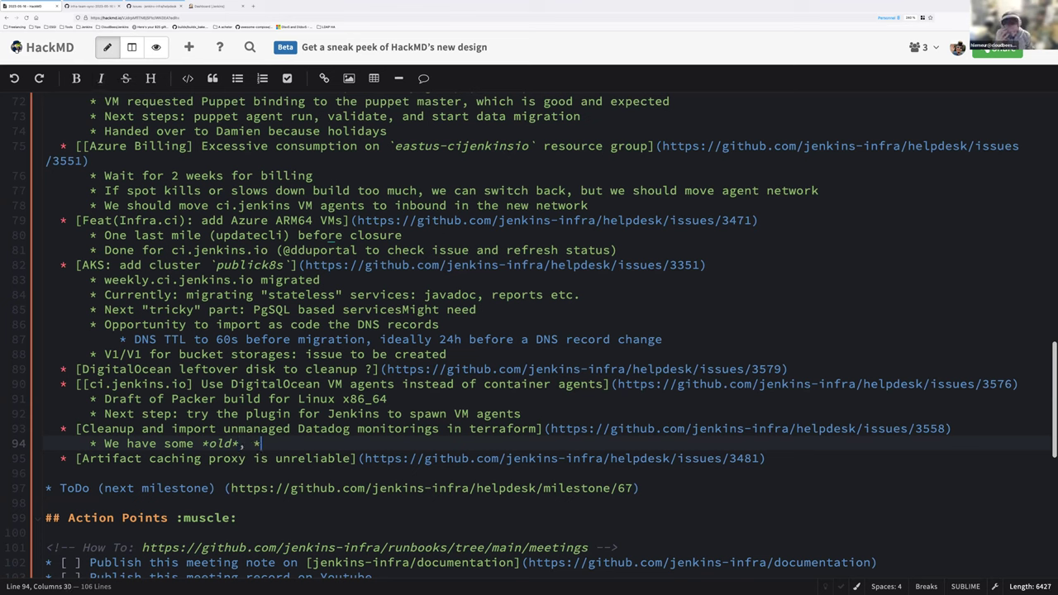
pyautogui.write('deprec')
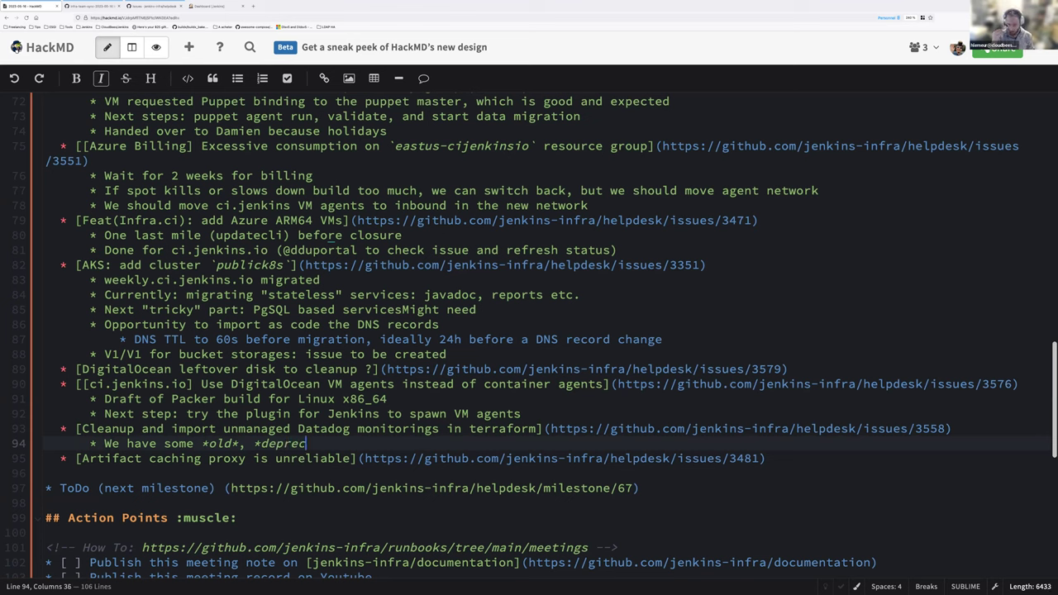
pyautogui.write('ated* and ')
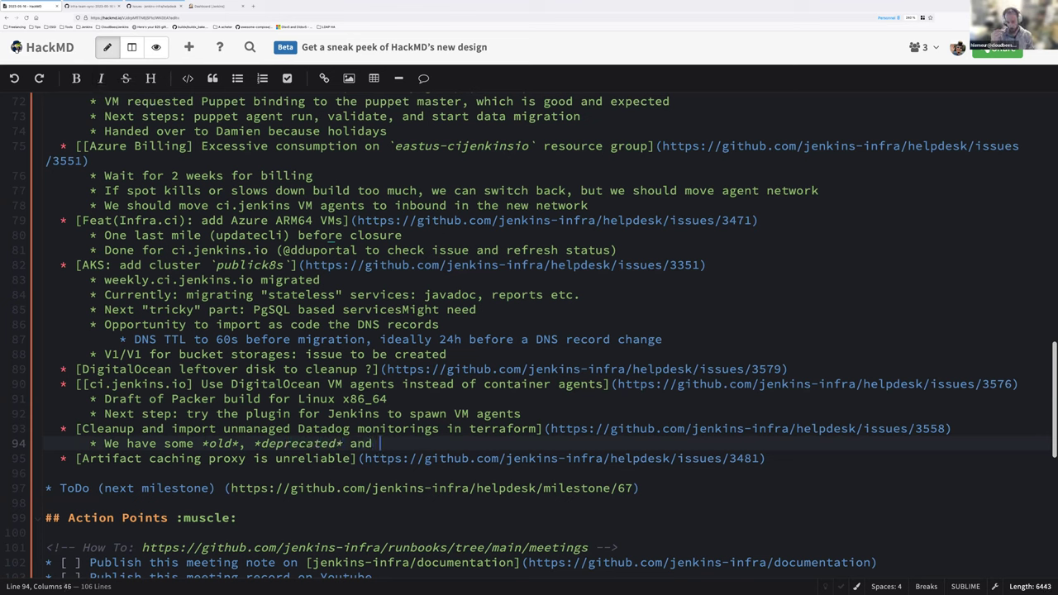
pyautogui.write('*manually*')
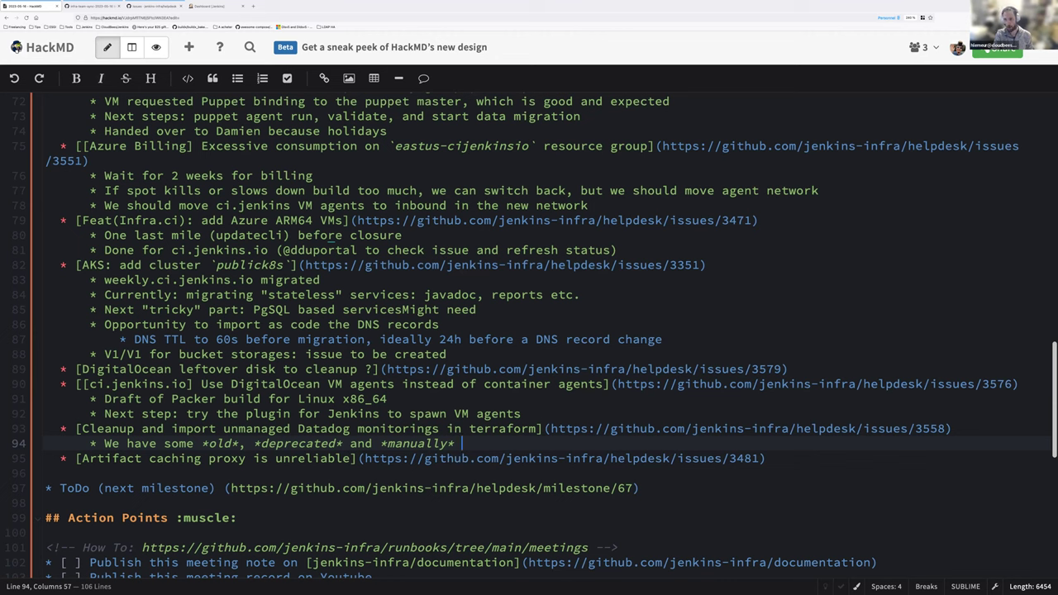
pyautogui.write('mon')
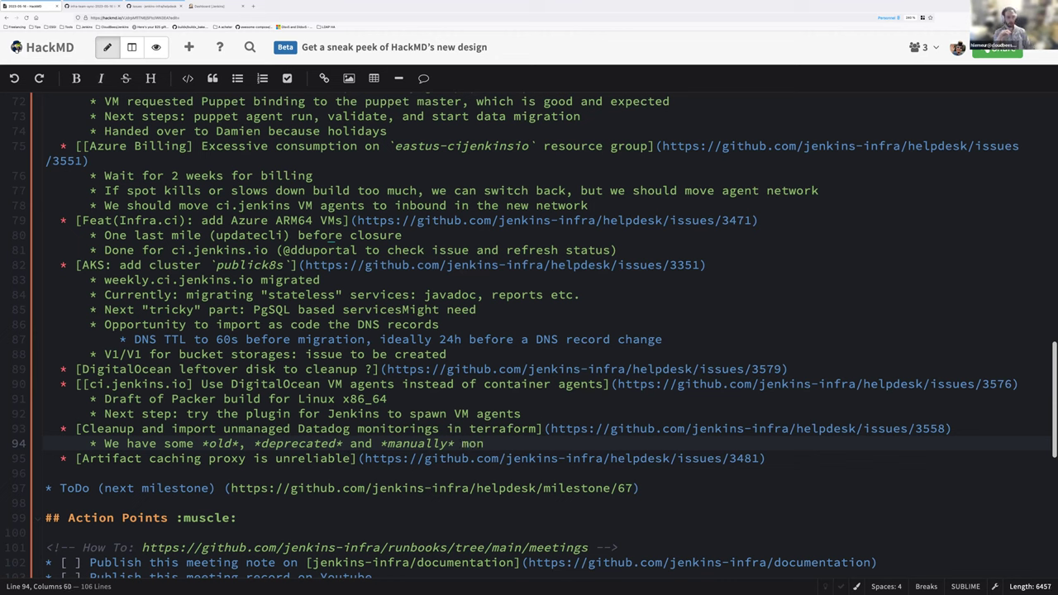
pyautogui.write('itors to ')
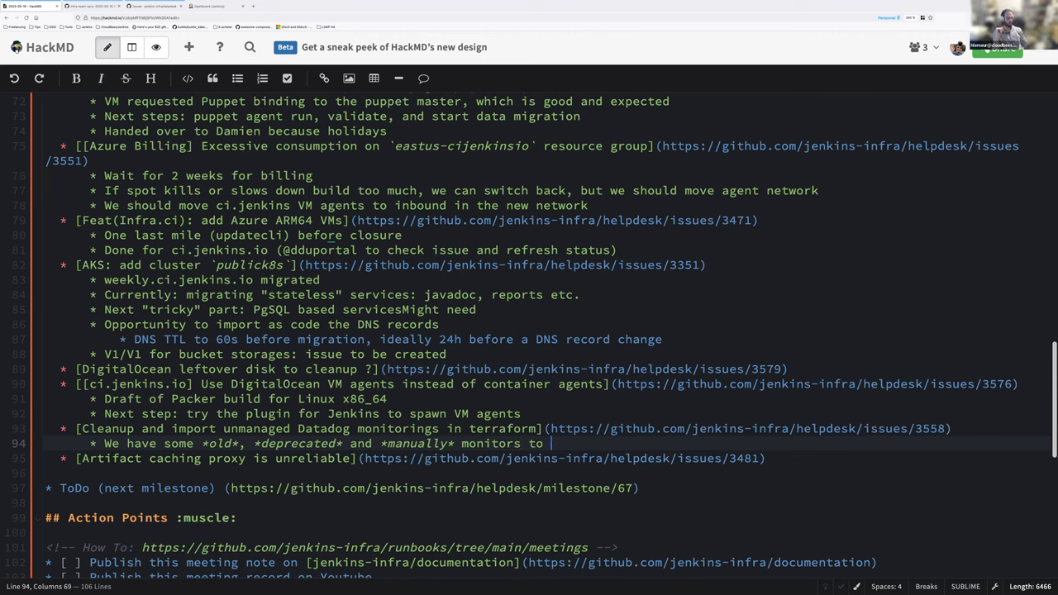
pyautogui.write('be cleaned up ')
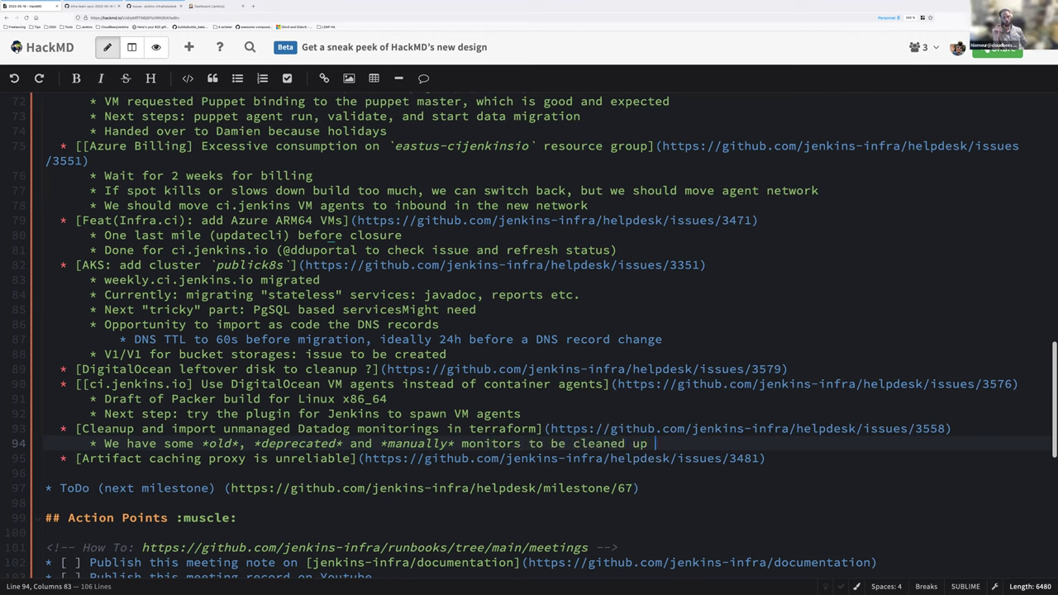
pyautogui.write('and moved to ')
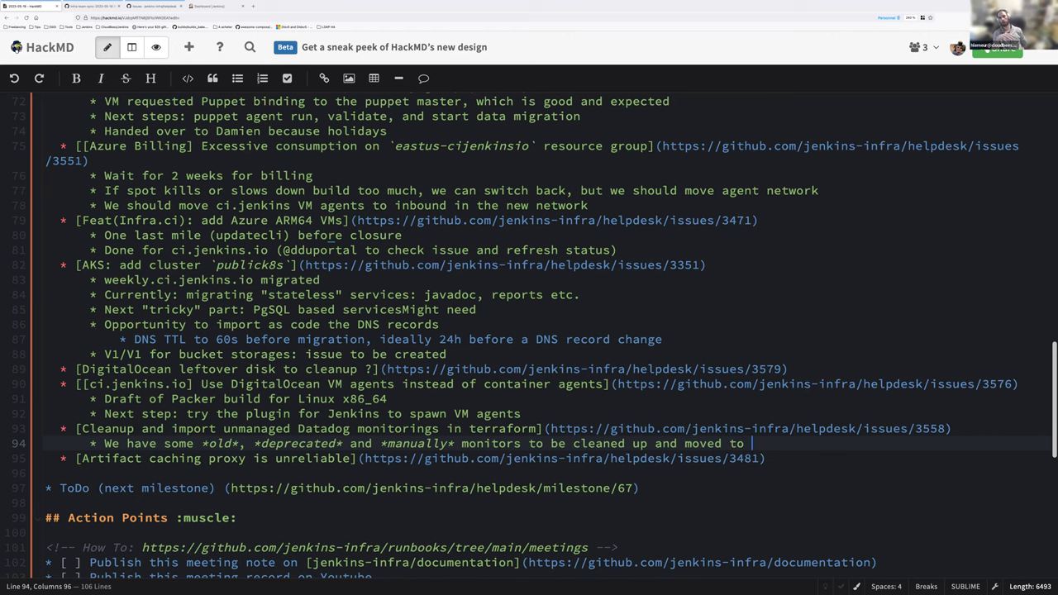
pyautogui.write('IaC')
pyautogui.press('Return')
# Step: Add notes that the custom `docker-datadog` image is gone and trusted.ci's update center job needs a monitoring solution
pyautogui.write('W')
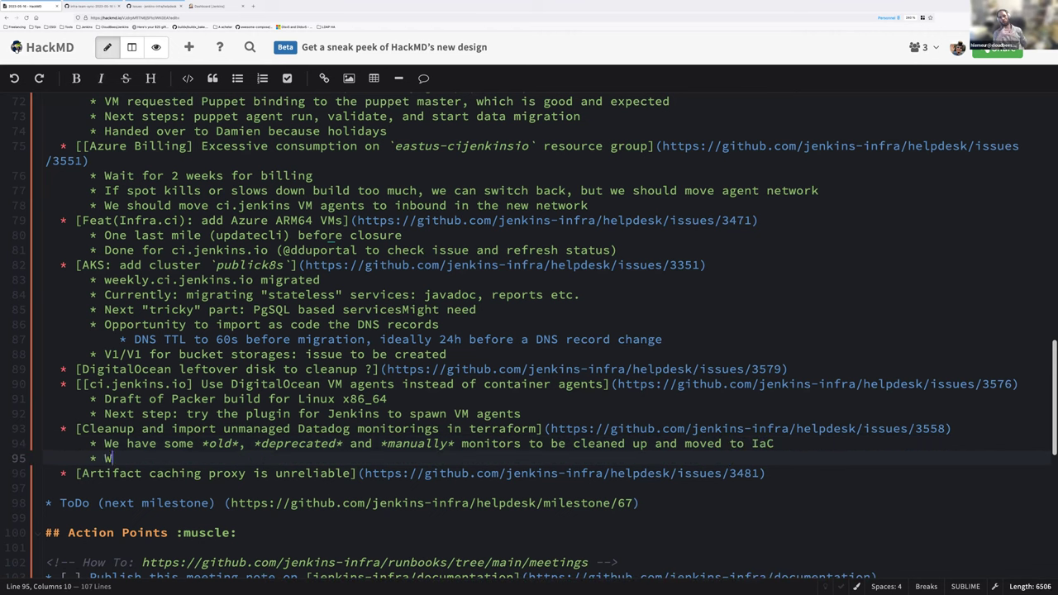
pyautogui.write('e were able to get rid of')
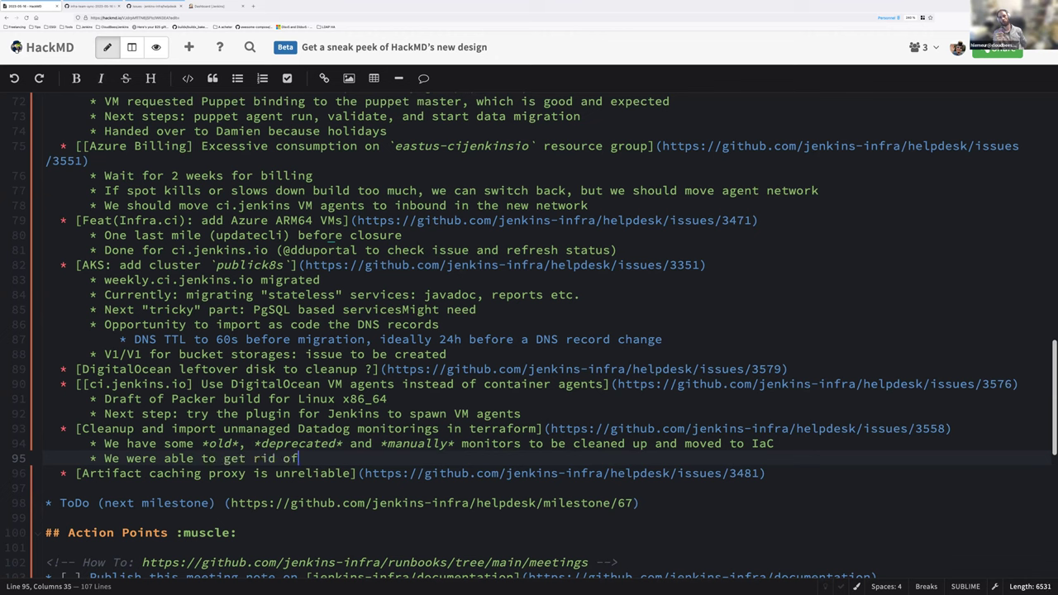
pyautogui.write(' the custom `docker-ag')
pyautogui.press('BackSpace')
pyautogui.press('BackSpace')
pyautogui.write('datadog` image \\o/')
pyautogui.press('Return')
pyautogui.write('Solution ')
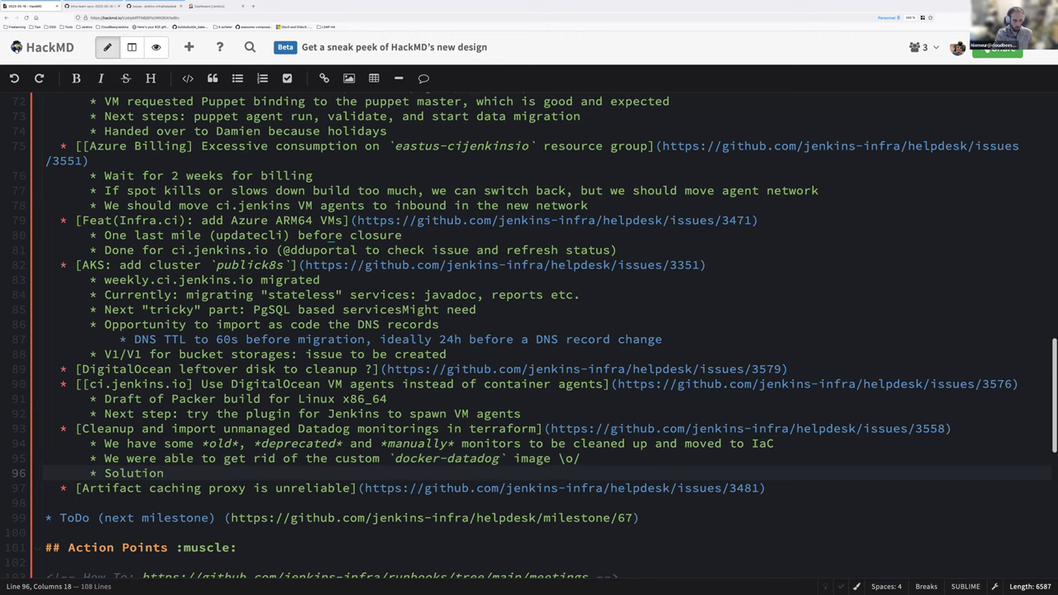
pyautogui.write('to be found ')
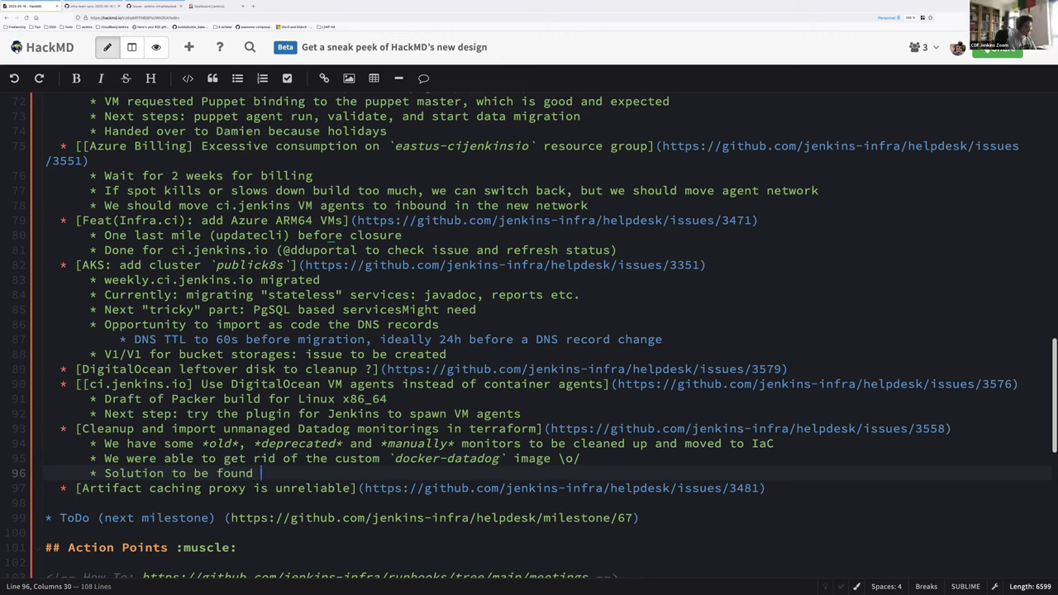
pyautogui.write('for monitori')
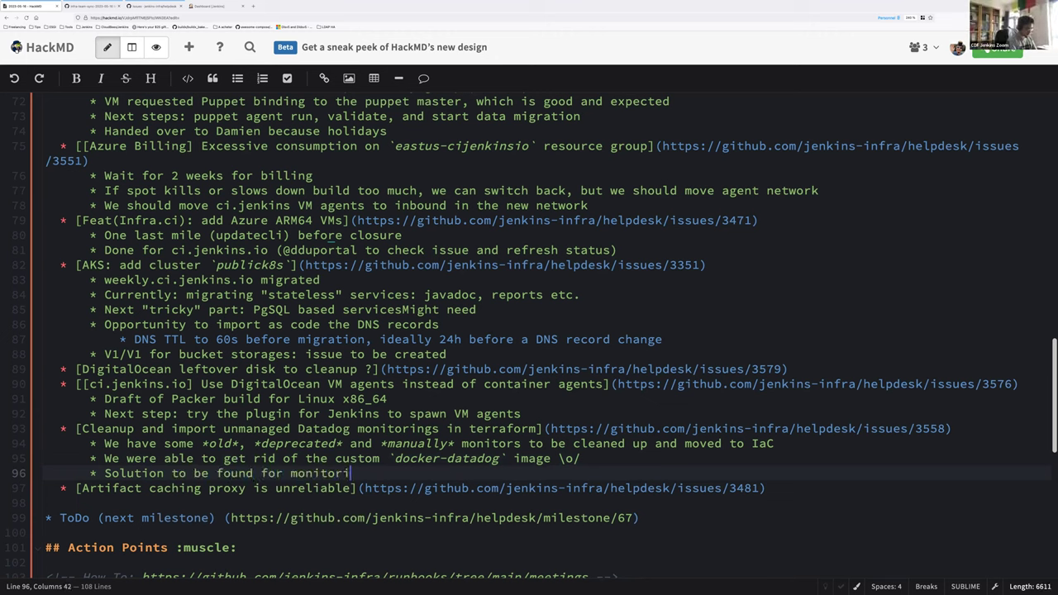
pyautogui.write("ng trusted.ci's ")
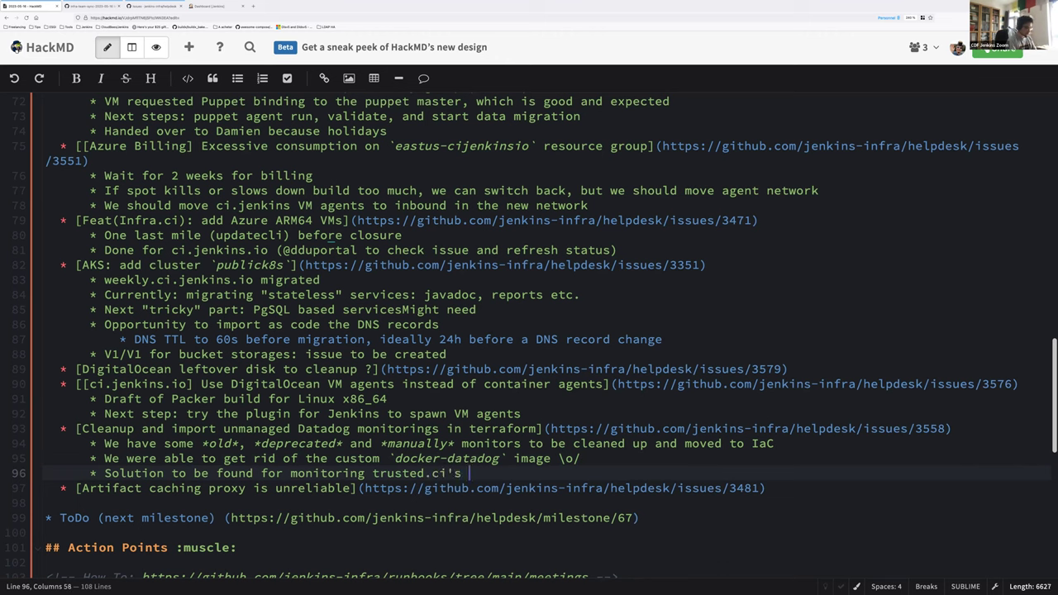
pyautogui.write('job (update')
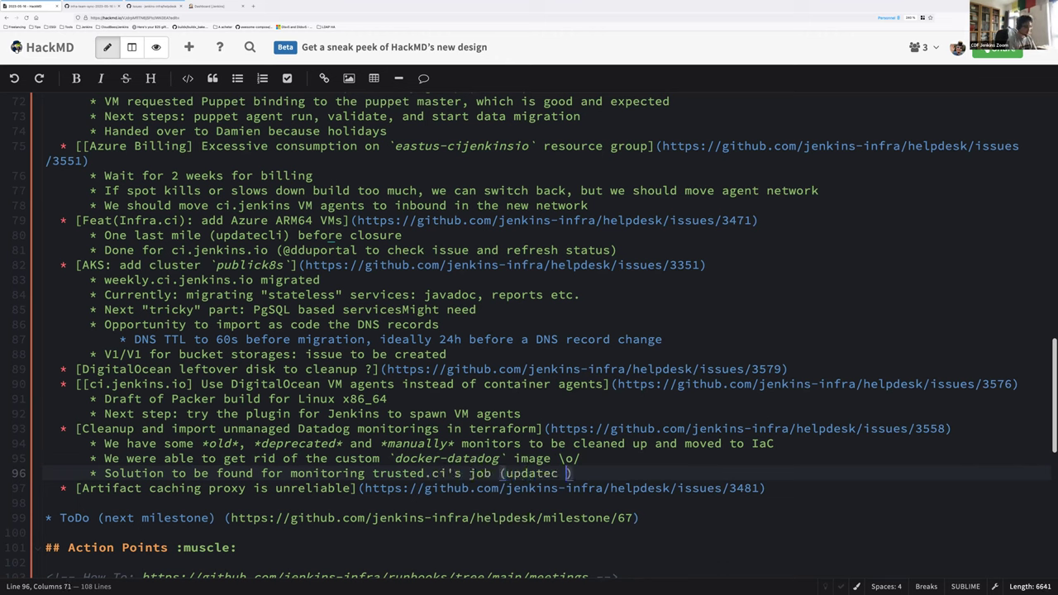
pyautogui.write(' center) as w')
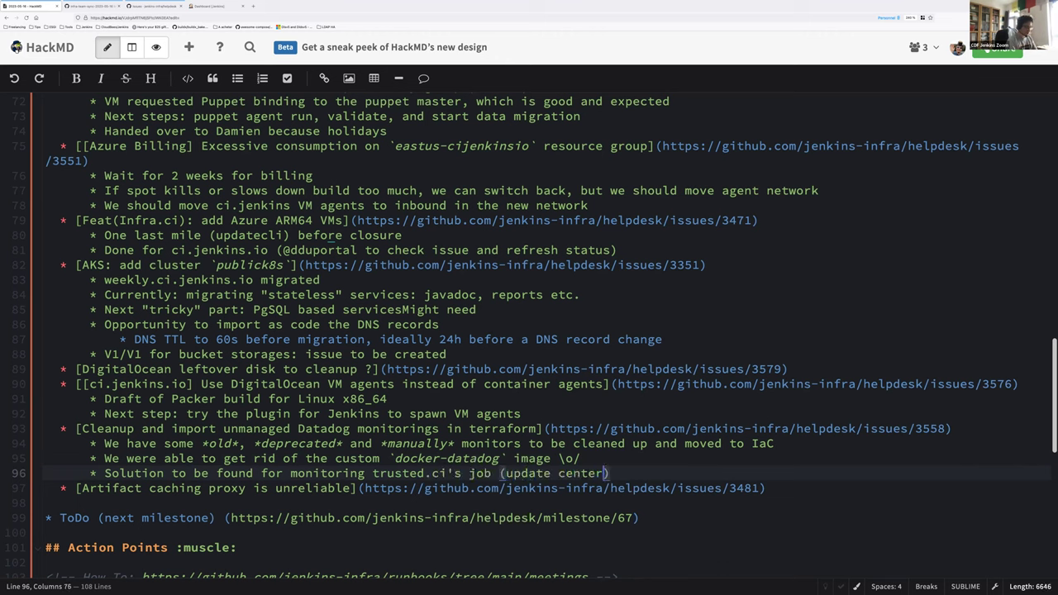
pyautogui.write('e do not ')
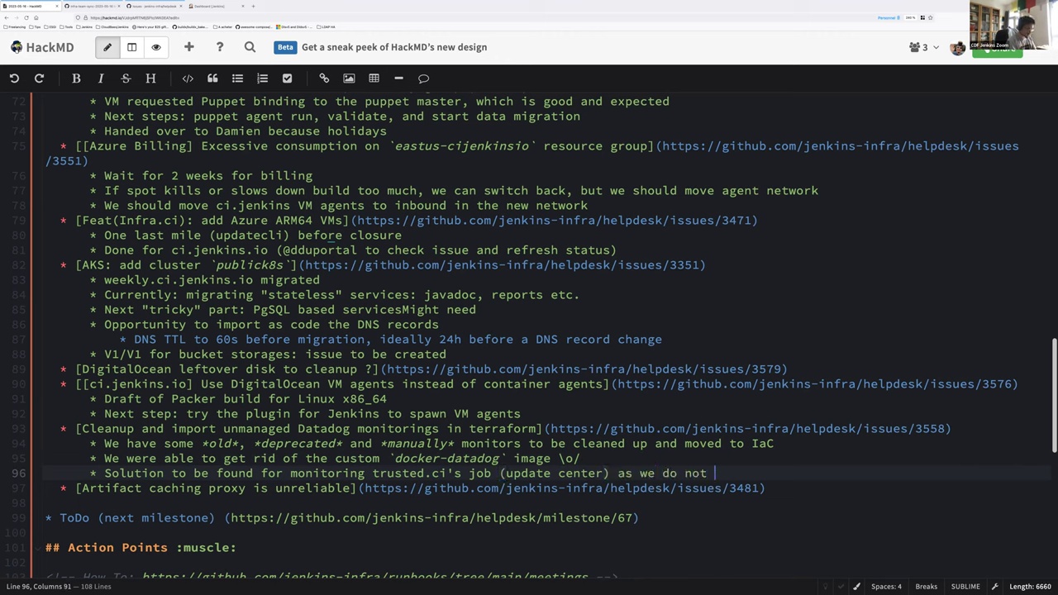
pyautogui.write('want to use data')
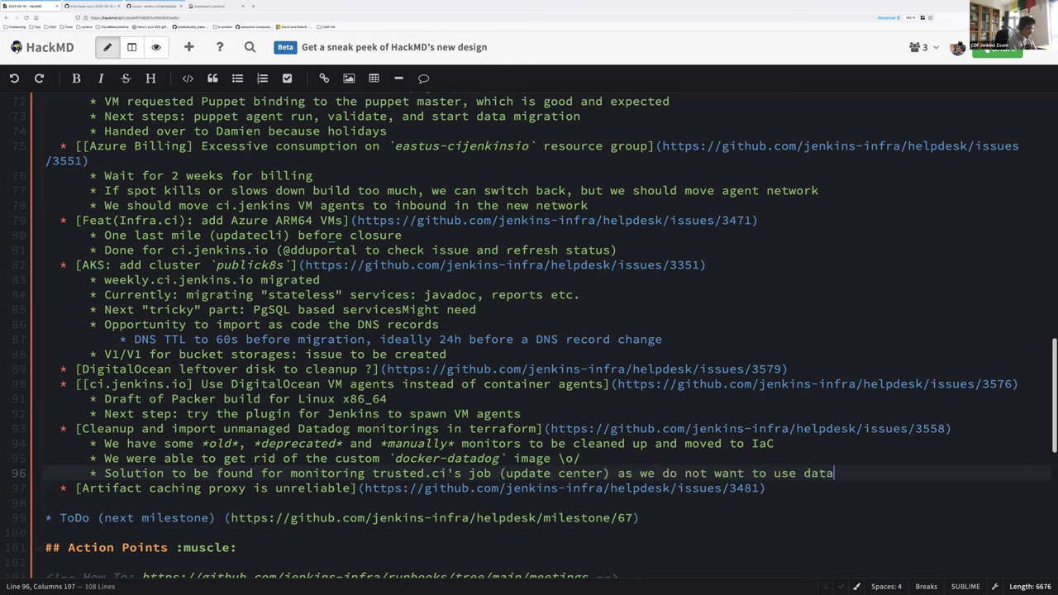
pyautogui.write('dog inside the contro')
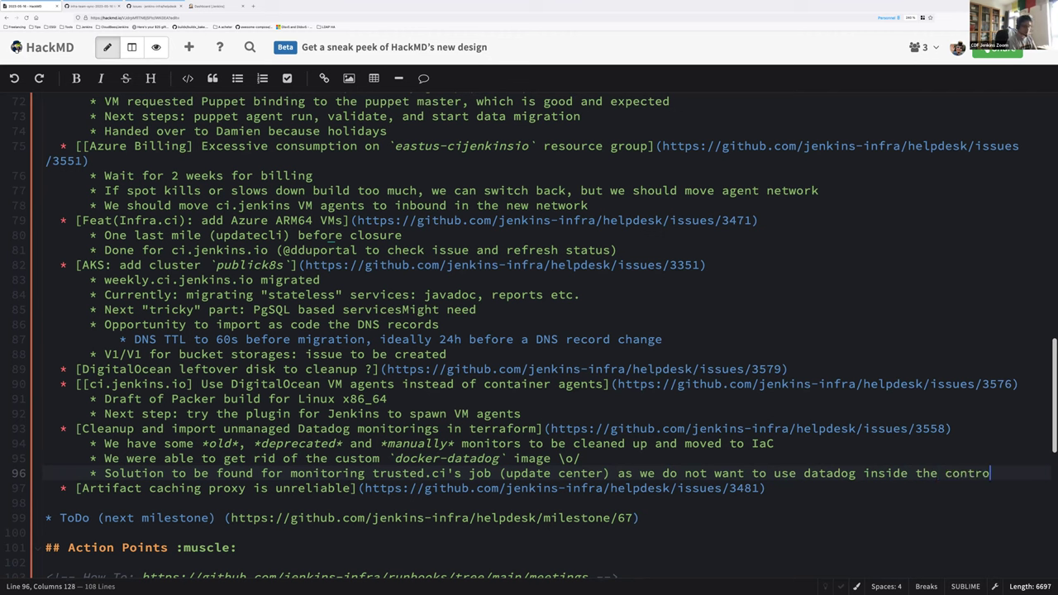
pyautogui.write('ller itself')
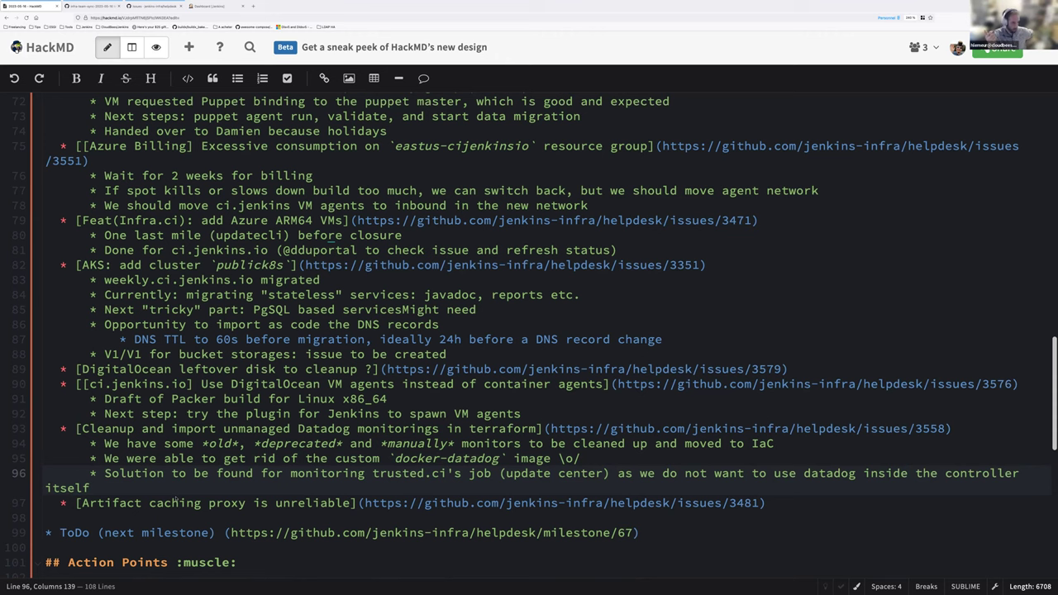
pyautogui.press('Return')
# Step: Discard the unfinished 'Still' bullet and move to the end of the Artifact caching proxy line
pyautogui.write('Still')
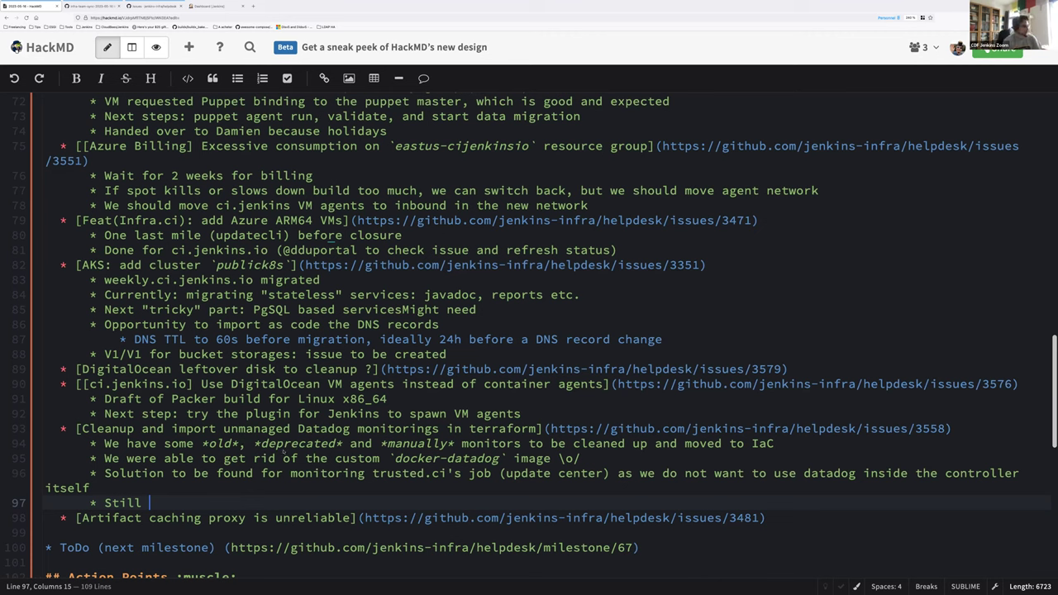
pyautogui.hotkey('shift', 'Home')
pyautogui.press('BackSpace')
pyautogui.press('BackSpace')
pyautogui.press('Down')
pyautogui.press('End')
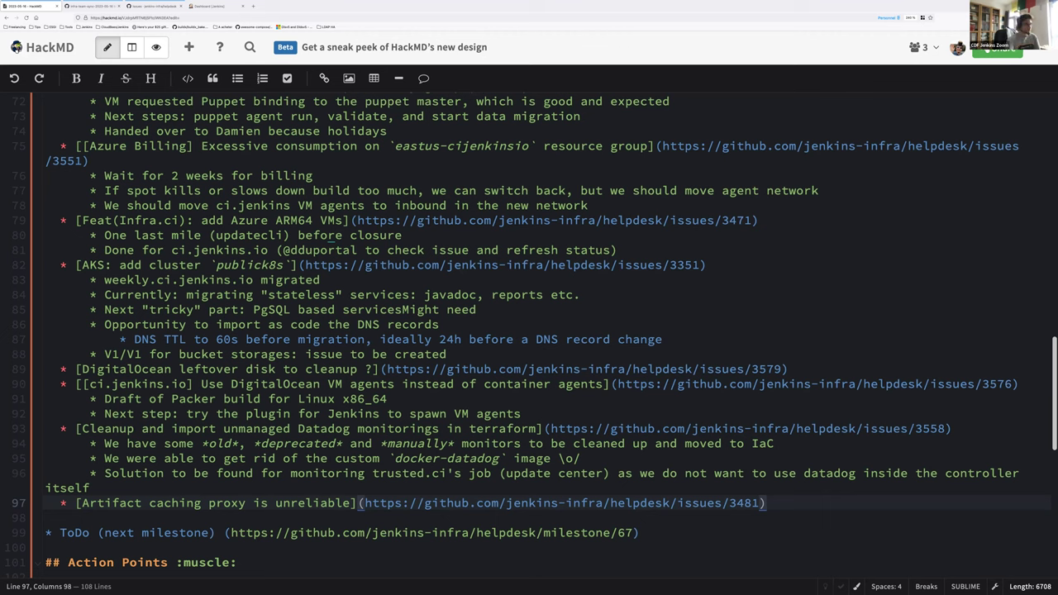
# Step: Switch to the GitHub infra-team-sync-2023-05-16 milestone page
pyautogui.scroll(3, 152, 351)
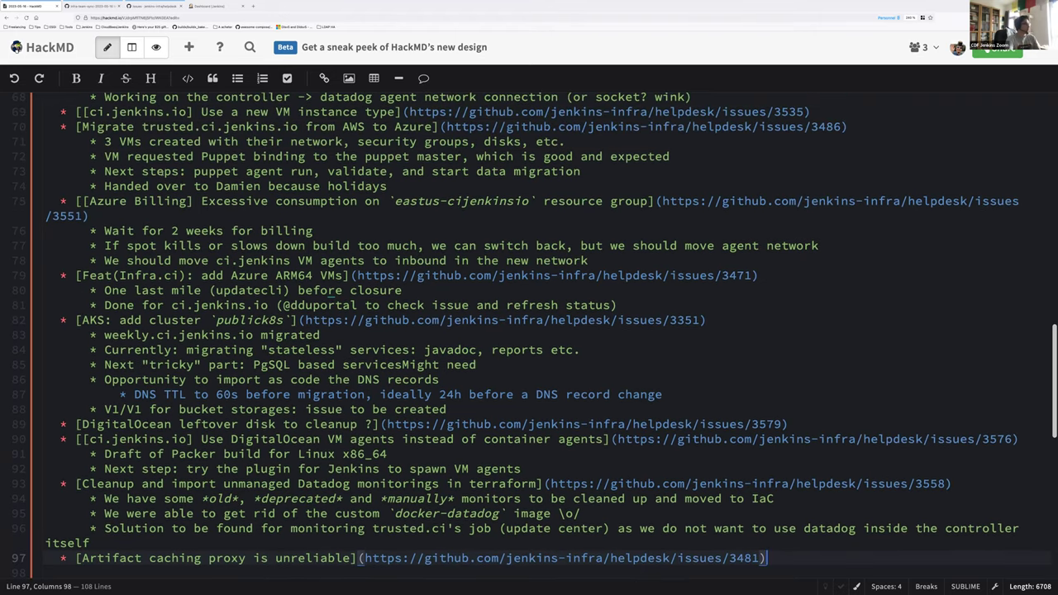
pyautogui.scroll(2, 153, 351)
pyautogui.click(91, 5)
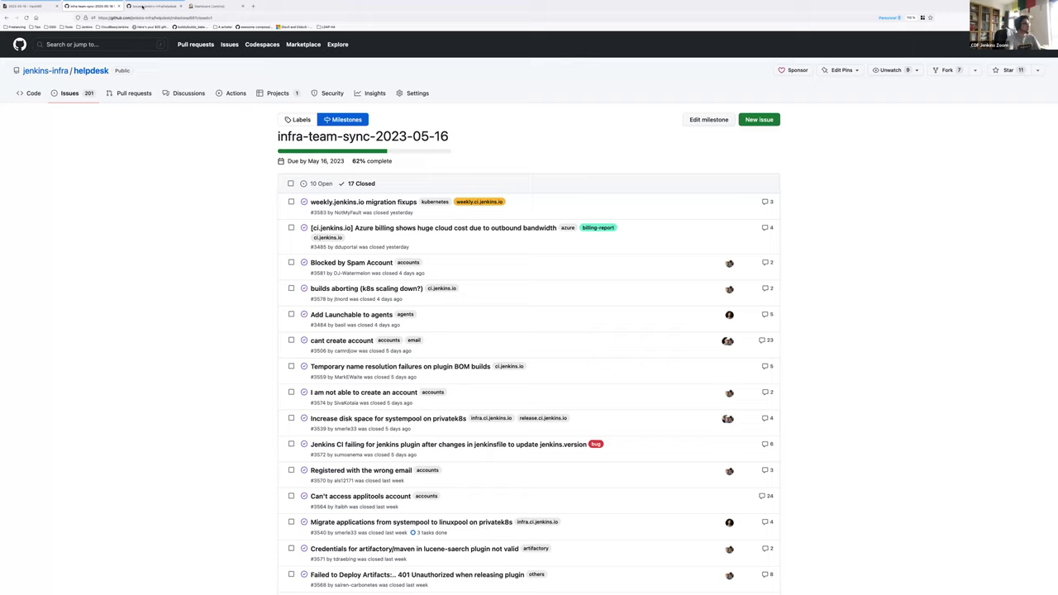
# Step: Show the jenkins-infra/helpdesk open issues list (201 open, 3,275 closed) and zoom the page in
pyautogui.click(153, 6)
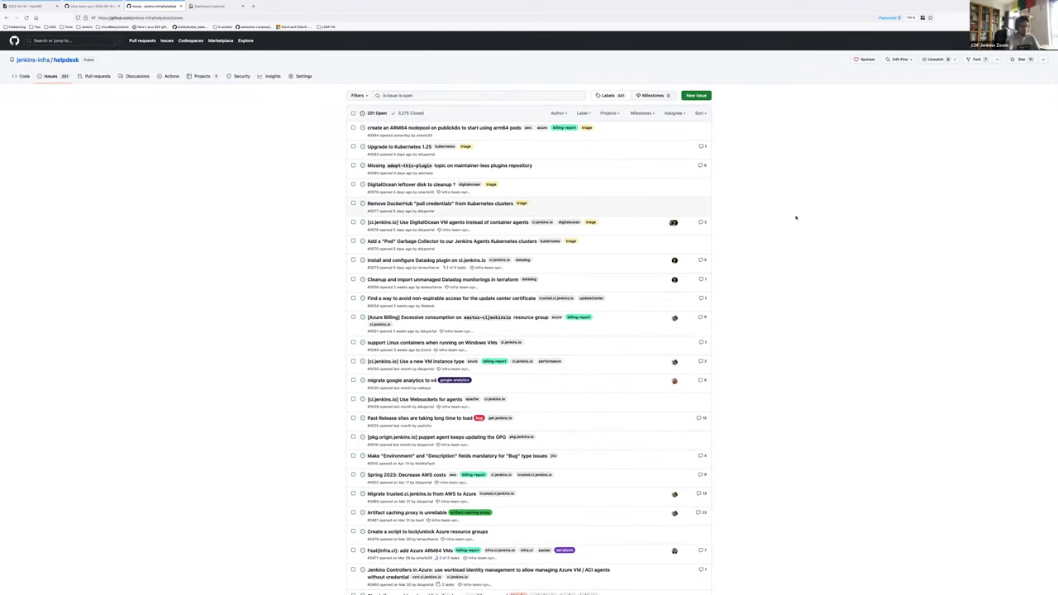
pyautogui.hotkey('ctrl', '+')
pyautogui.hotkey('ctrl', '+')
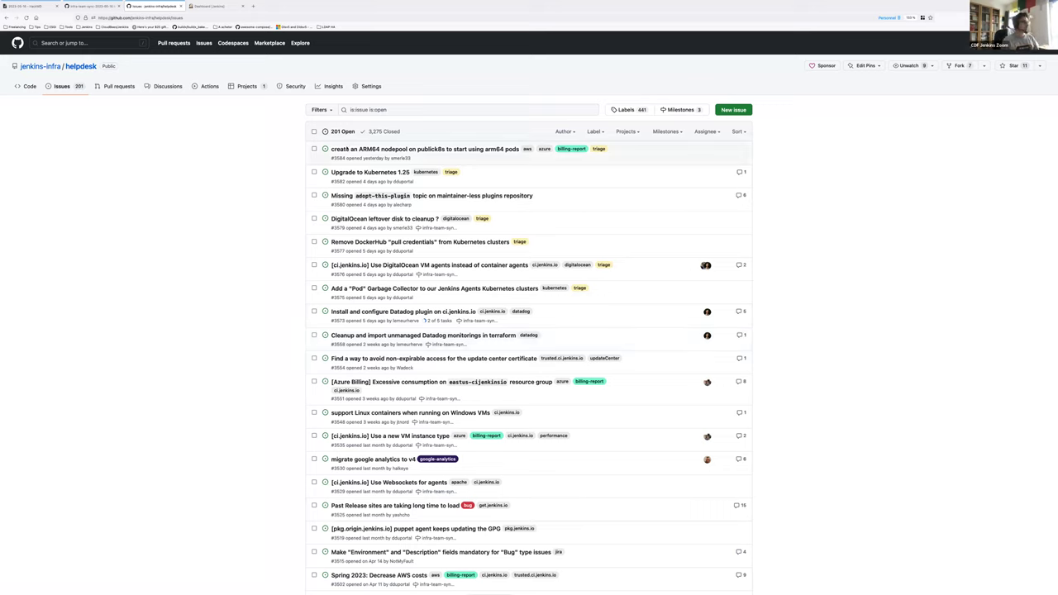
pyautogui.moveTo(421, 150)
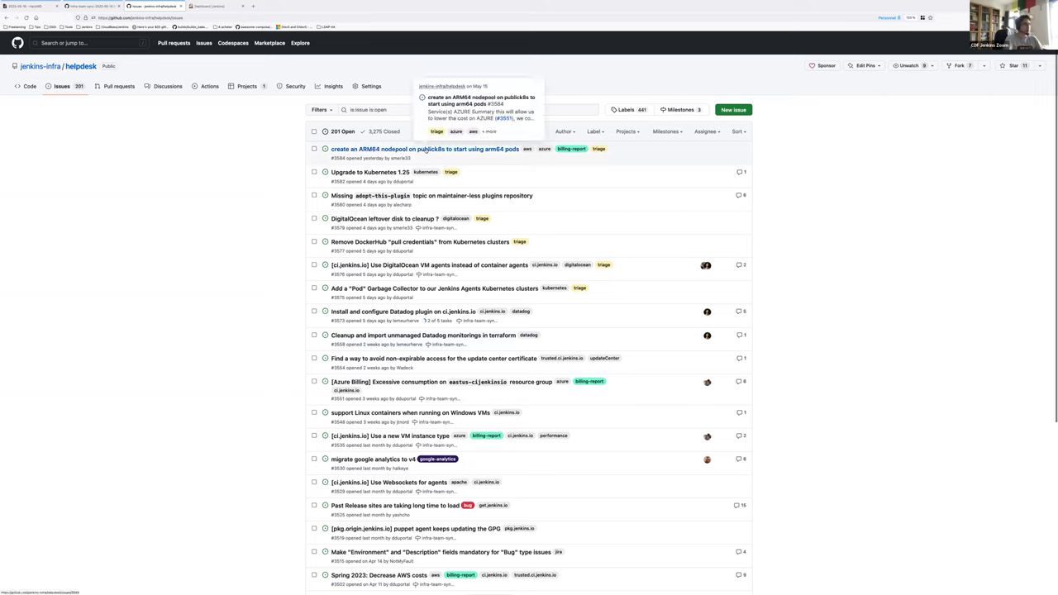